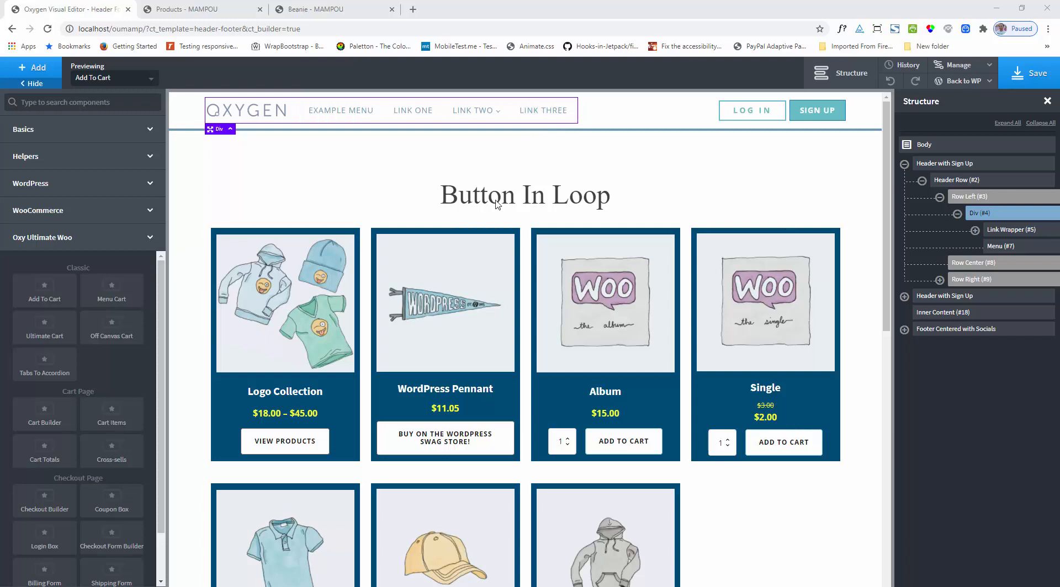
- Add a Menu Cart component to the header's left row beside the menu, apply its Default preset, and save the template
{"action": "left_click", "coordinate": [113, 301]}
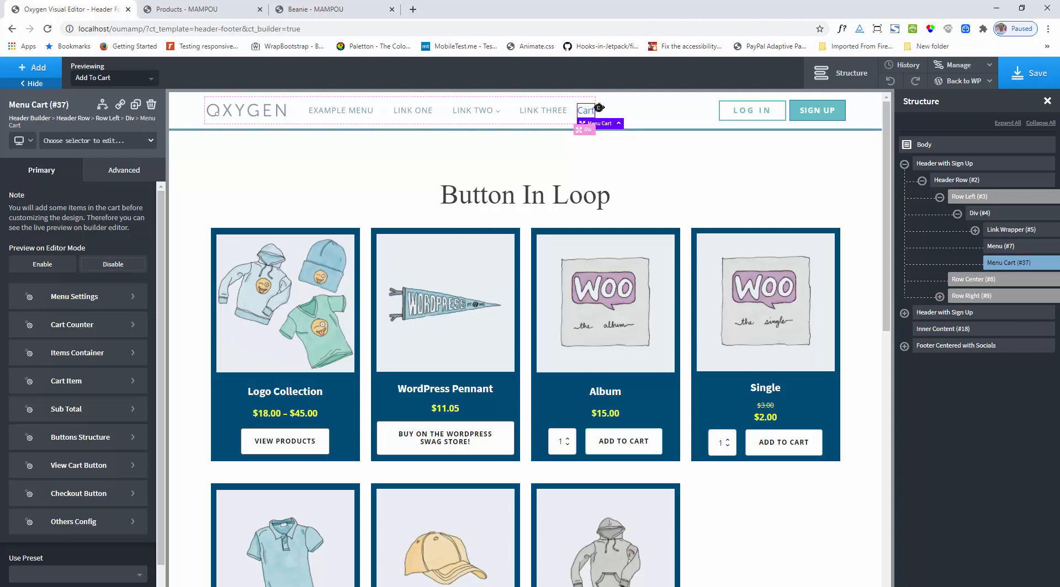
{"action": "scroll", "coordinate": [69, 486], "scroll_direction": "down", "scroll_amount": 2}
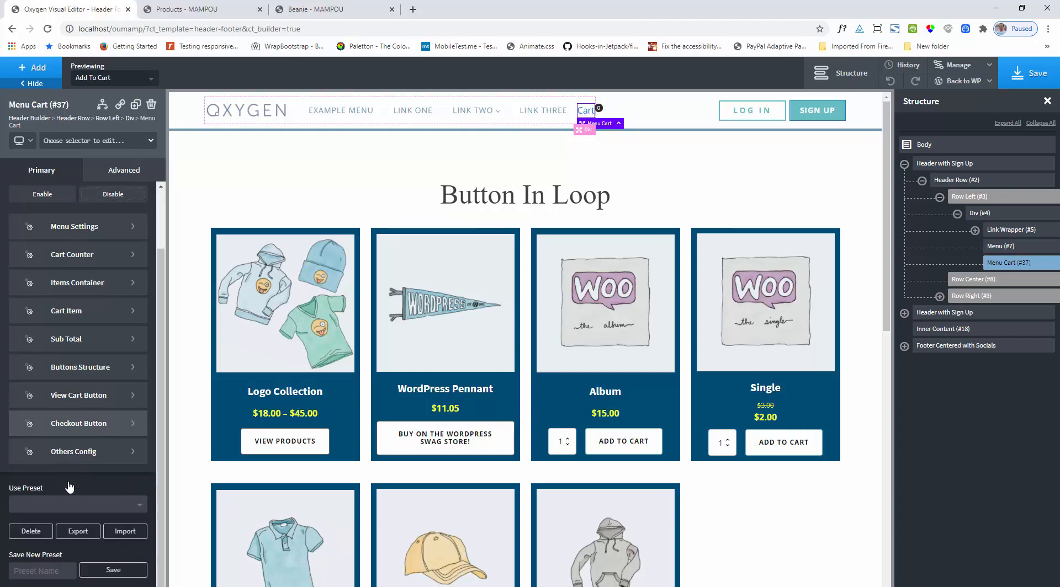
{"action": "left_click", "coordinate": [24, 503]}
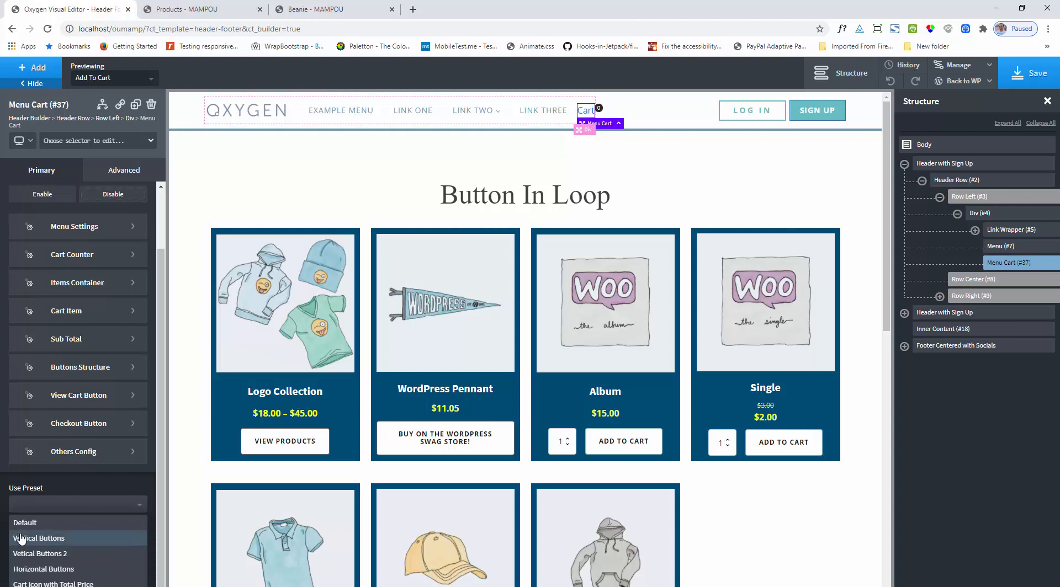
{"action": "left_click", "coordinate": [23, 525]}
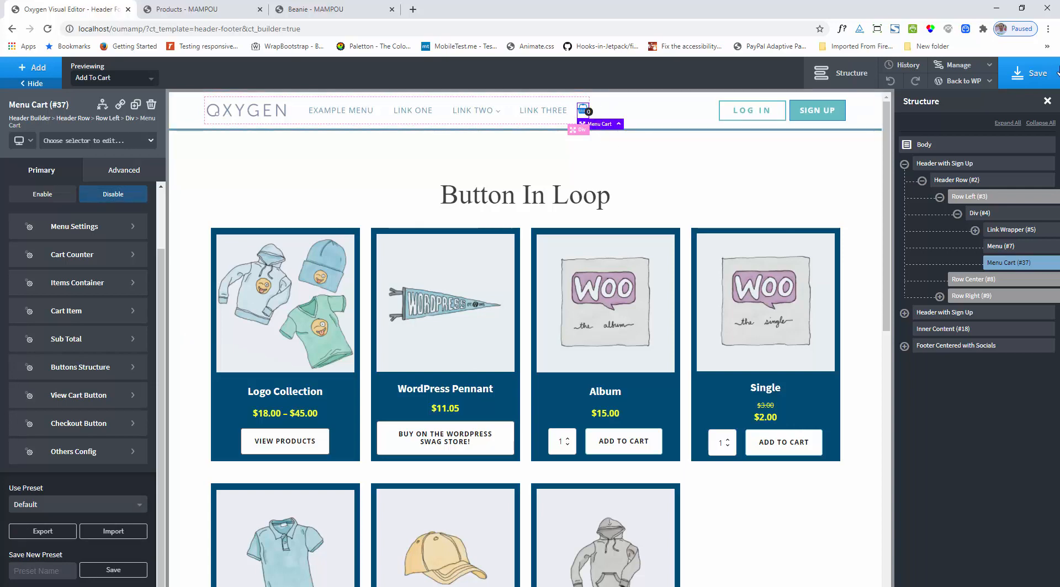
{"action": "left_click", "coordinate": [1039, 73]}
- Enable the Menu Cart's preview in editor mode and add the Beanie to the cart from the shop page
{"action": "scroll", "coordinate": [49, 265], "scroll_direction": "up", "scroll_amount": 2}
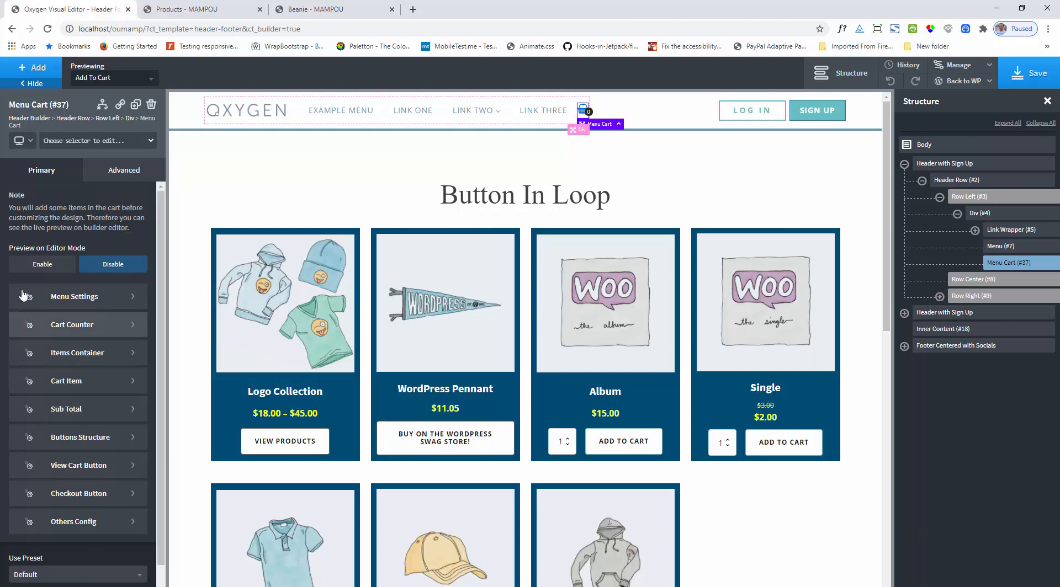
{"action": "left_click", "coordinate": [41, 268]}
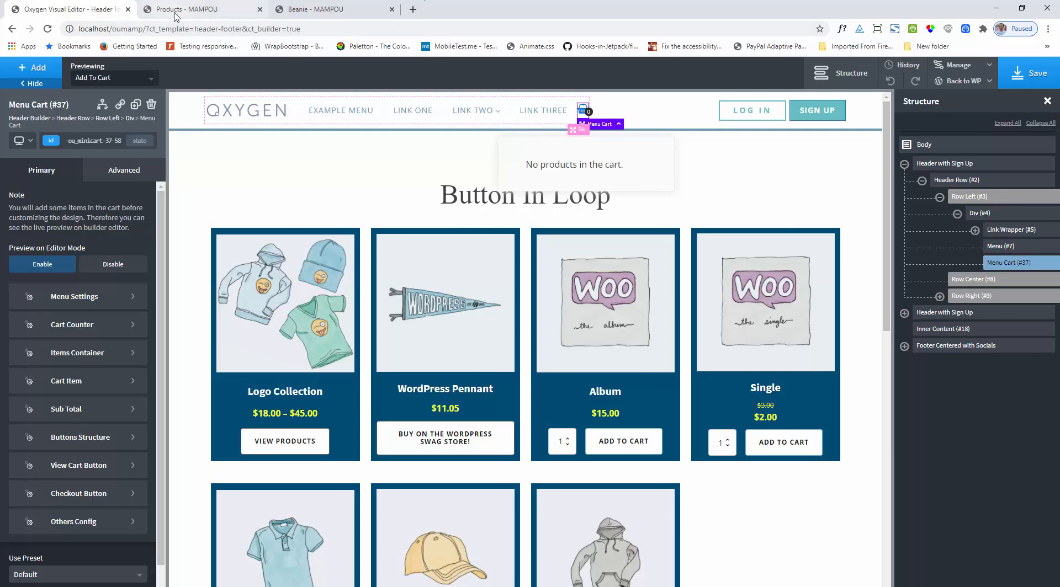
{"action": "left_click", "coordinate": [175, 11]}
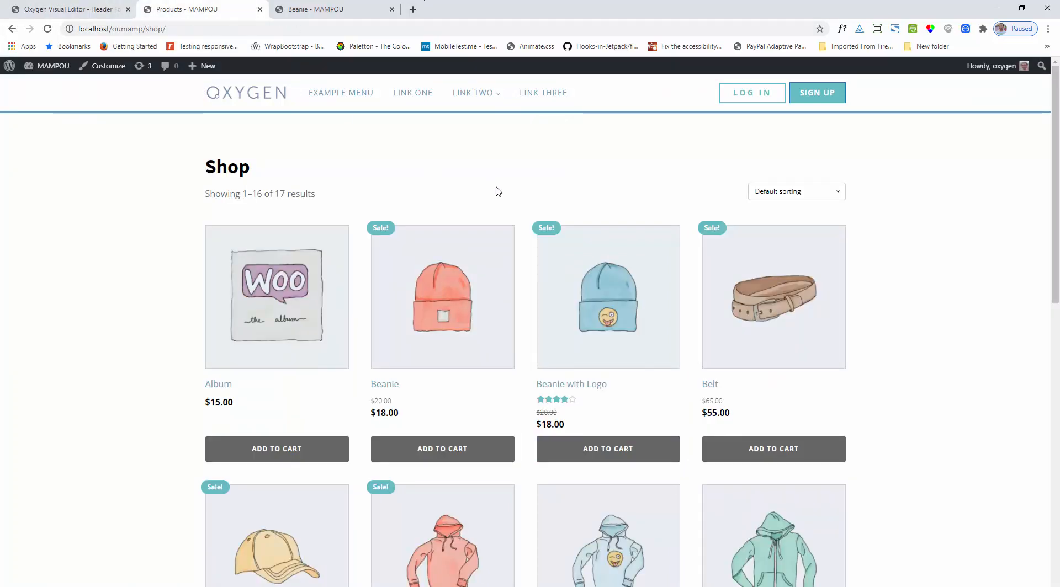
{"action": "left_click", "coordinate": [438, 456]}
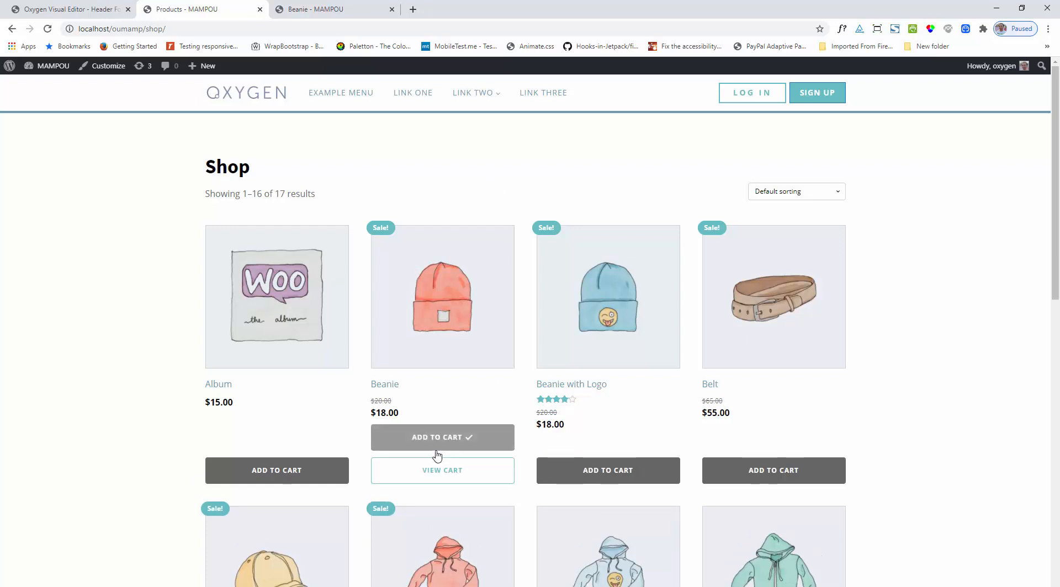
{"action": "left_click", "coordinate": [115, 4]}
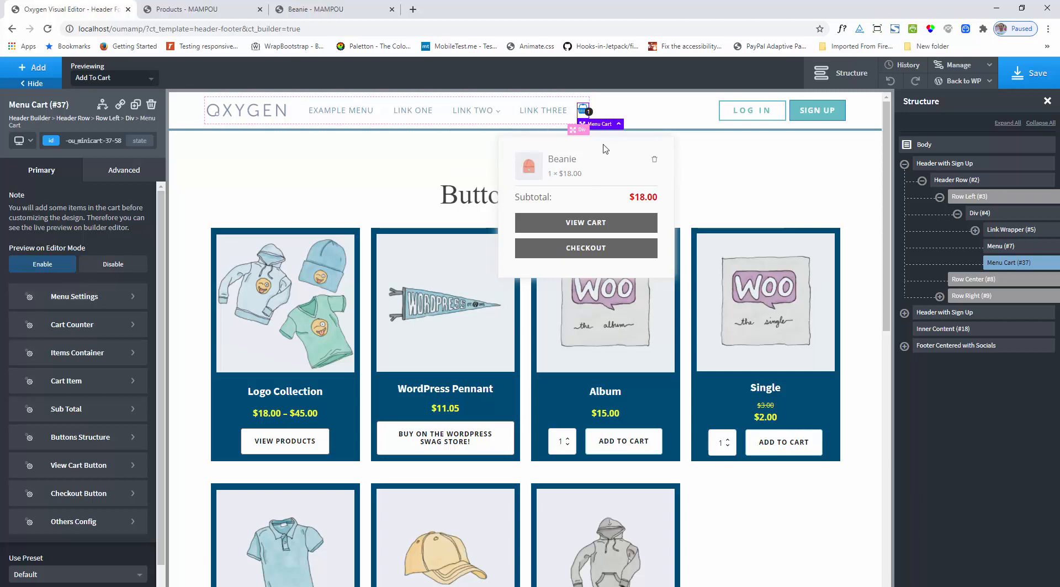
- In the Menu Cart's configuration, set Visibility to "When a product in cart" and save the template
{"action": "left_click", "coordinate": [60, 301]}
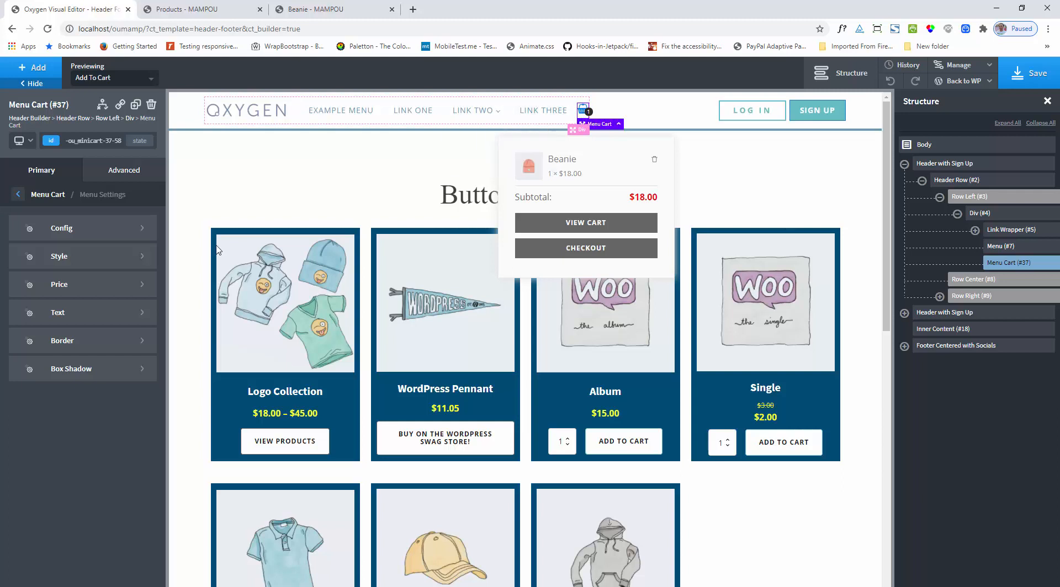
{"action": "left_click", "coordinate": [67, 237]}
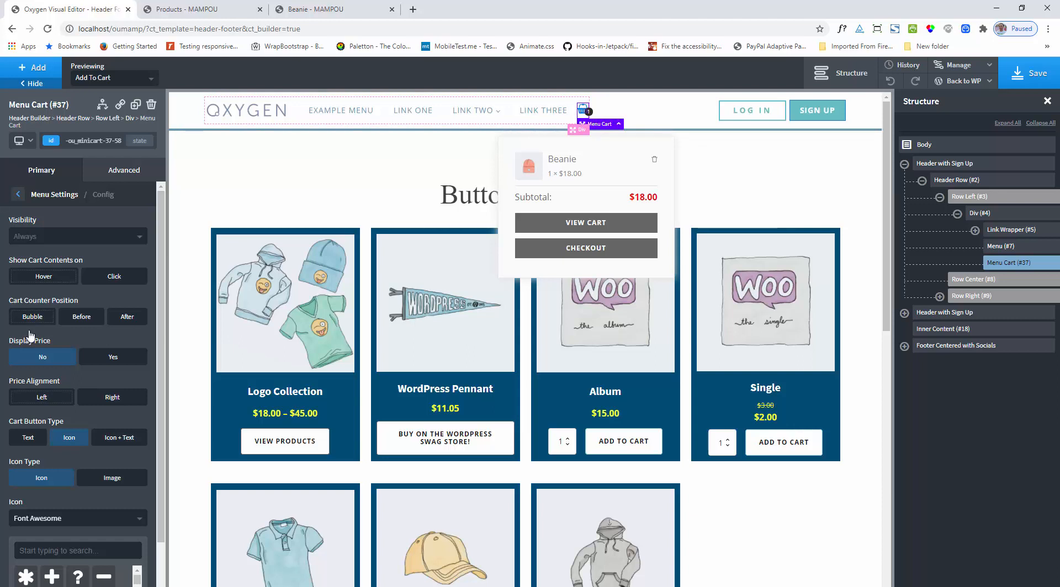
{"action": "left_click", "coordinate": [86, 239]}
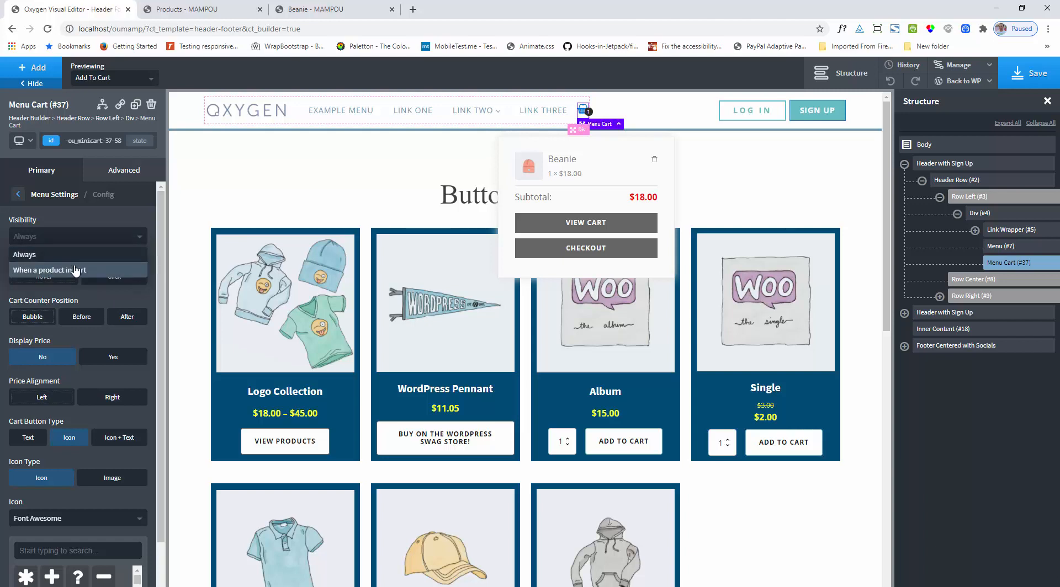
{"action": "left_click", "coordinate": [82, 221]}
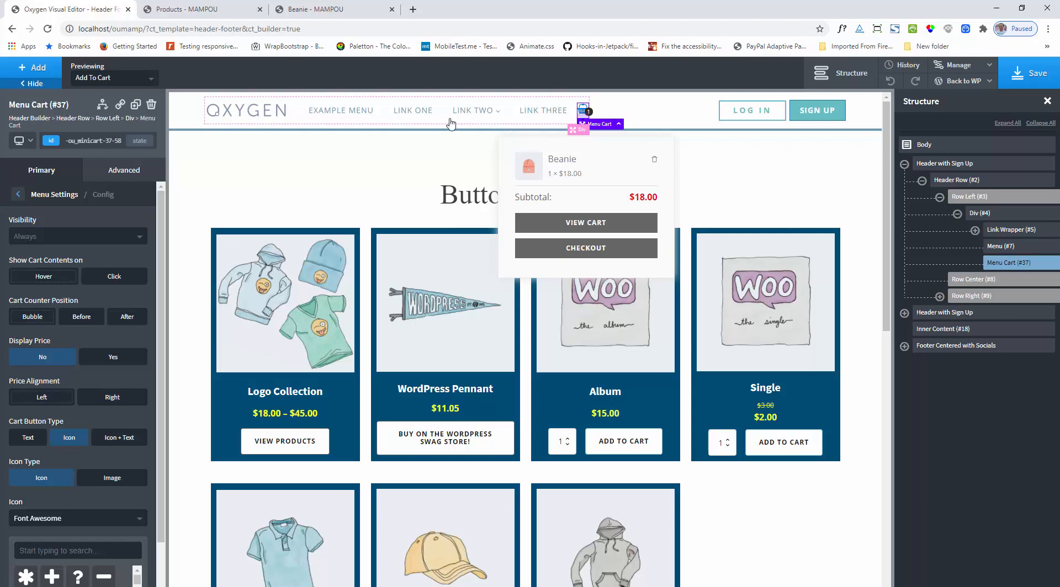
{"action": "left_click", "coordinate": [114, 240]}
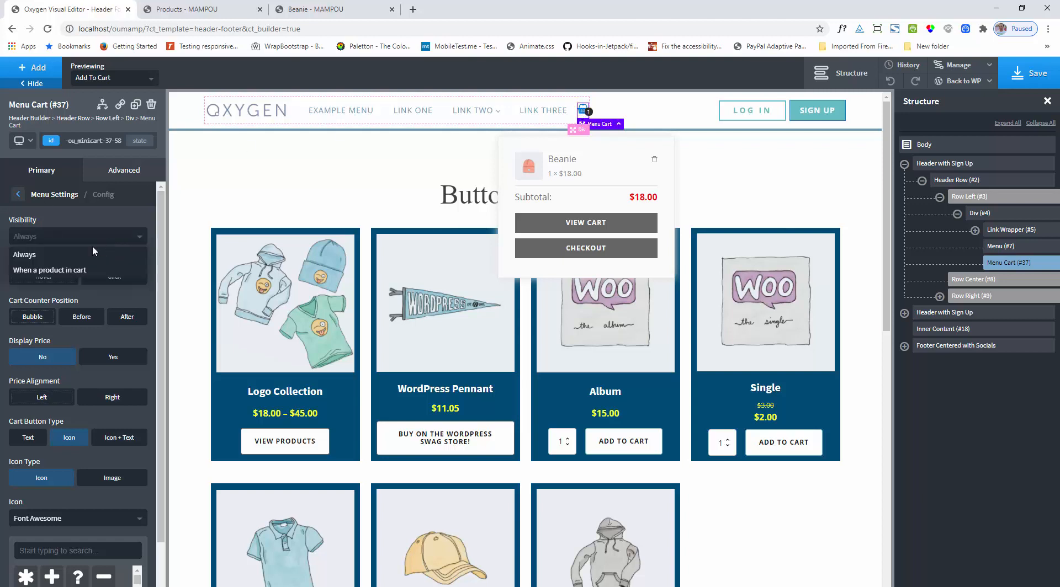
{"action": "left_click", "coordinate": [39, 271]}
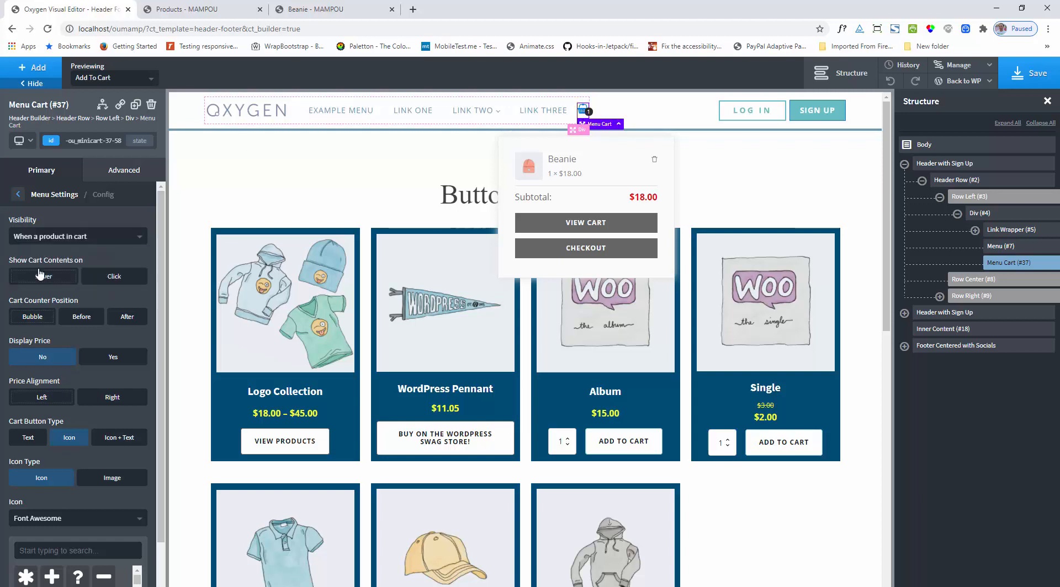
{"action": "left_click", "coordinate": [1036, 80]}
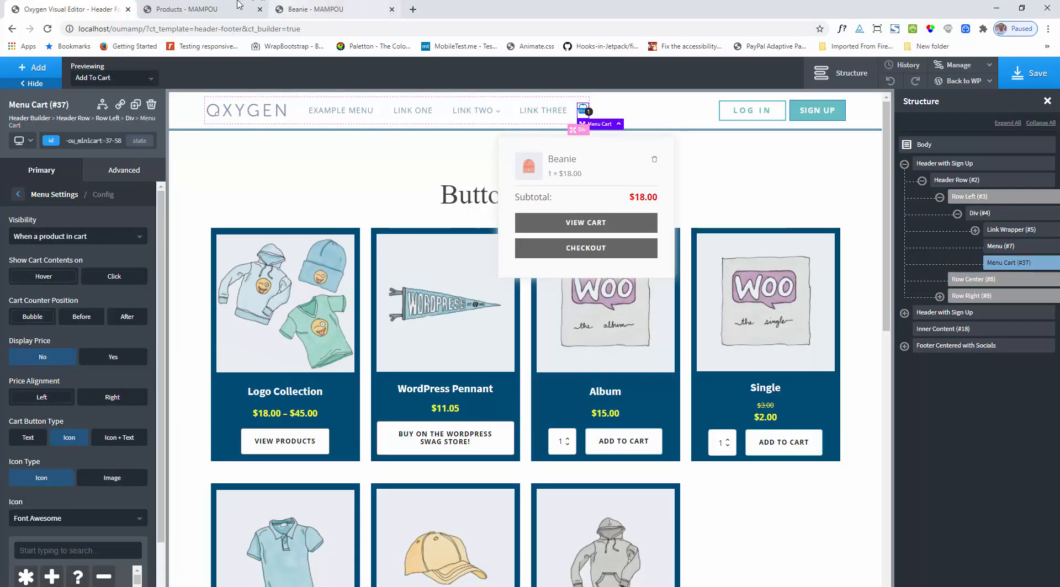
- Test the header cart's visibility on the reloaded shop page by removing the Beanie and adding the Belt to the cart
{"action": "left_click", "coordinate": [137, 5]}
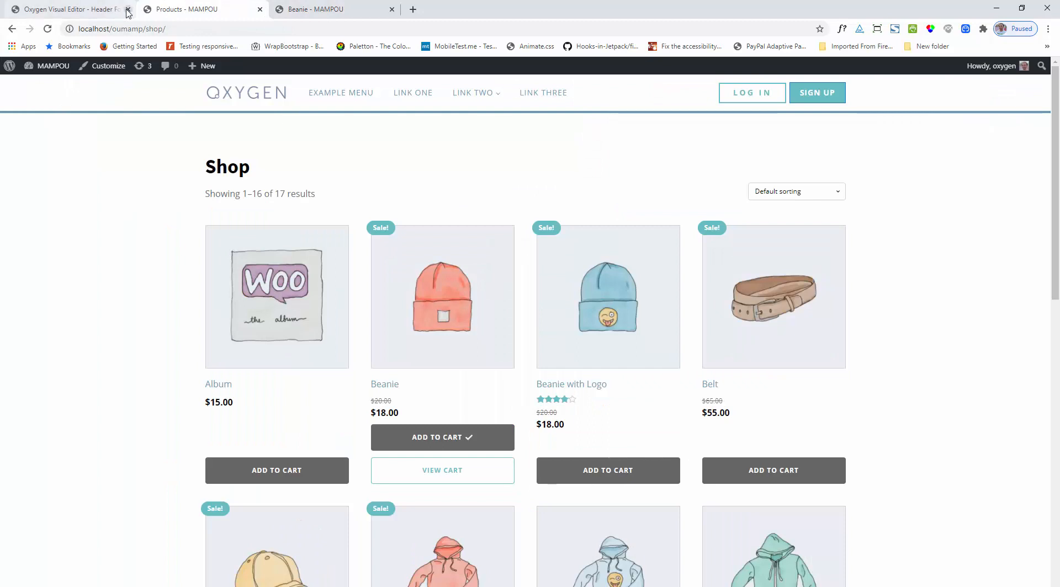
{"action": "left_click", "coordinate": [48, 29]}
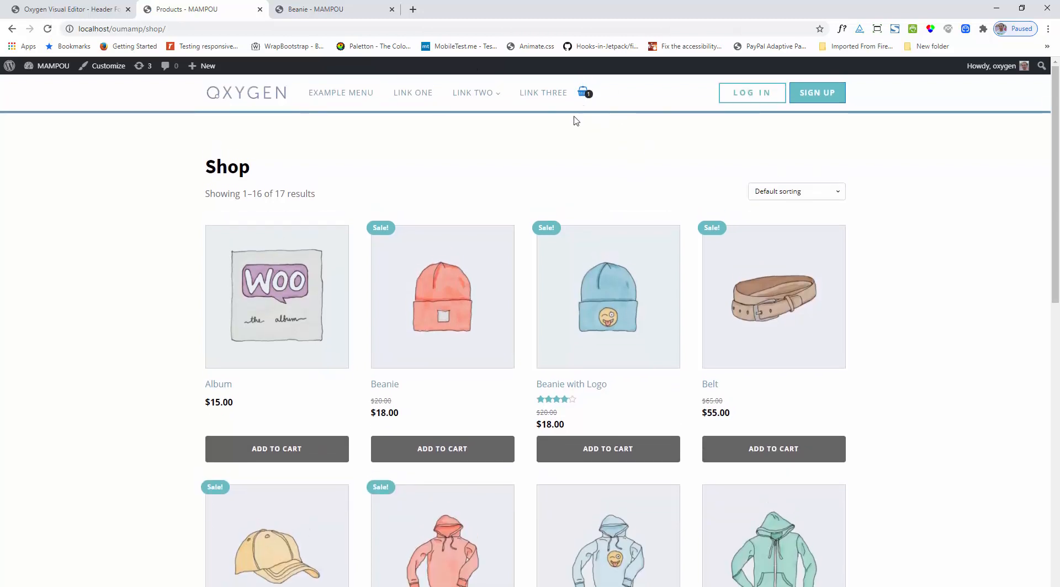
{"action": "mouse_move", "coordinate": [584, 98]}
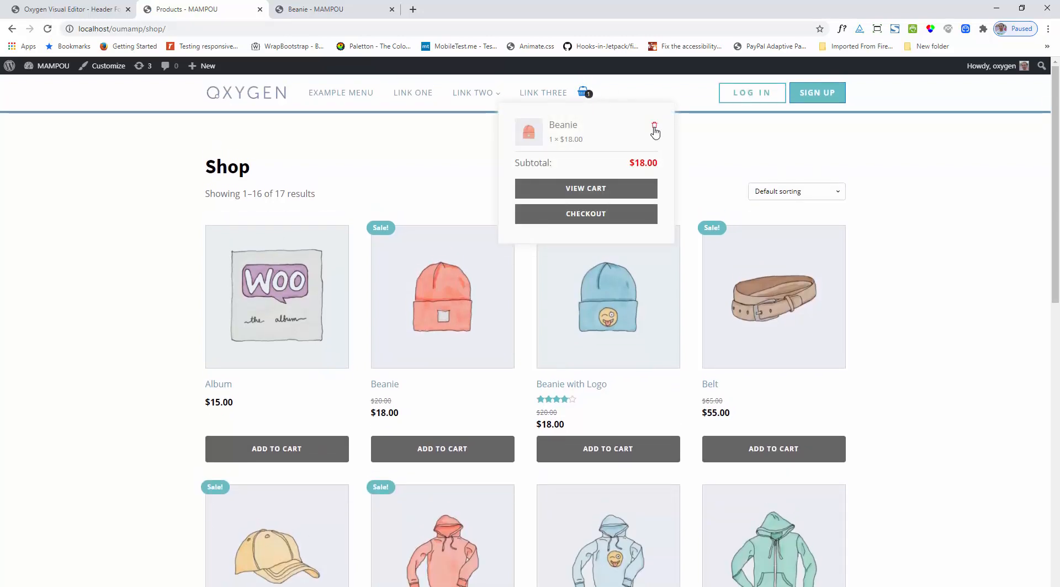
{"action": "left_click", "coordinate": [654, 128]}
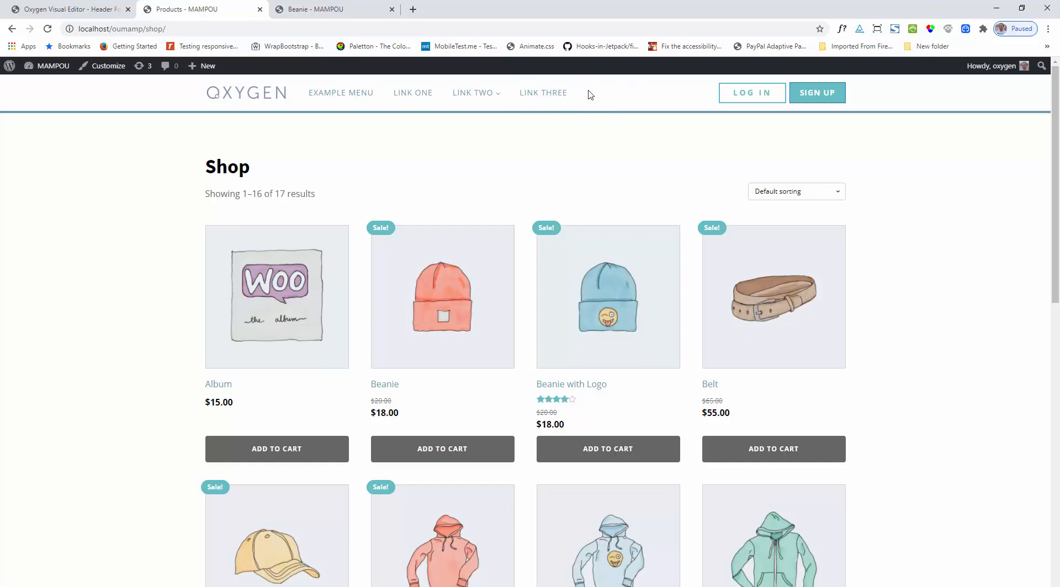
{"action": "left_click", "coordinate": [47, 30]}
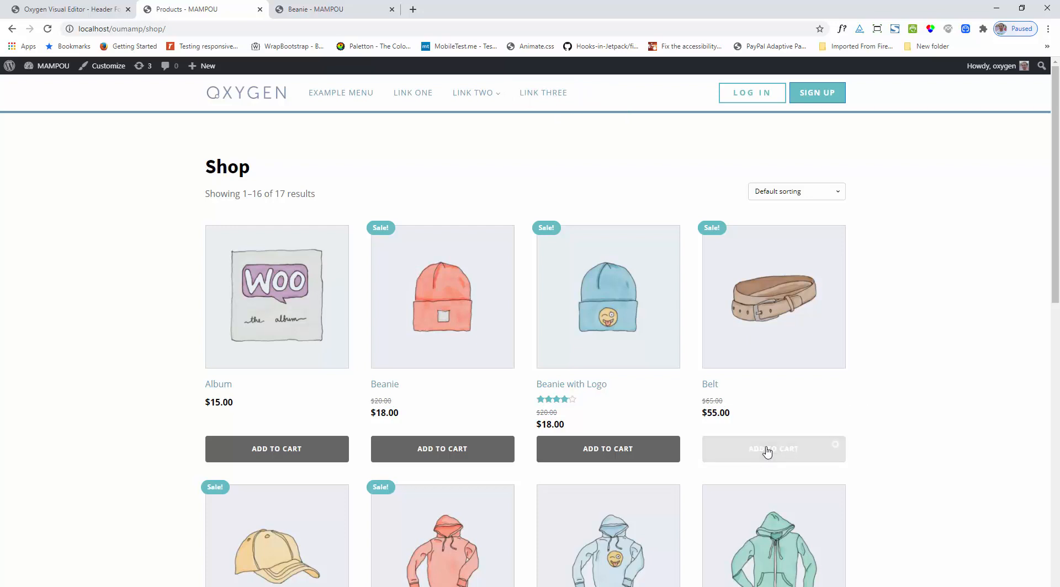
{"action": "mouse_move", "coordinate": [589, 96]}
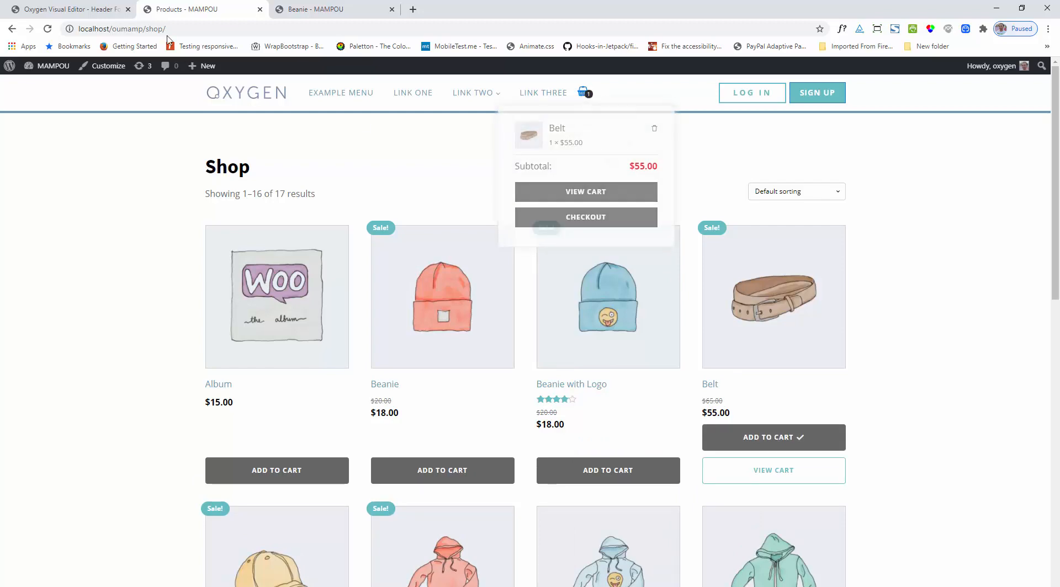
- Return to the Oxygen editor and set the Menu Cart's Visibility to Always
{"action": "left_click", "coordinate": [53, 9]}
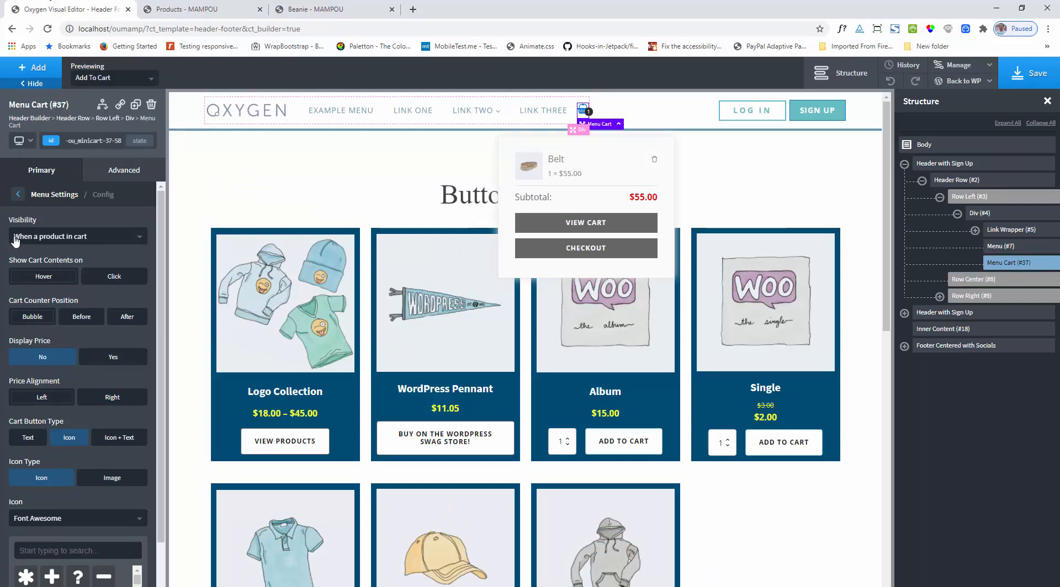
{"action": "left_click", "coordinate": [59, 237]}
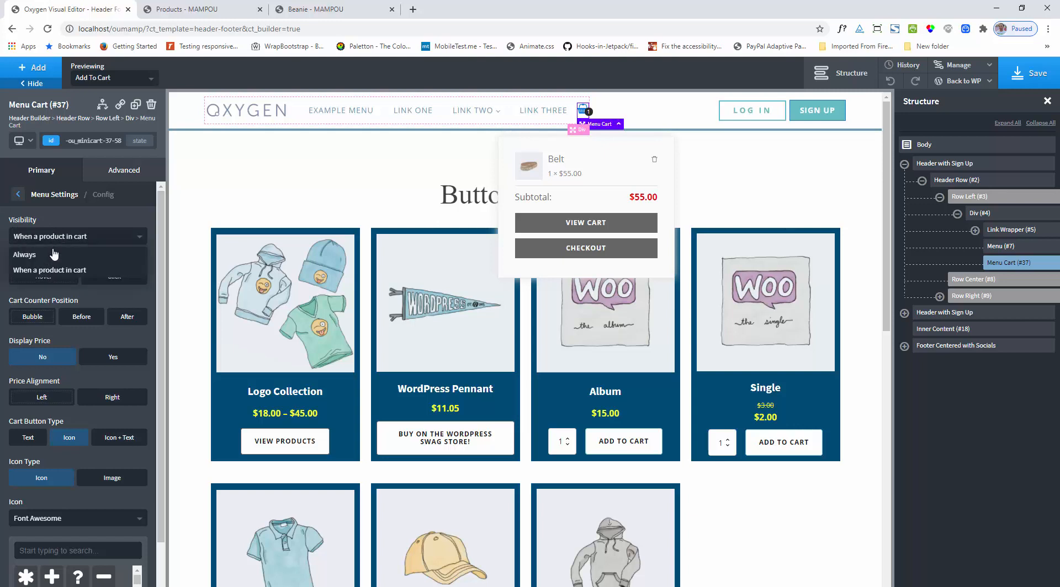
{"action": "left_click", "coordinate": [25, 255]}
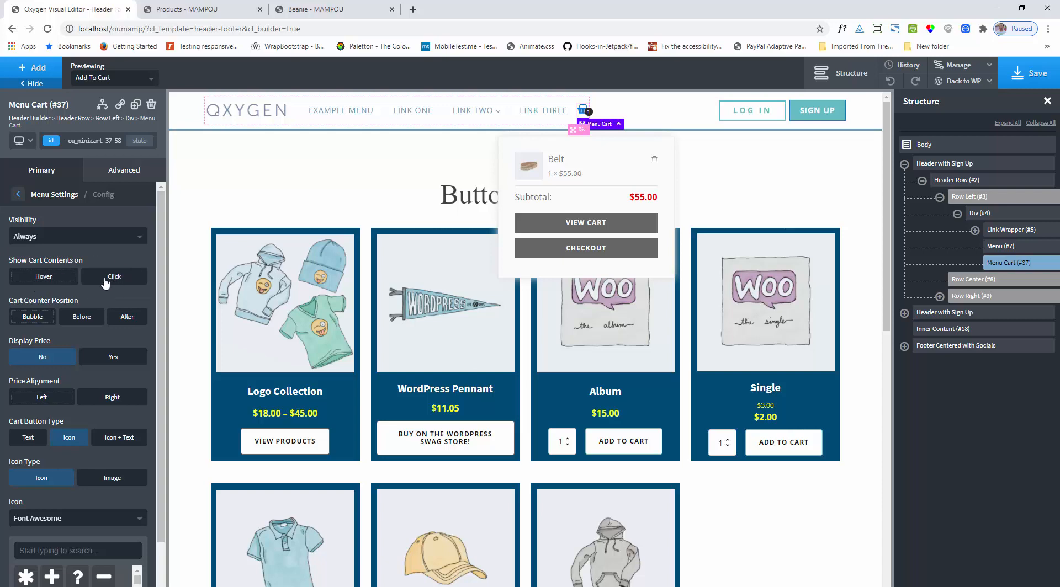
- Check on the shop page how the cart contents open from the header's cart icon, and return to the editor
{"action": "left_click", "coordinate": [203, 7]}
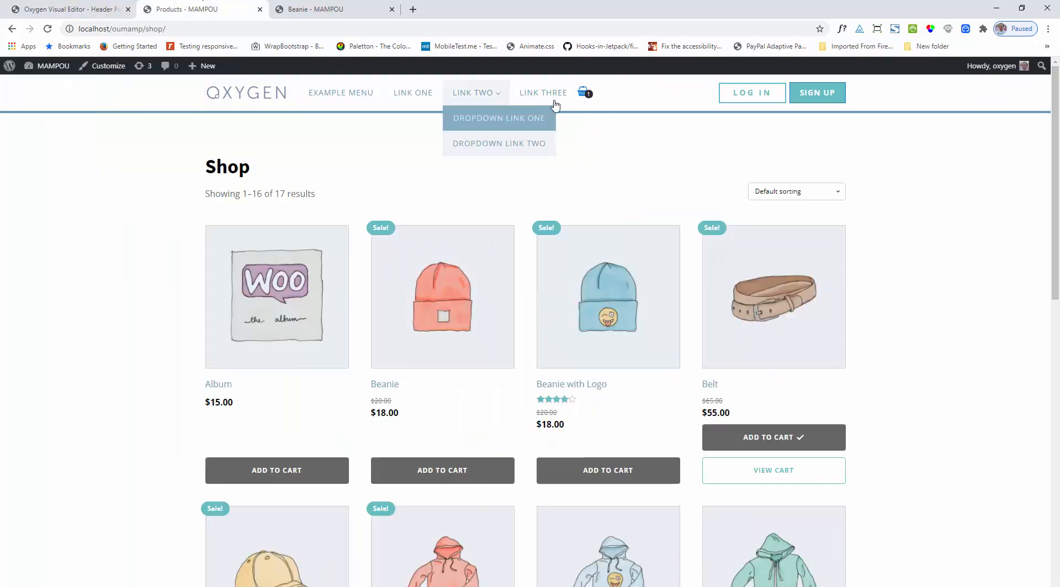
{"action": "mouse_move", "coordinate": [584, 97]}
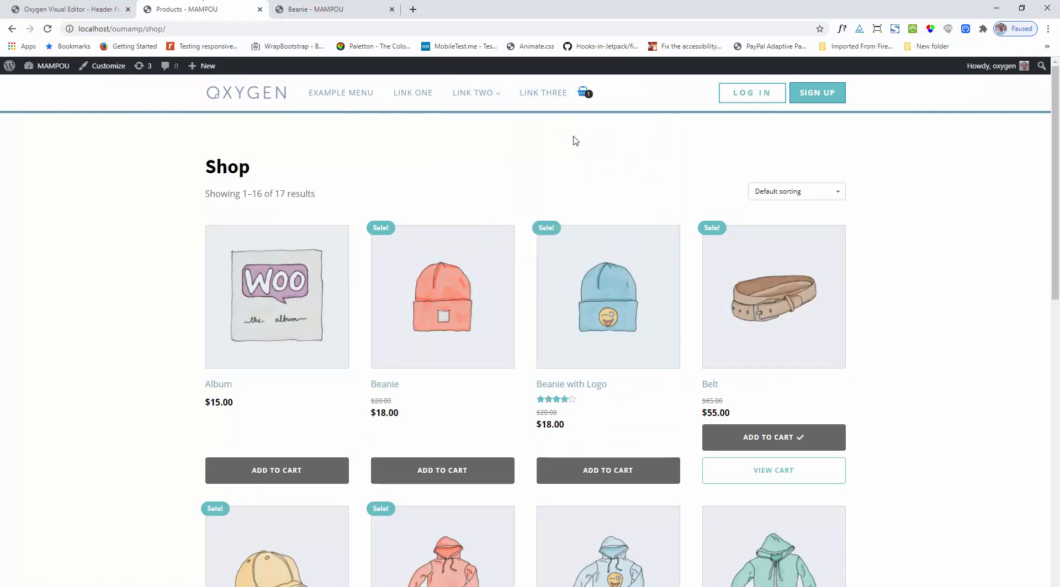
{"action": "left_click", "coordinate": [116, 7]}
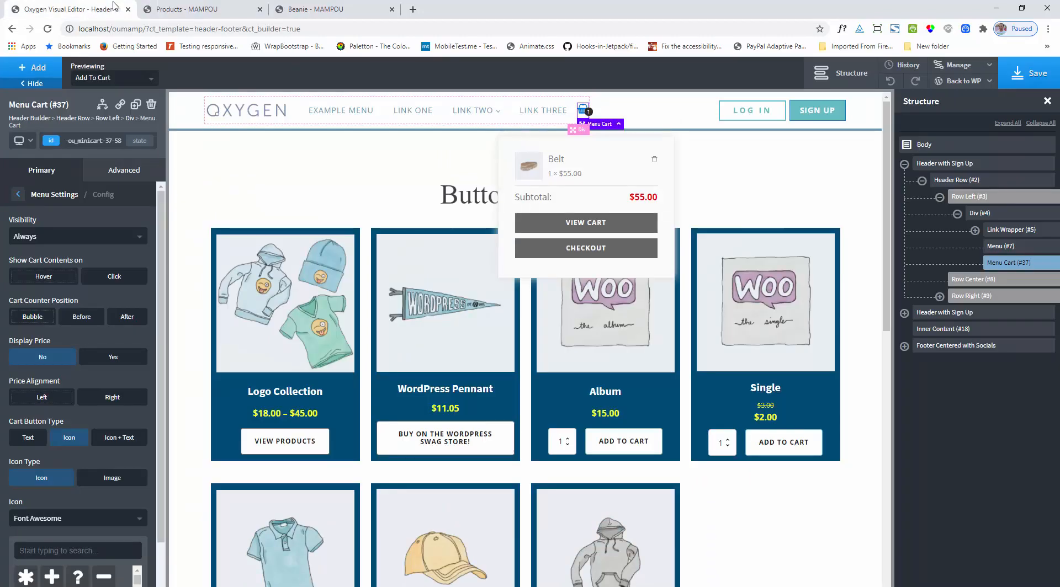
- Try the Before and After cart counter positions, and set the counter position to Bubble
{"action": "scroll", "coordinate": [82, 301], "scroll_direction": "down", "scroll_amount": 2}
{"action": "scroll", "coordinate": [82, 301], "scroll_direction": "up", "scroll_amount": 2}
{"action": "scroll", "coordinate": [159, 262], "scroll_direction": "down", "scroll_amount": 1}
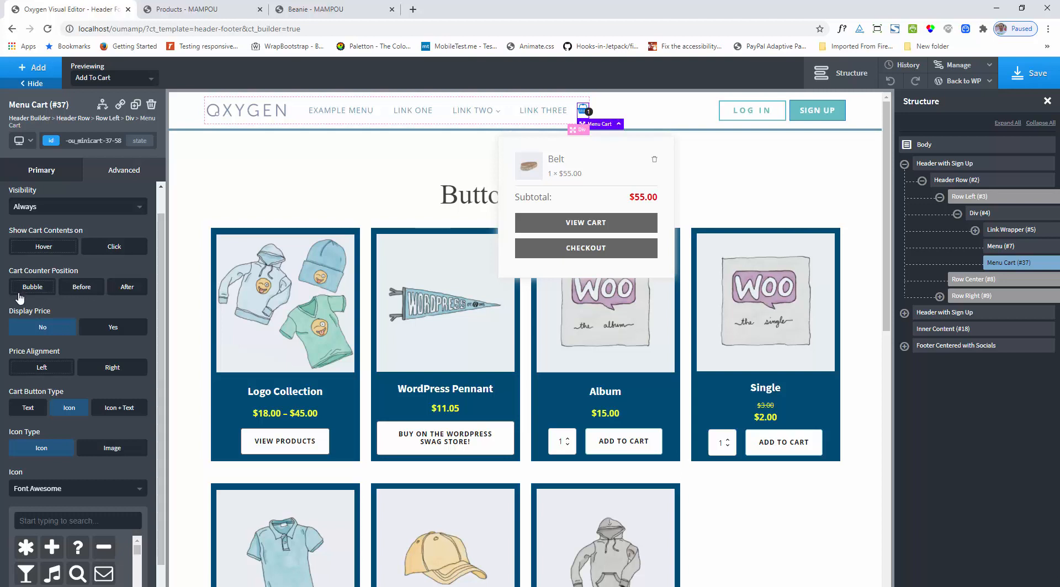
{"action": "left_click", "coordinate": [94, 291]}
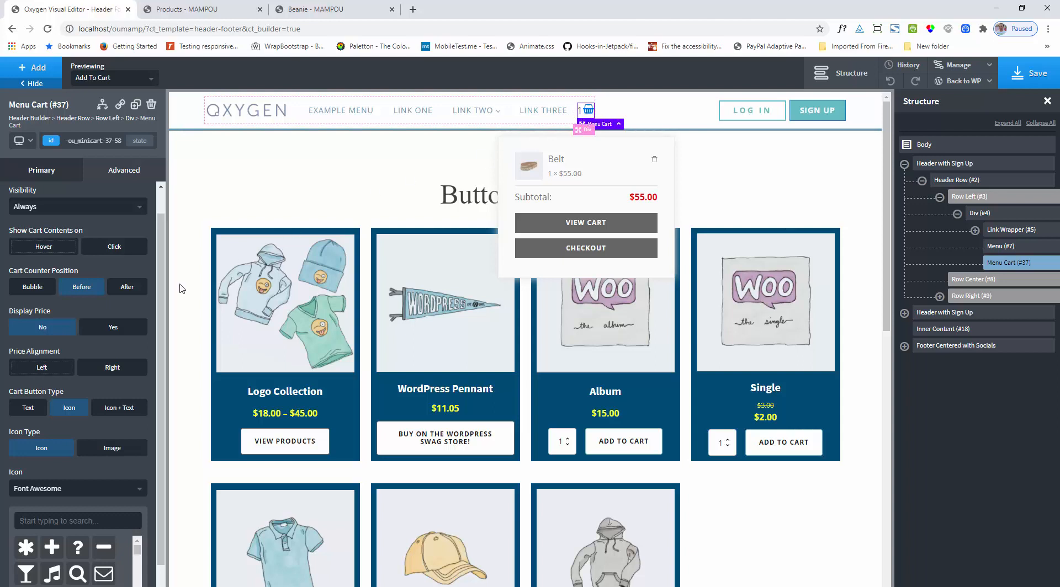
{"action": "left_click", "coordinate": [133, 289]}
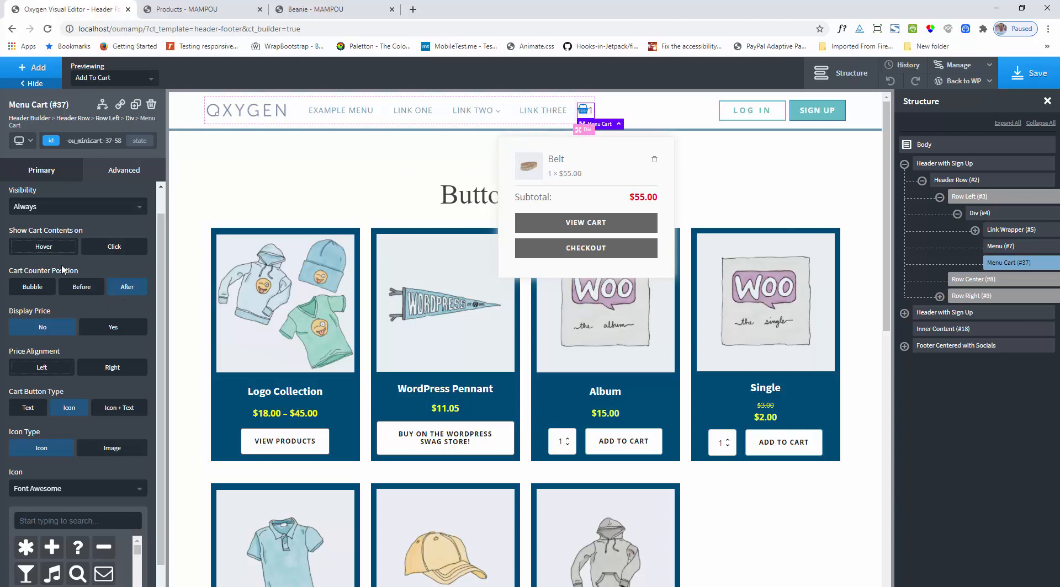
{"action": "left_click", "coordinate": [34, 291]}
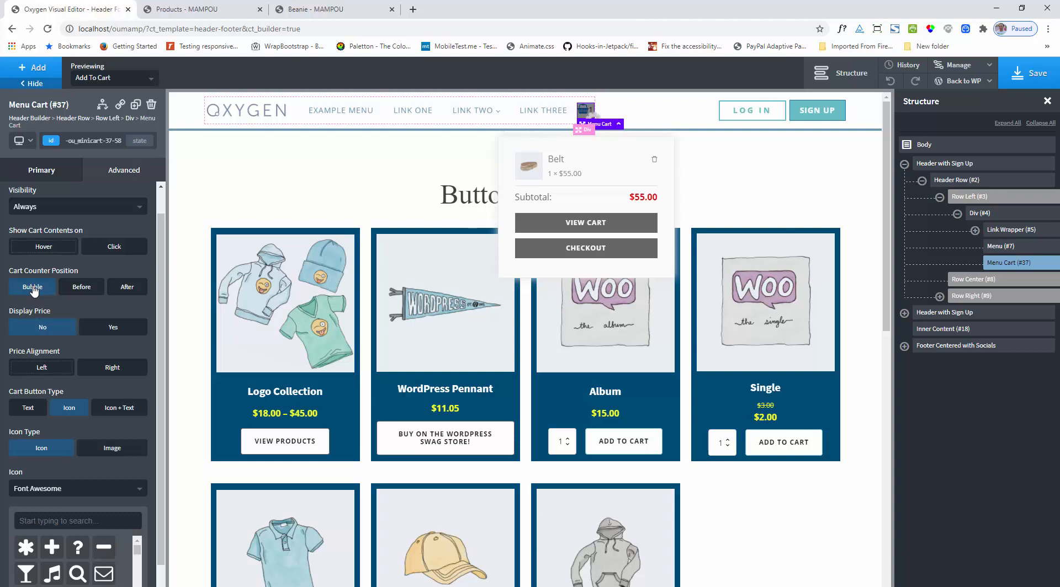
- Turn on Display Price for the Menu Cart and set the price alignment to Right
{"action": "scroll", "coordinate": [54, 309], "scroll_direction": "down", "scroll_amount": 2}
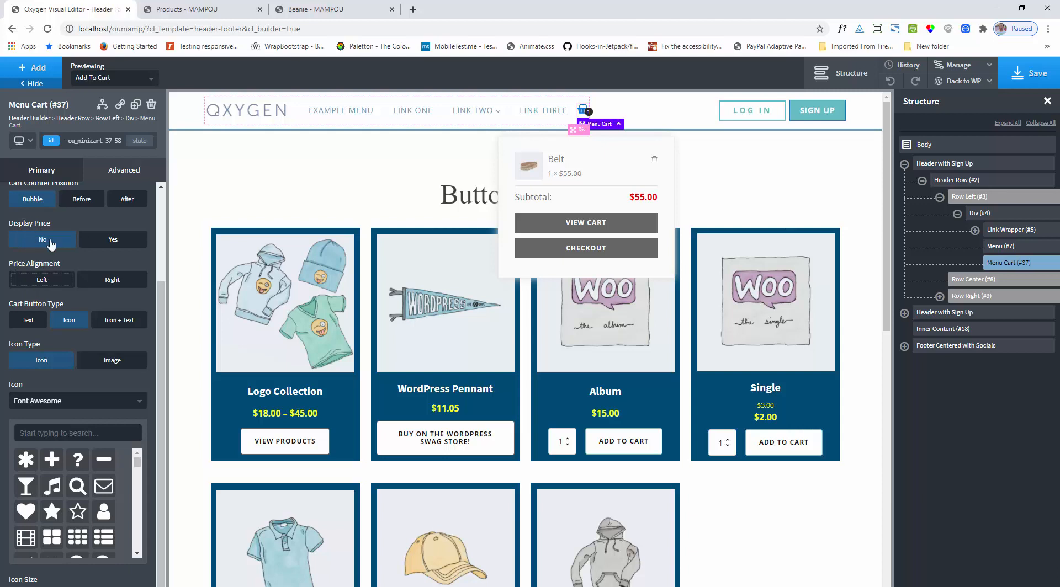
{"action": "left_click", "coordinate": [120, 242]}
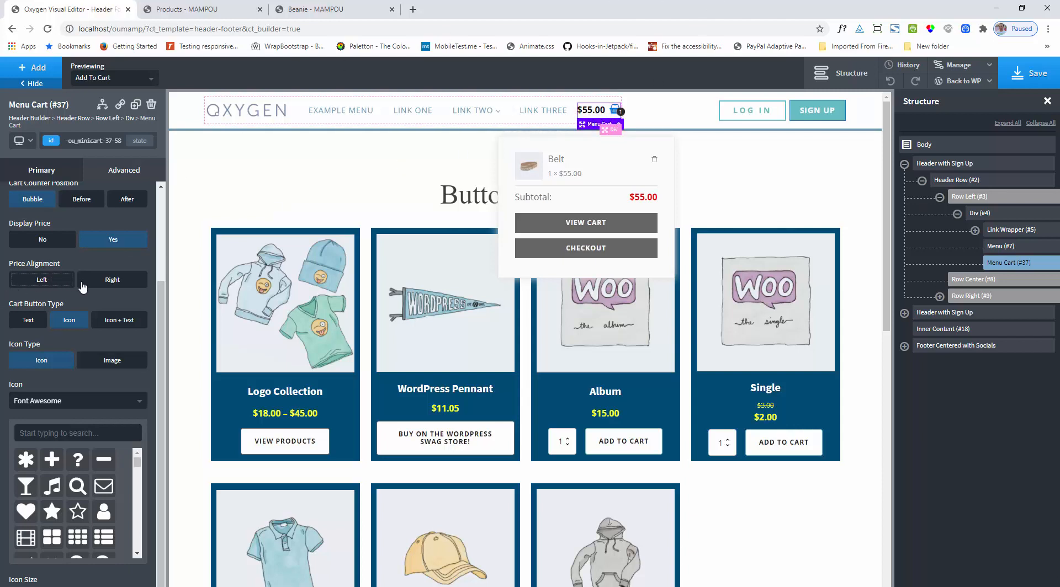
{"action": "left_click", "coordinate": [123, 281]}
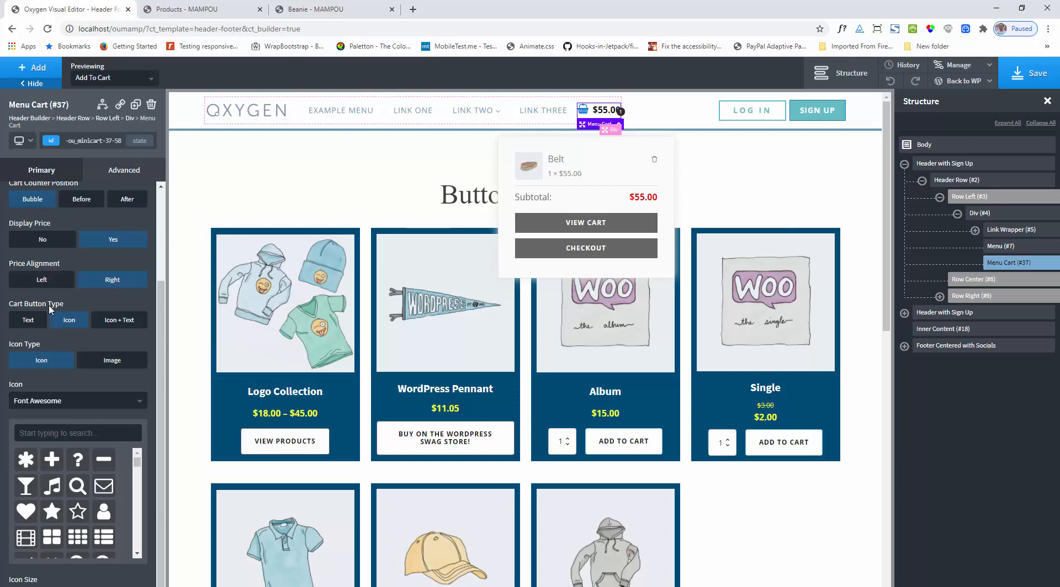
{"action": "scroll", "coordinate": [55, 326], "scroll_direction": "up", "scroll_amount": 2}
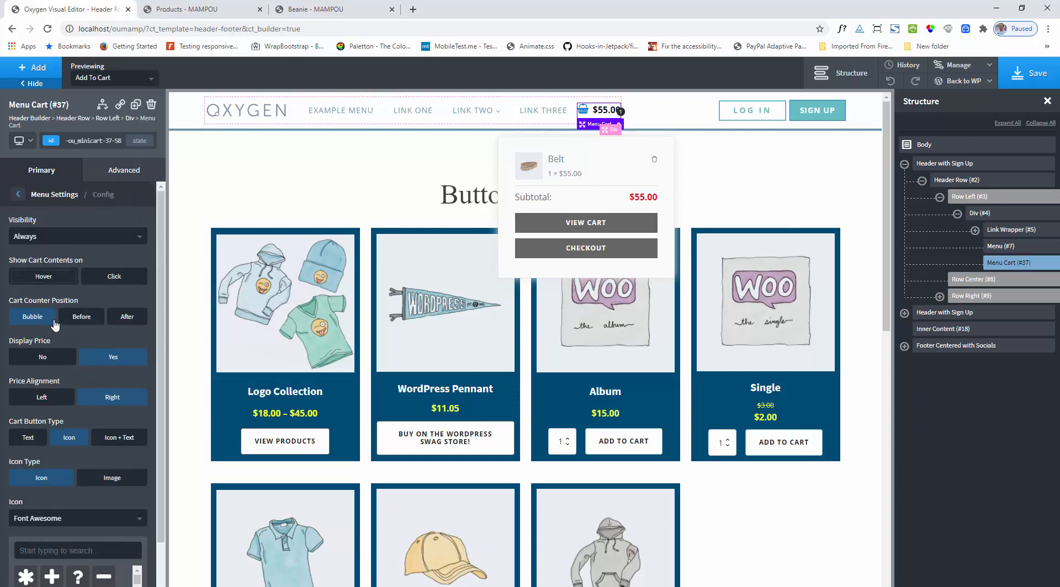
{"action": "scroll", "coordinate": [55, 326], "scroll_direction": "down", "scroll_amount": 2}
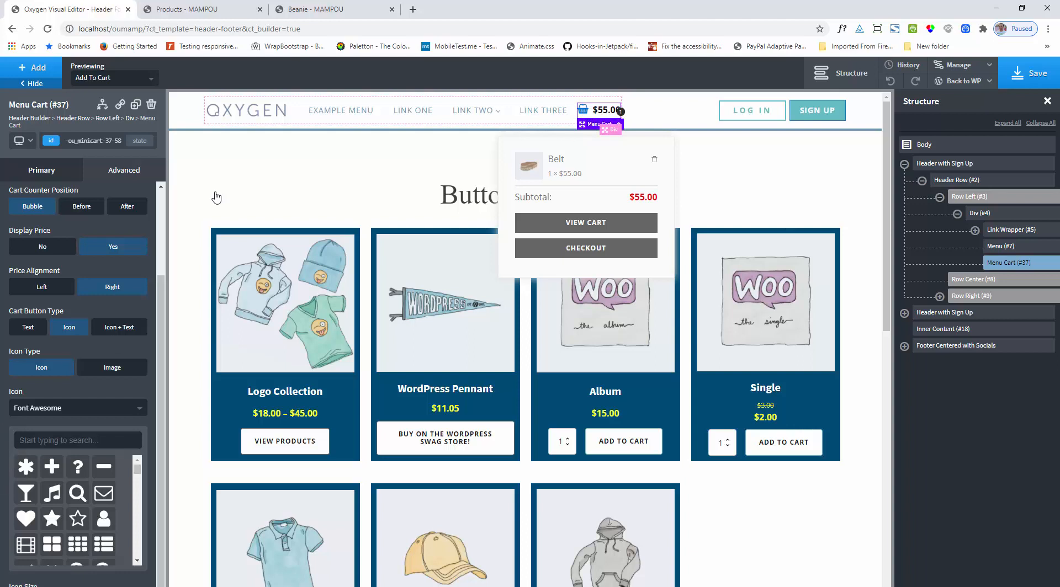
{"action": "scroll", "coordinate": [53, 338], "scroll_direction": "up", "scroll_amount": 2}
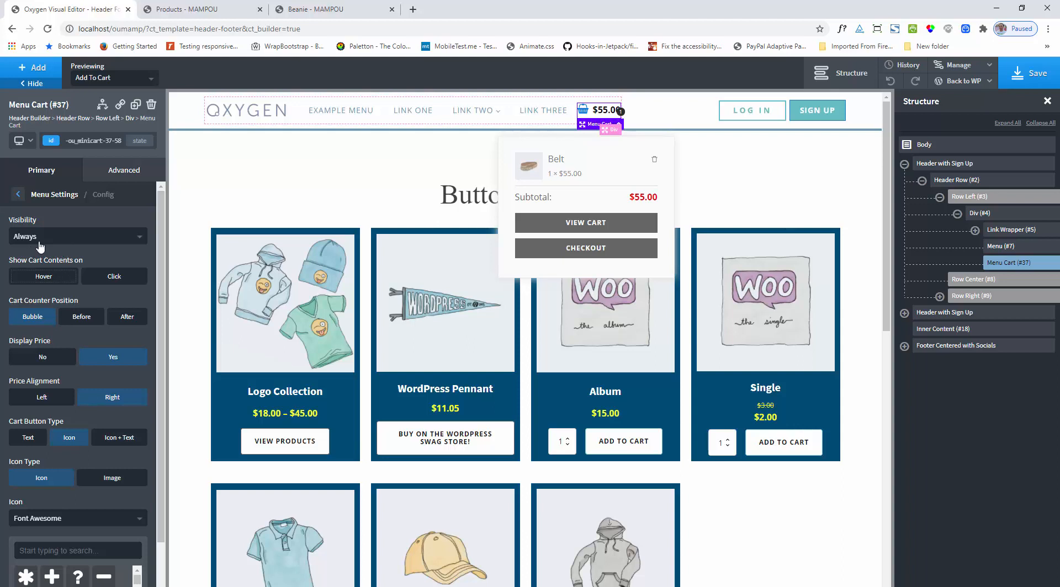
- In the Menu Cart's style settings, set the background color to #afafaf and the padding to 12 px on all sides
{"action": "left_click", "coordinate": [56, 197]}
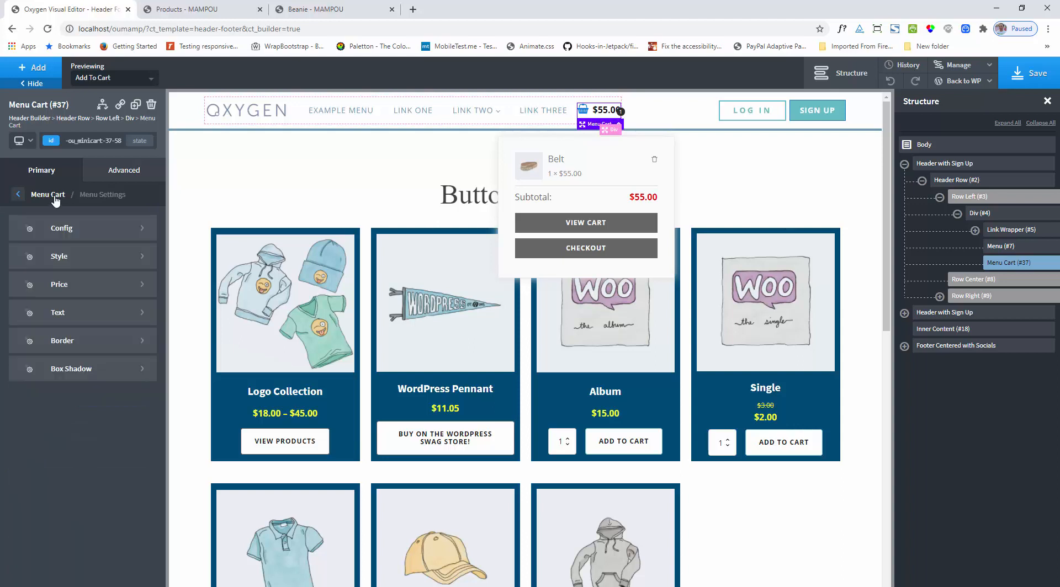
{"action": "left_click", "coordinate": [69, 257]}
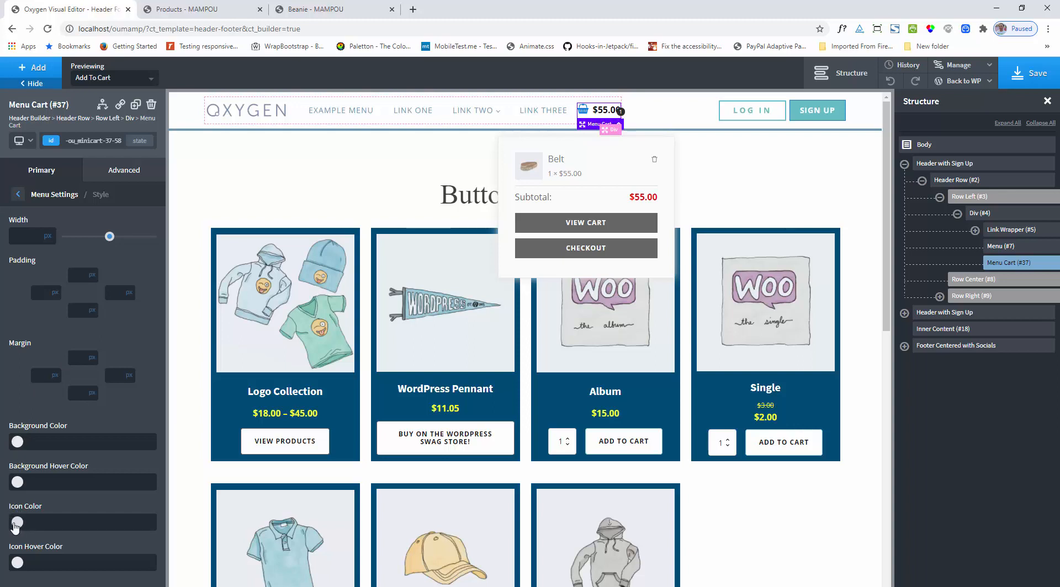
{"action": "left_click", "coordinate": [16, 442]}
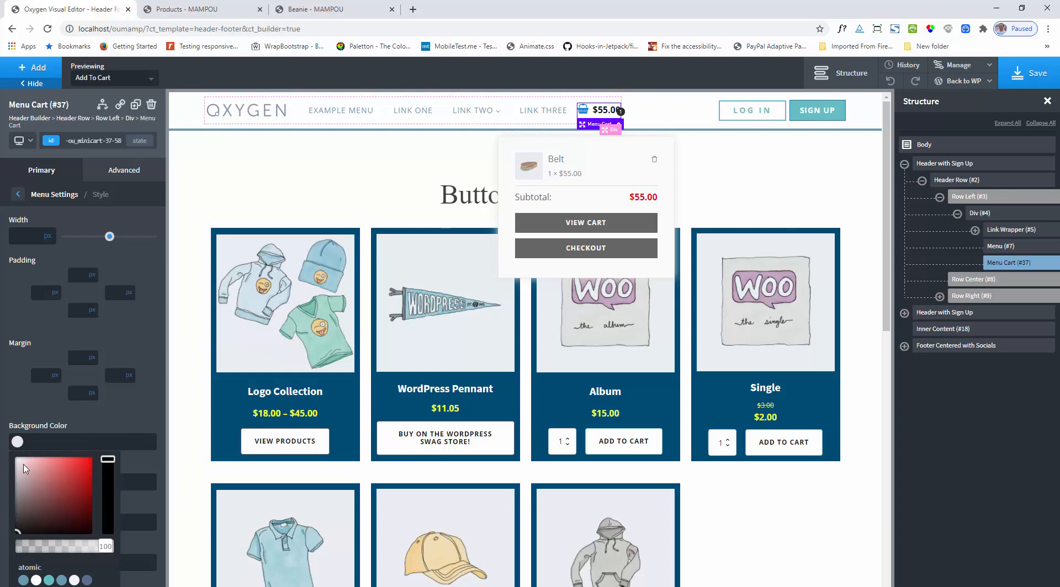
{"action": "left_click", "coordinate": [17, 477]}
{"action": "left_click_drag", "start_coordinate": [18, 478], "coordinate": [2, 459]}
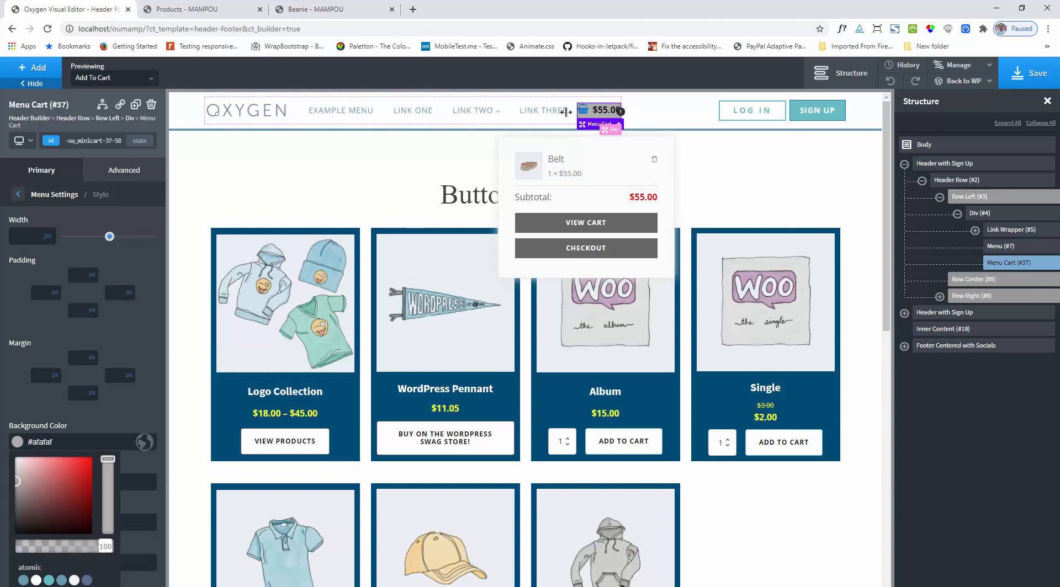
{"action": "left_click", "coordinate": [75, 277]}
{"action": "type", "text": "12"}
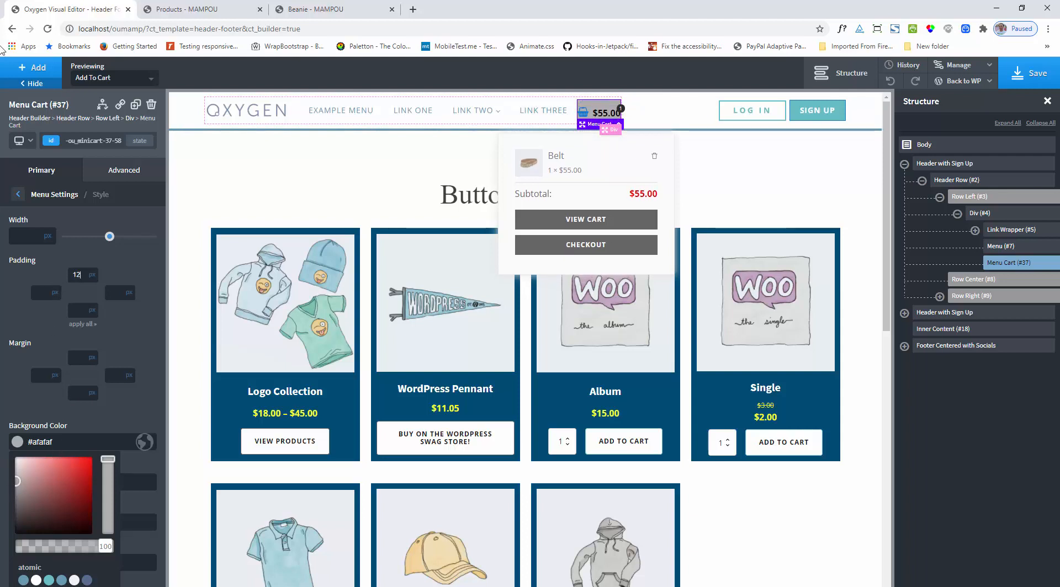
{"action": "left_click", "coordinate": [84, 324]}
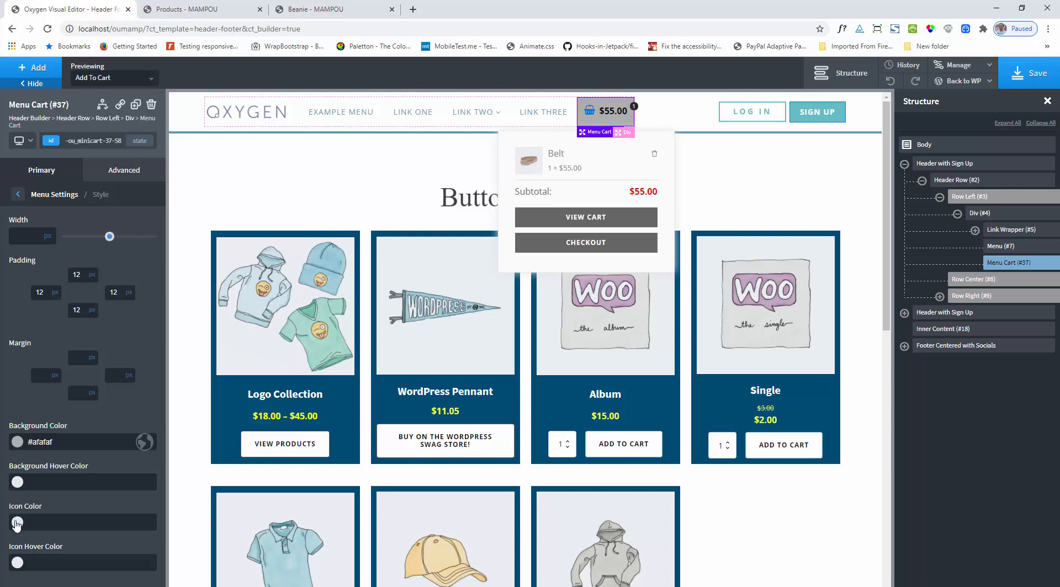
- Set the Menu Cart's icon color to white (#ffffff) and darken its background color to #424242
{"action": "left_click", "coordinate": [17, 522]}
{"action": "left_click_drag", "start_coordinate": [30, 546], "coordinate": [3, 529]}
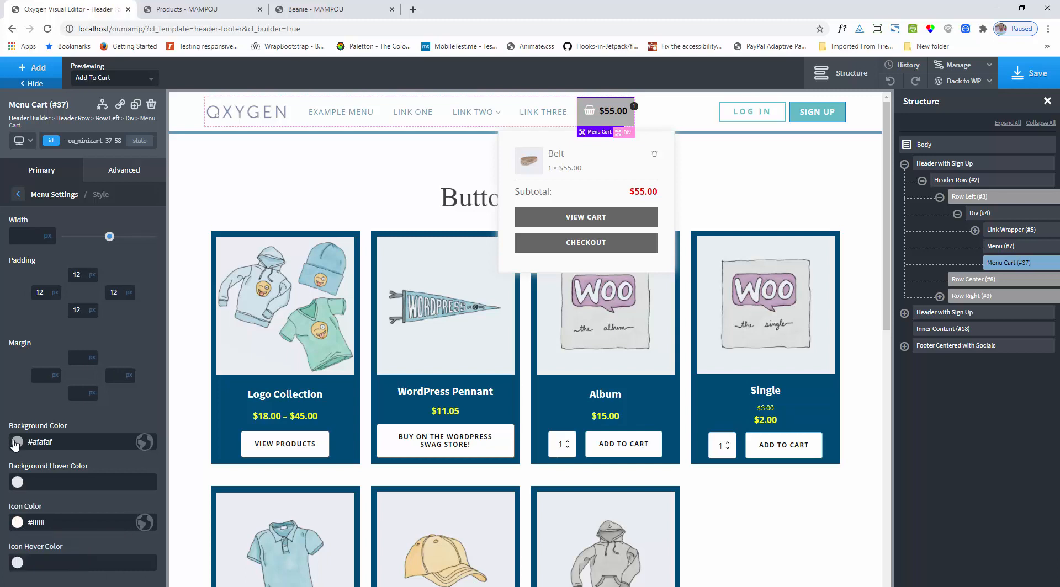
{"action": "left_click", "coordinate": [17, 441]}
{"action": "left_click_drag", "start_coordinate": [15, 493], "coordinate": [14, 514]}
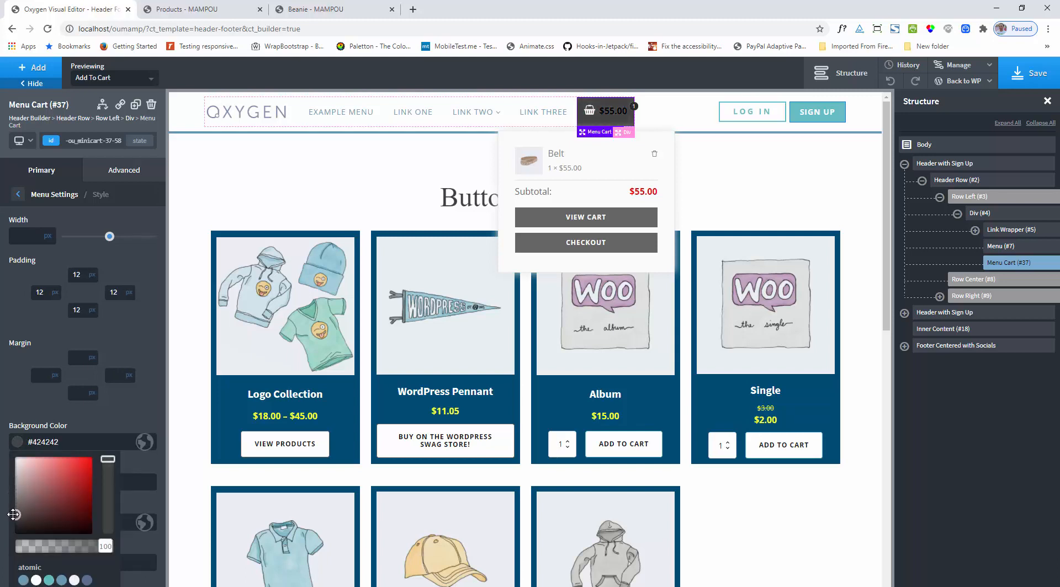
{"action": "left_click", "coordinate": [123, 420]}
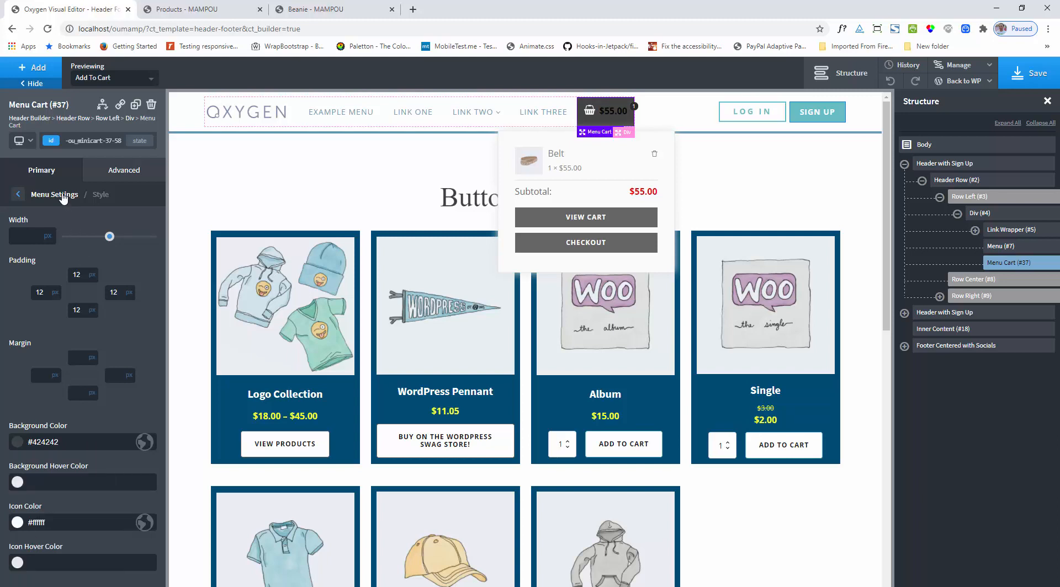
- Set the Menu Cart's price text color to #f4f4f4
{"action": "left_click", "coordinate": [61, 194]}
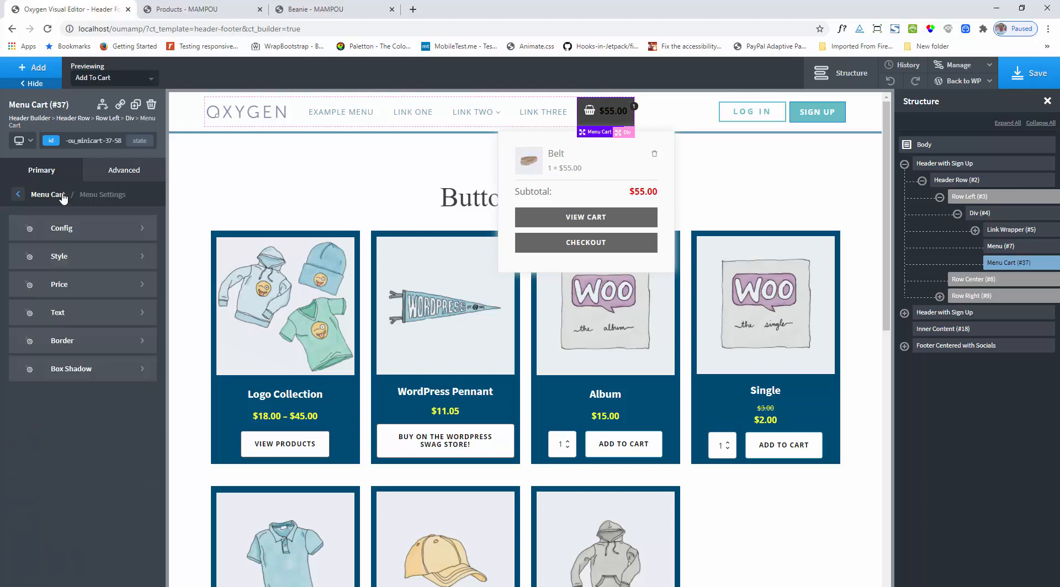
{"action": "left_click", "coordinate": [78, 286]}
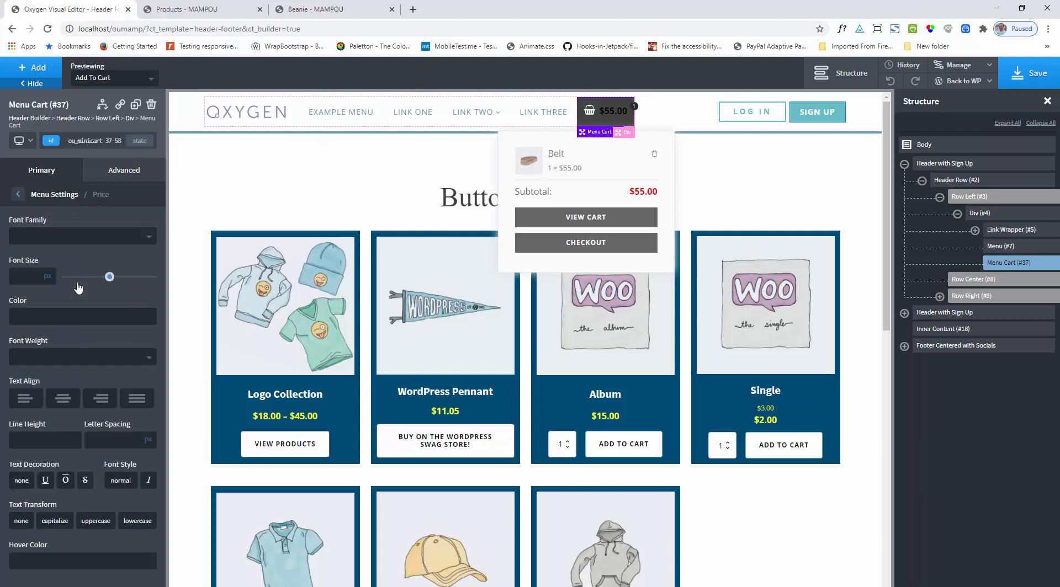
{"action": "left_click", "coordinate": [18, 316]}
{"action": "left_click_drag", "start_coordinate": [7, 335], "coordinate": [6, 334]}
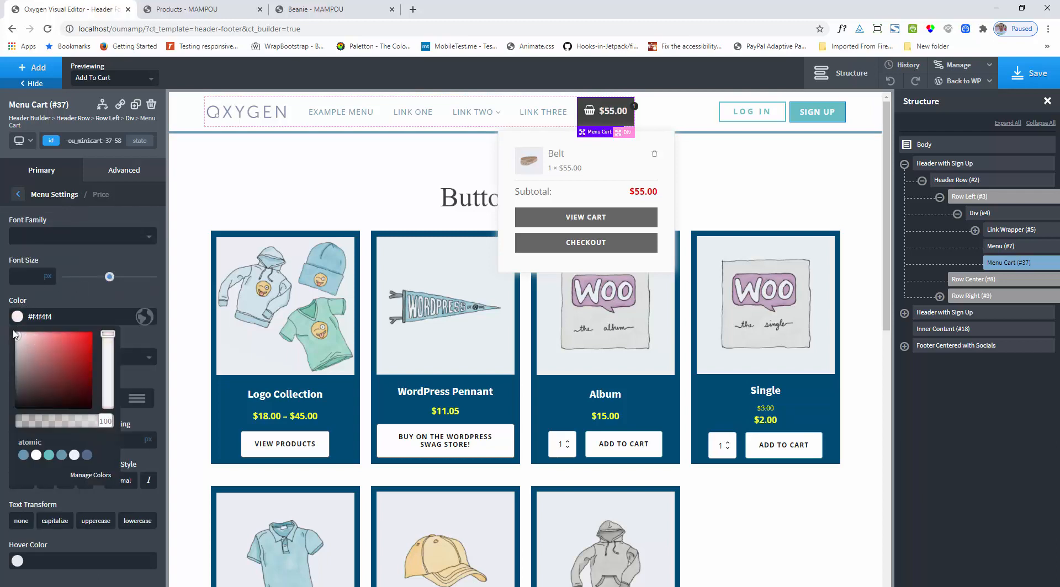
{"action": "left_click", "coordinate": [136, 298]}
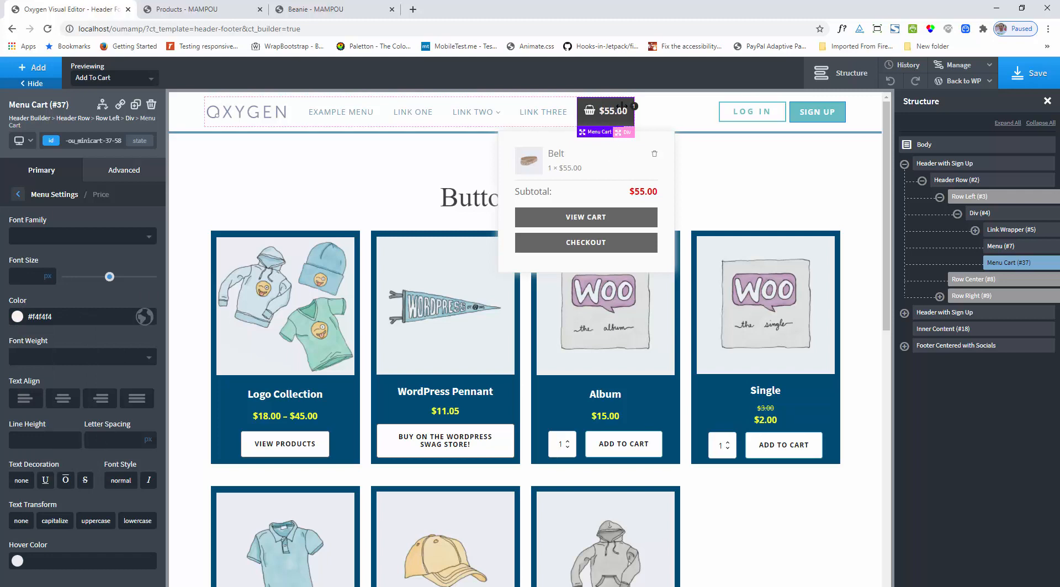
{"action": "left_click", "coordinate": [51, 197]}
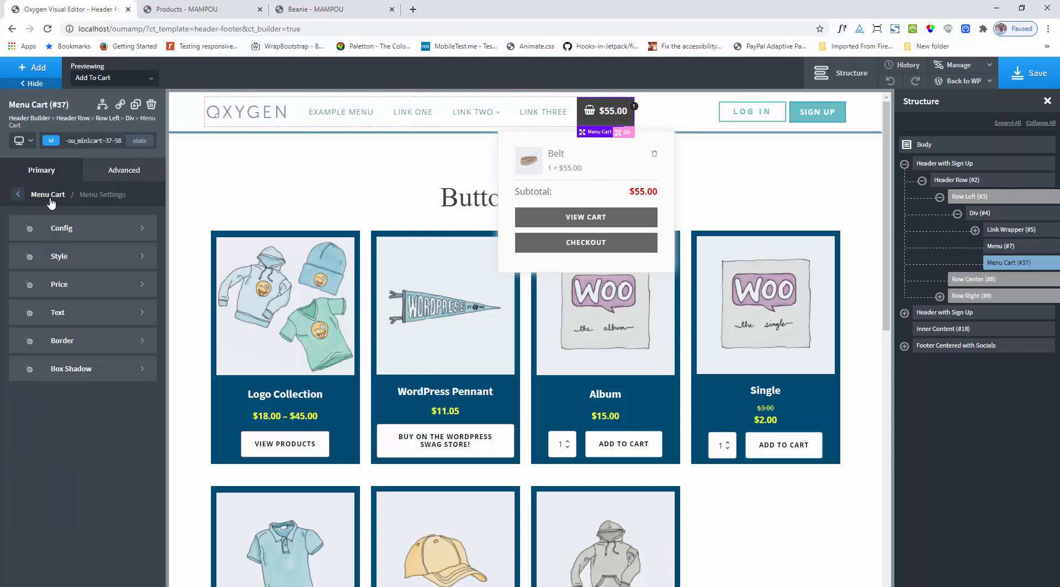
{"action": "left_click", "coordinate": [65, 315]}
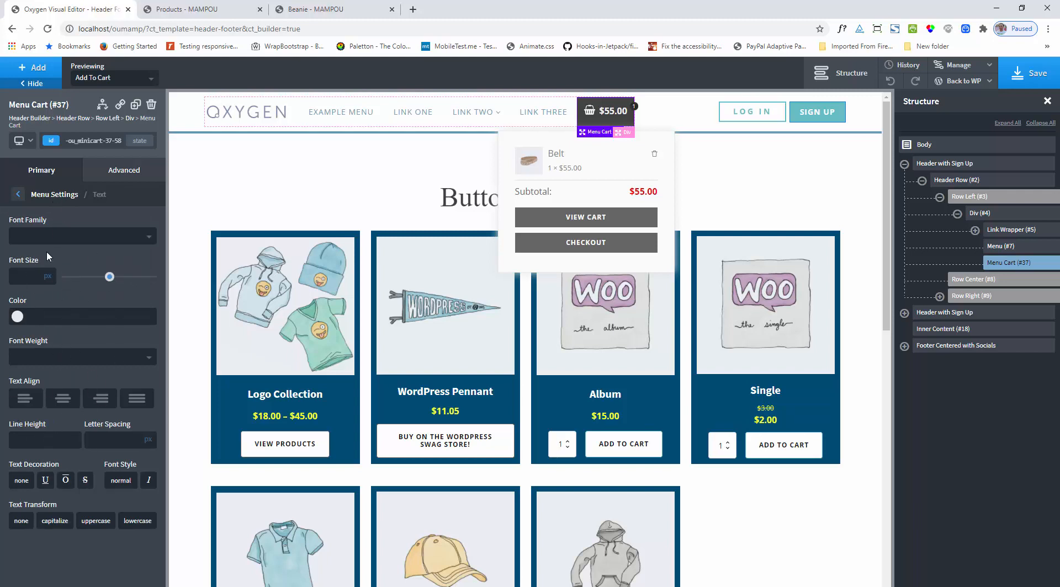
{"action": "left_click", "coordinate": [66, 195]}
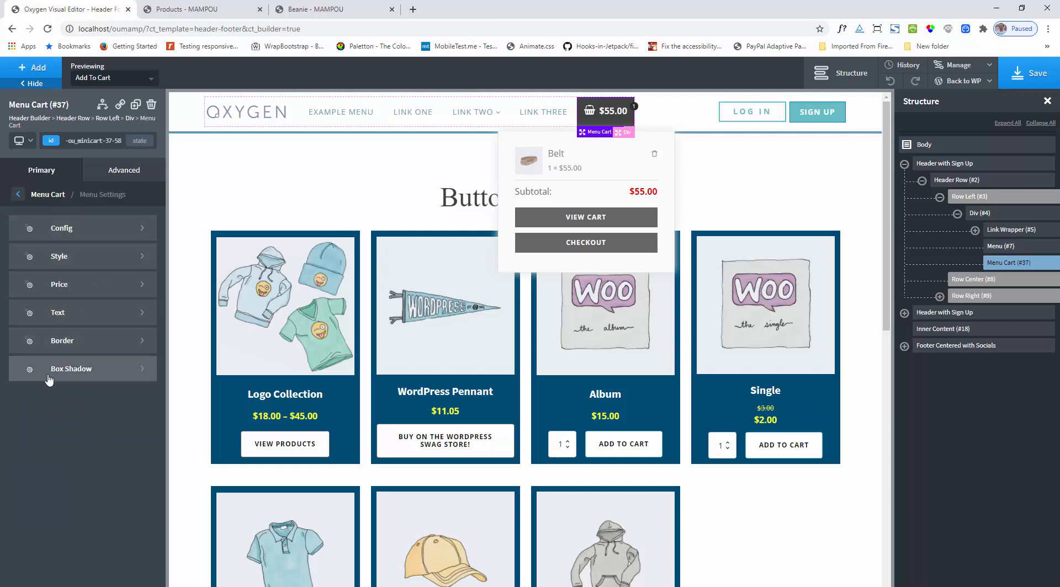
- Configure the cart counter bubble with a top offset of -7 px, a width of 26 px and a height of 26 px
{"action": "left_click", "coordinate": [53, 197]}
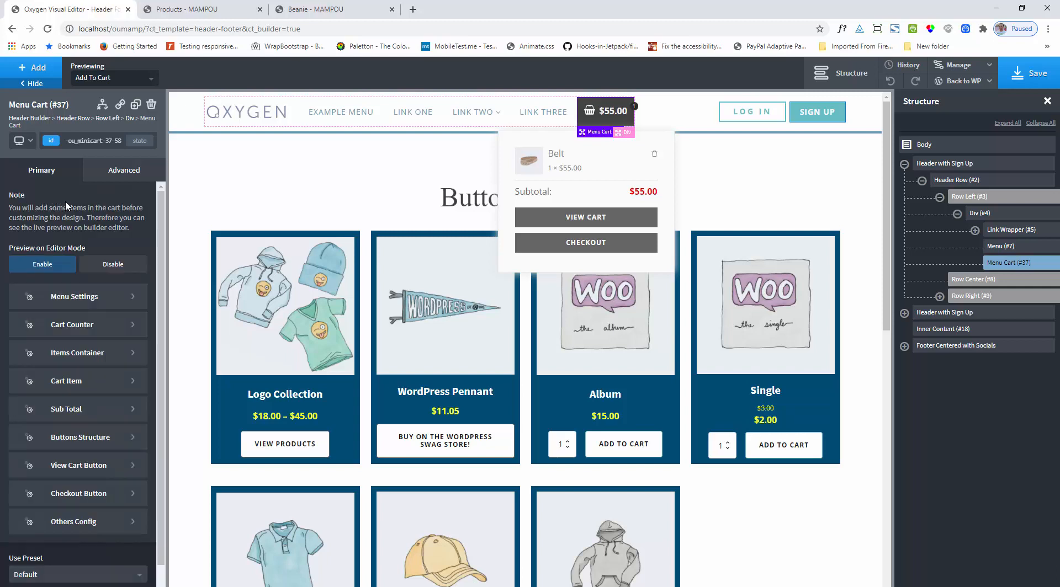
{"action": "left_click", "coordinate": [70, 328]}
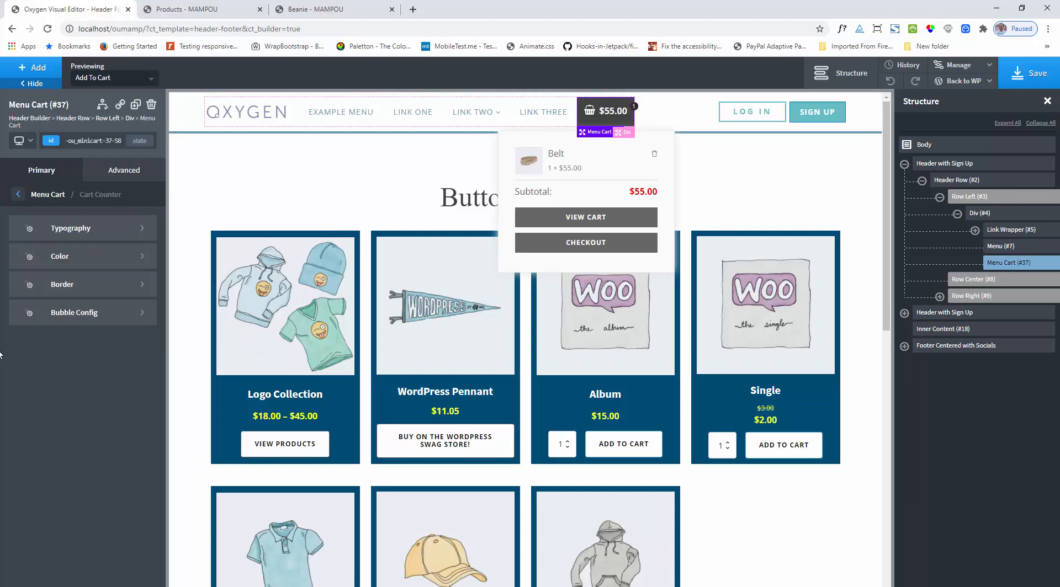
{"action": "left_click", "coordinate": [73, 314]}
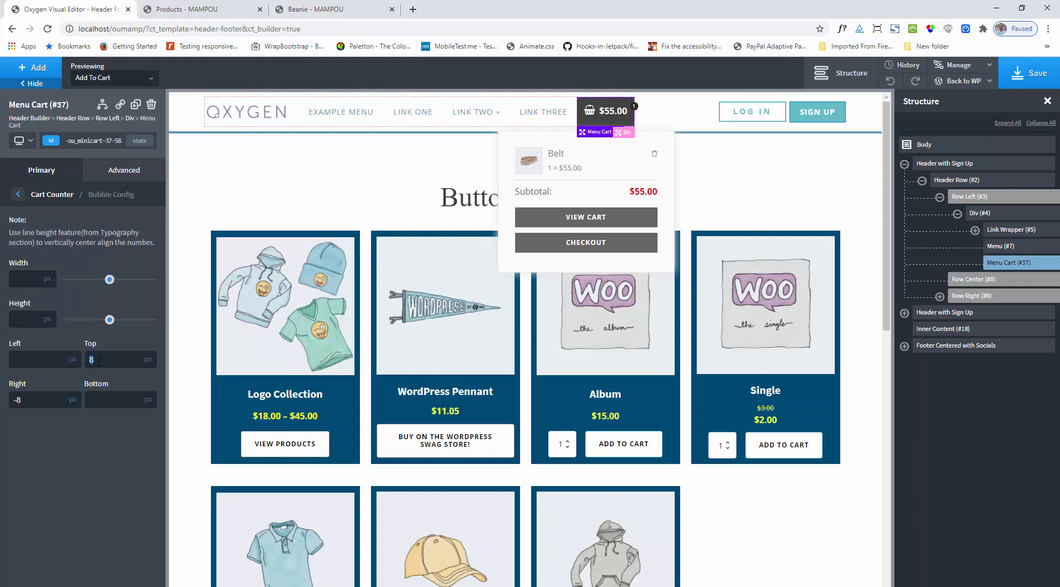
{"action": "key", "text": "BackSpace"}
{"action": "type", "text": "-5"}
{"action": "left_click_drag", "start_coordinate": [109, 279], "coordinate": [89, 282]}
{"action": "left_click_drag", "start_coordinate": [94, 324], "coordinate": [88, 328]}
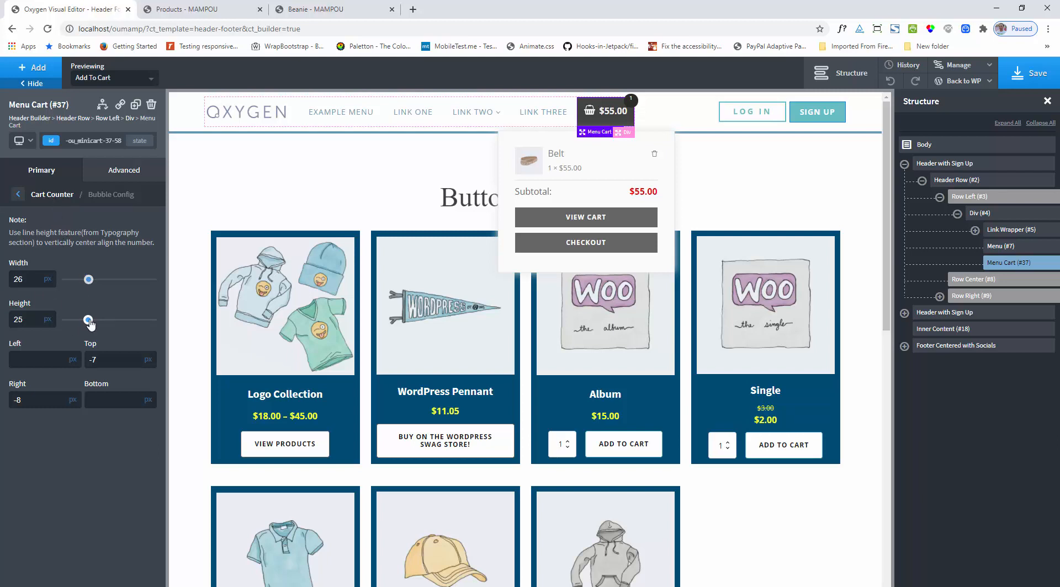
{"action": "left_click_drag", "start_coordinate": [91, 326], "coordinate": [92, 327]}
- Center the number in the cart counter bubble with a line height of 2.7 and adjust its font size
{"action": "left_click", "coordinate": [64, 196]}
{"action": "left_click", "coordinate": [79, 233]}
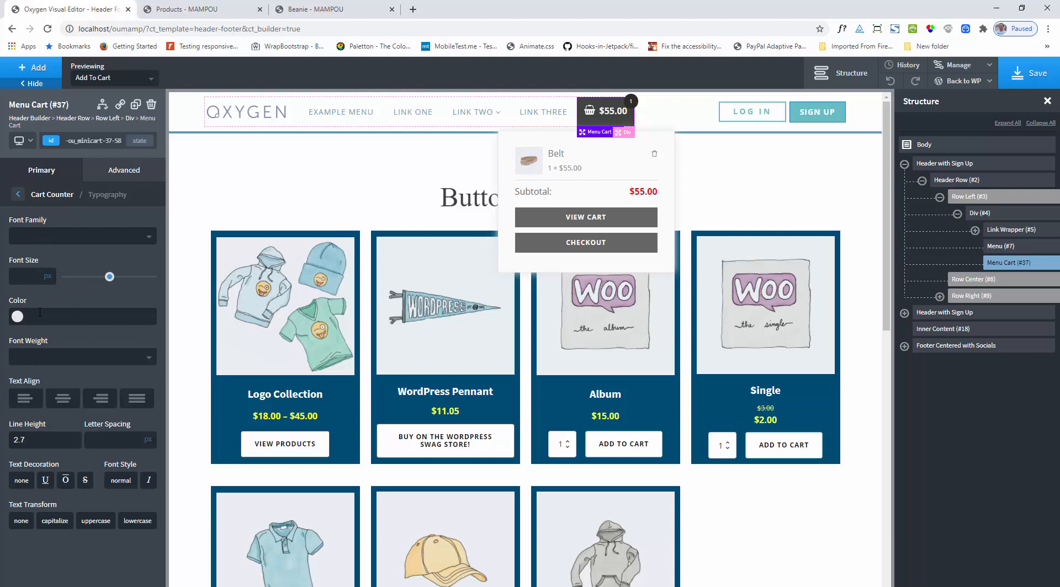
{"action": "left_click_drag", "start_coordinate": [110, 277], "coordinate": [71, 281]}
{"action": "left_click", "coordinate": [53, 194]}
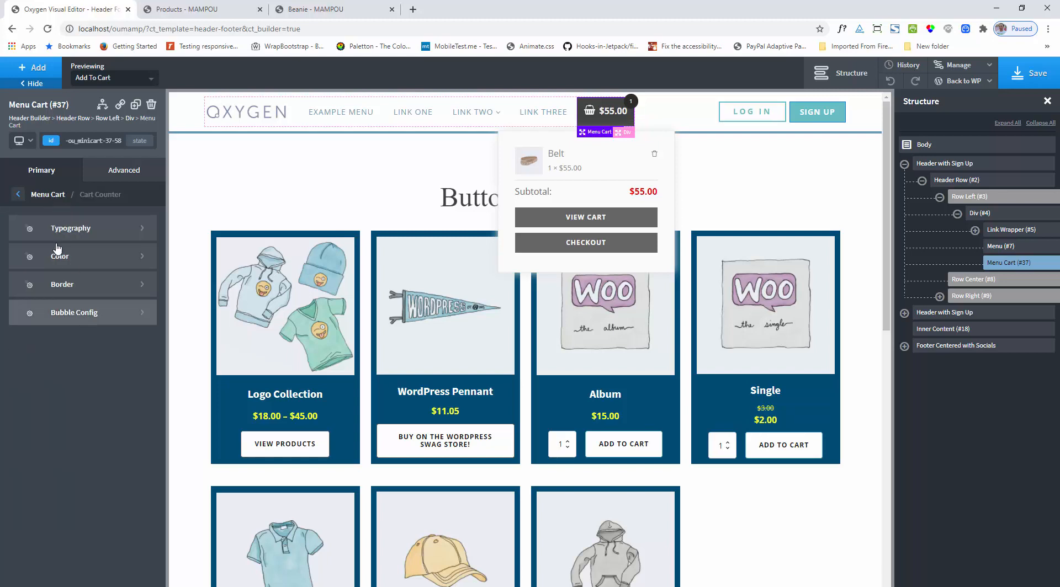
{"action": "left_click", "coordinate": [82, 313]}
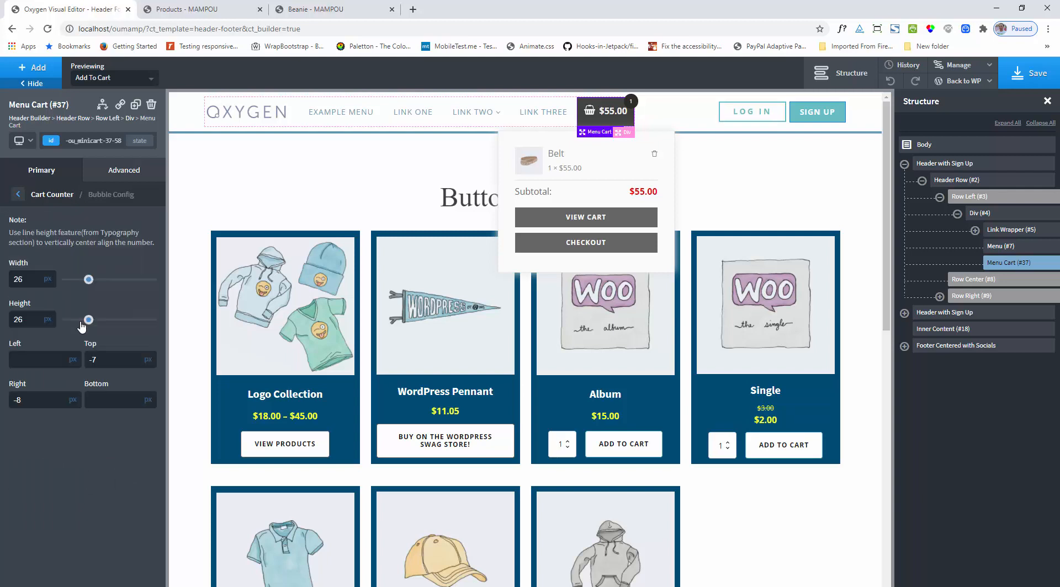
- Set the cart counter's background color to red (#ff0000)
{"action": "left_click", "coordinate": [56, 197]}
{"action": "left_click", "coordinate": [65, 264]}
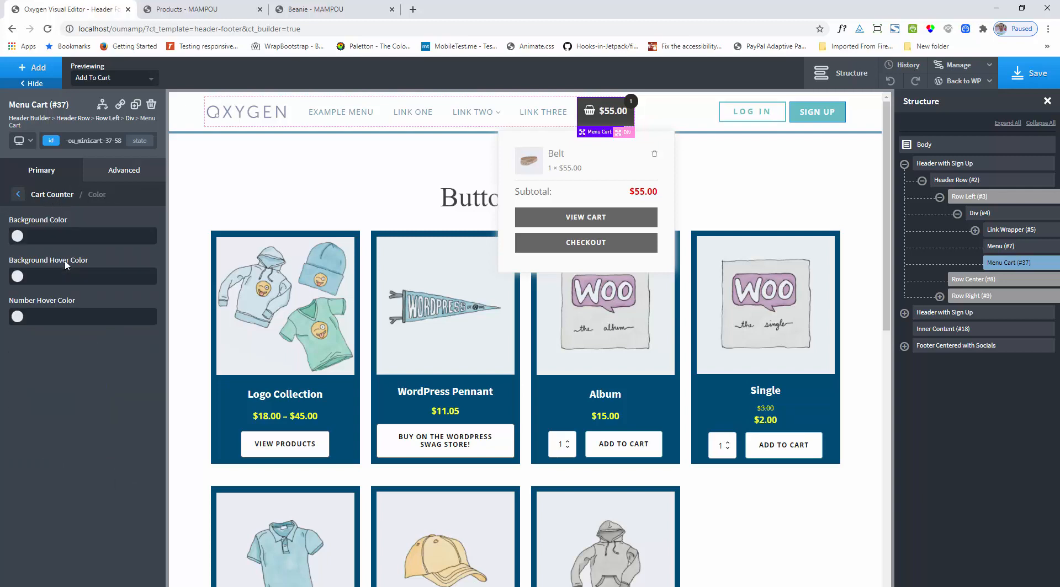
{"action": "left_click", "coordinate": [17, 236]}
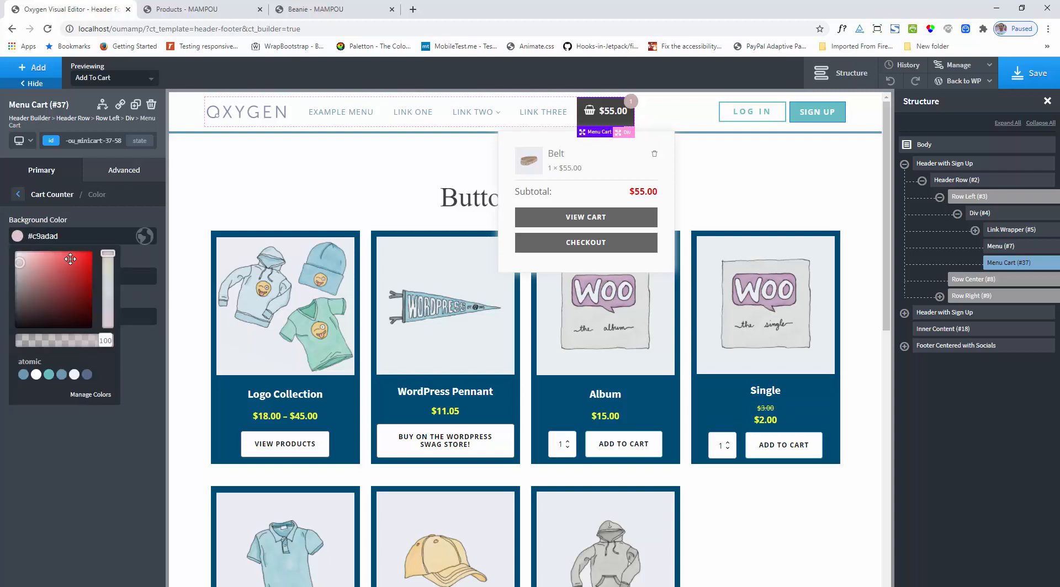
{"action": "left_click_drag", "start_coordinate": [70, 259], "coordinate": [94, 251]}
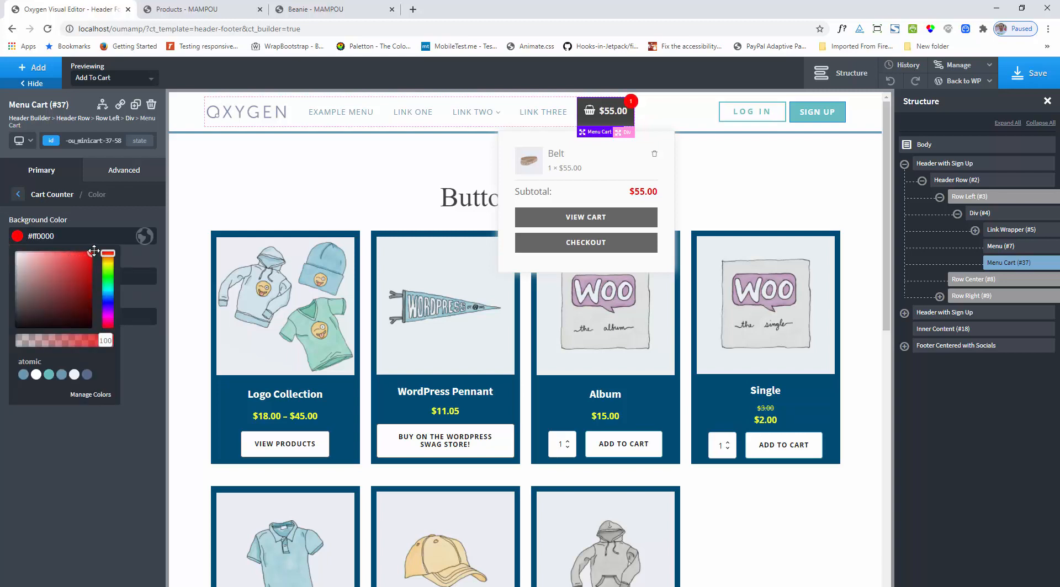
{"action": "left_click", "coordinate": [78, 463]}
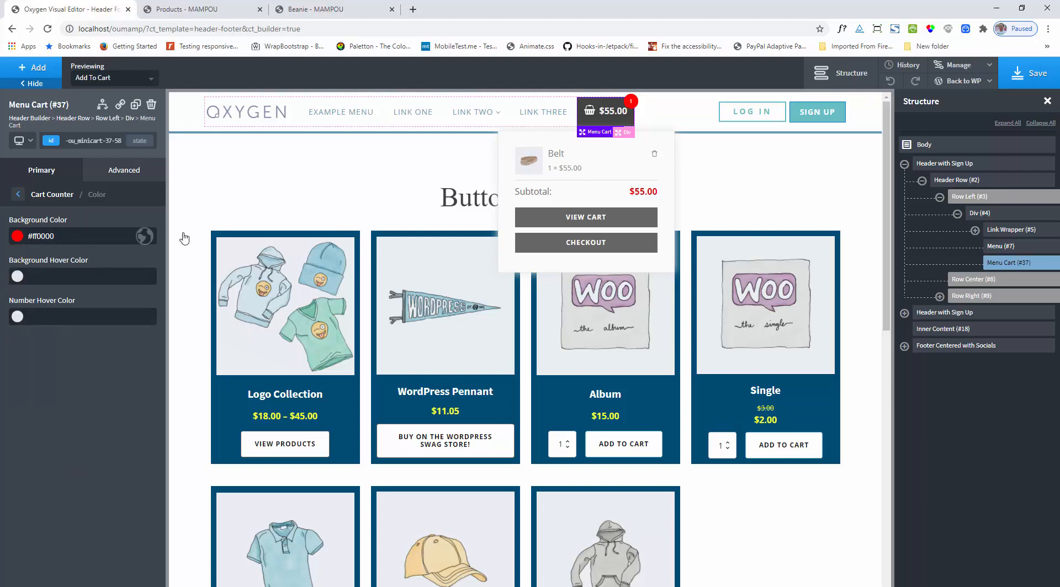
- Change the counter bubble's Right offset to shift the bubble slightly further out past the cart button's edge
{"action": "left_click", "coordinate": [53, 196]}
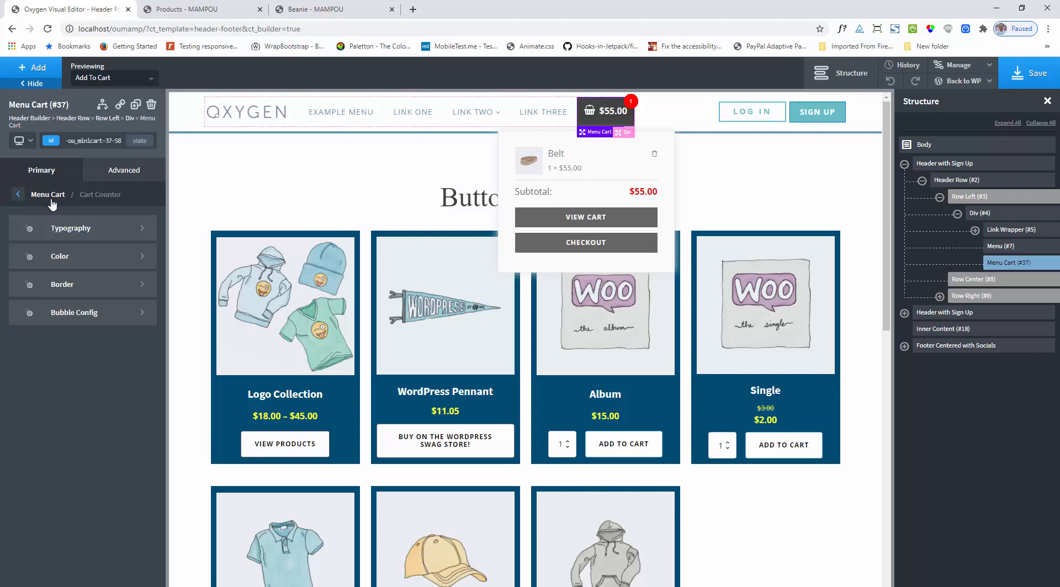
{"action": "left_click", "coordinate": [63, 313]}
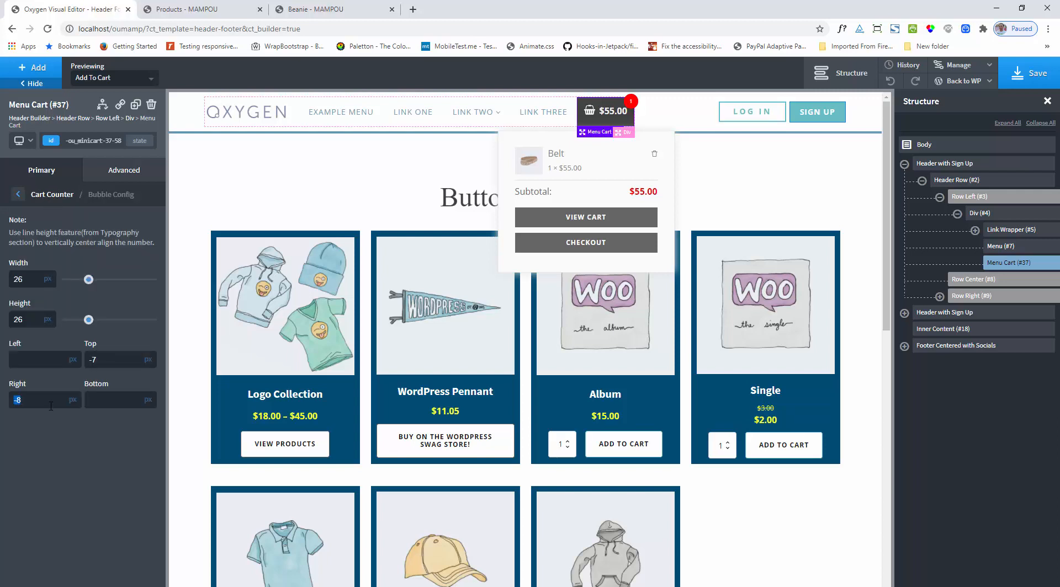
{"action": "key", "text": "BackSpace"}
{"action": "type", "text": "3"}
{"action": "left_click", "coordinate": [60, 196]}
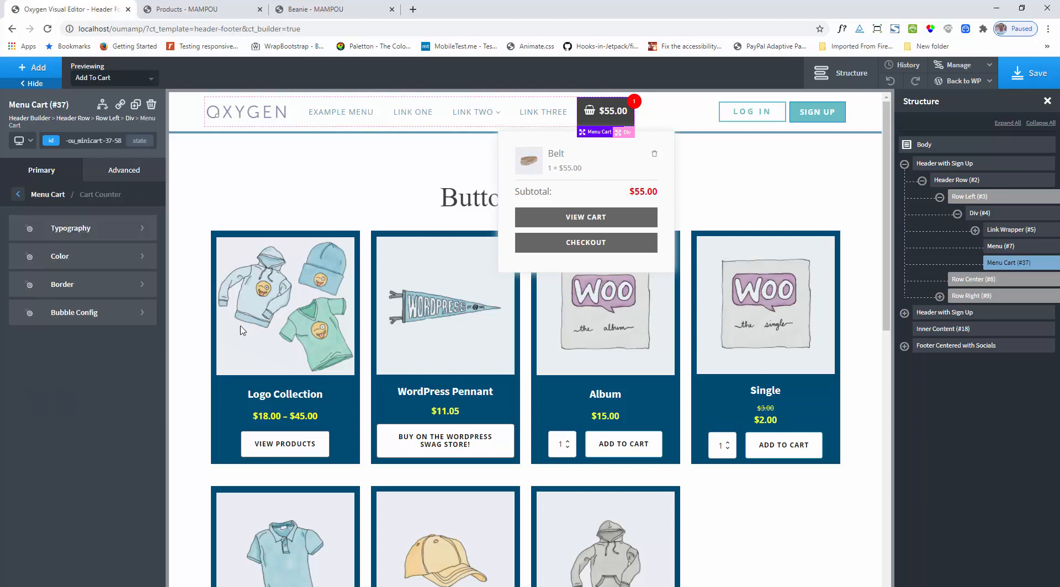
- Save the header template and switch to the shop page on the front end
{"action": "left_click", "coordinate": [48, 195]}
{"action": "left_click", "coordinate": [1045, 72]}
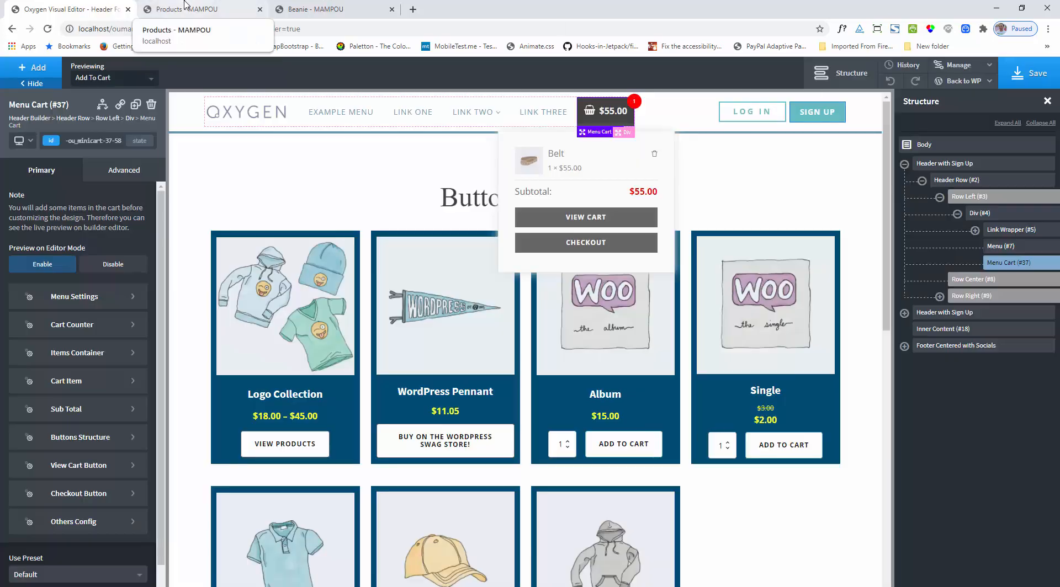
{"action": "left_click", "coordinate": [185, 7]}
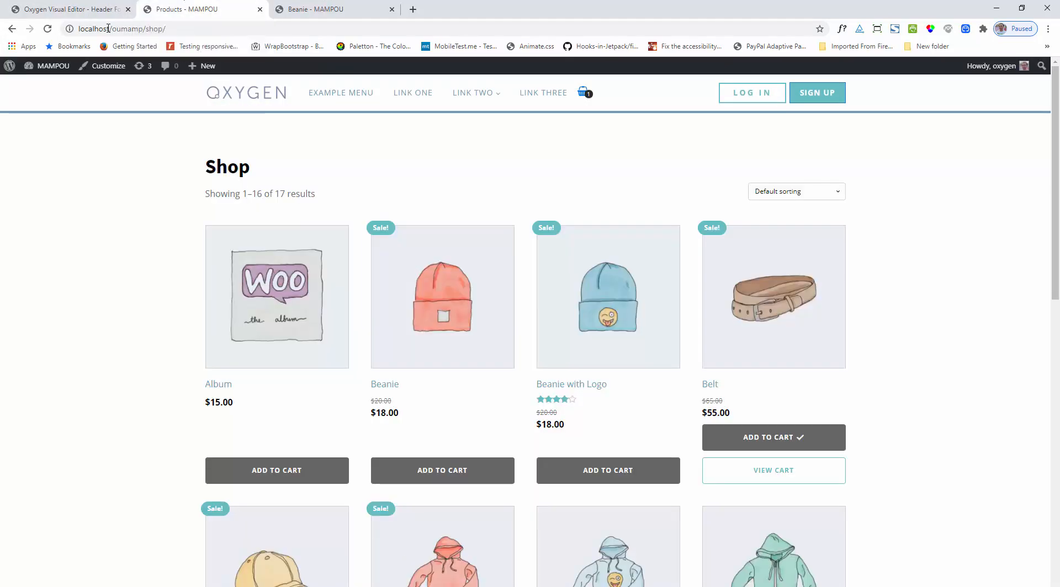
- Reload the shop page to preview the menu cart dropdown, and open the Items Container position settings in the header editor
{"action": "left_click", "coordinate": [47, 29]}
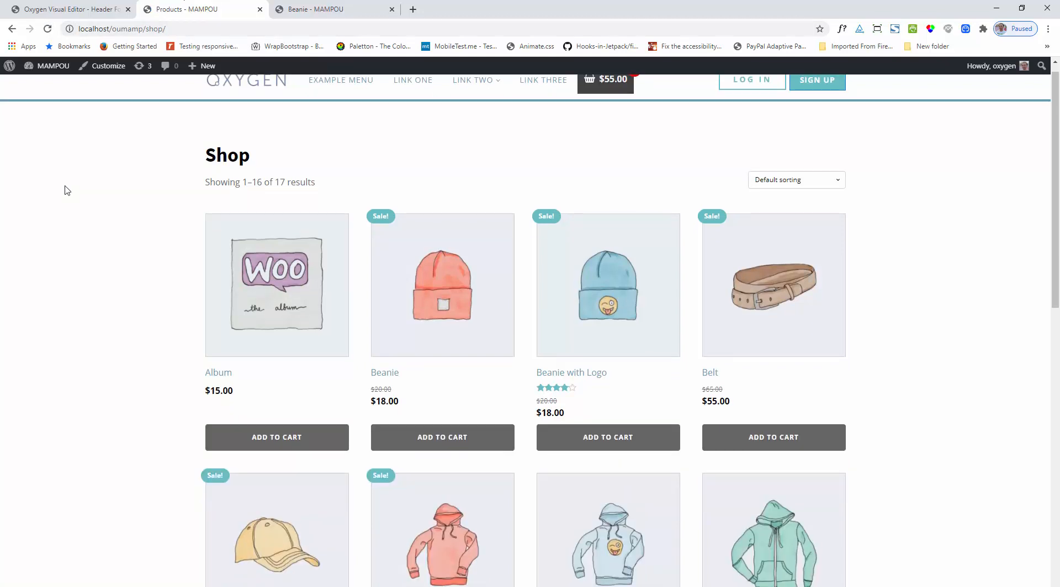
{"action": "mouse_move", "coordinate": [610, 93]}
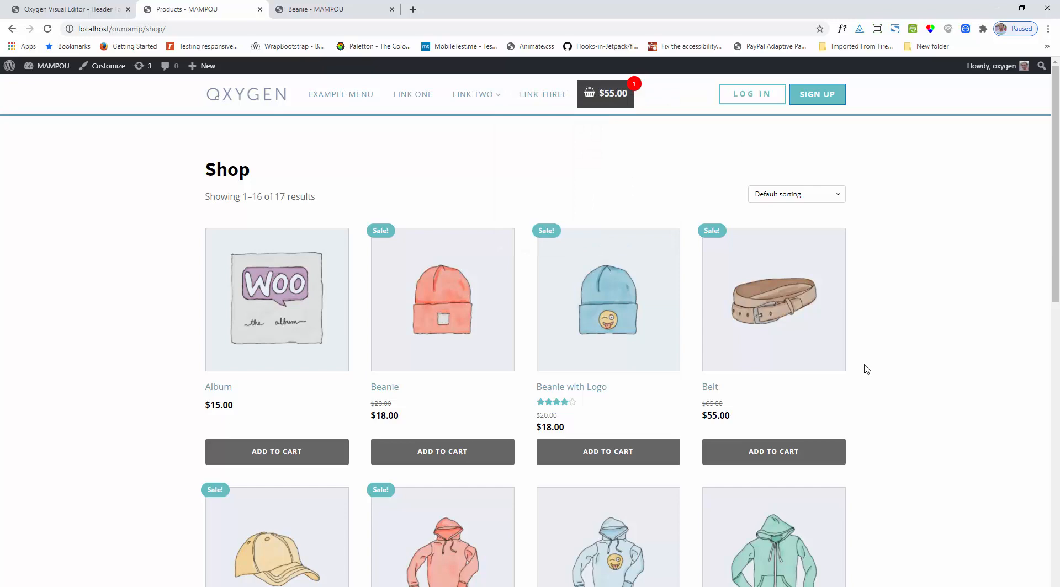
{"action": "left_click", "coordinate": [45, 8]}
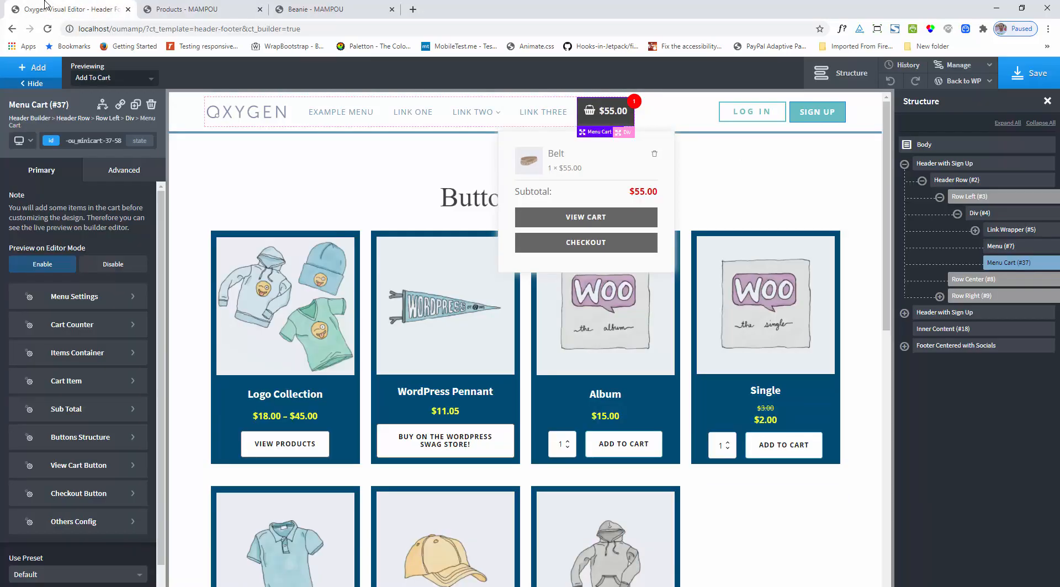
{"action": "left_click", "coordinate": [72, 354]}
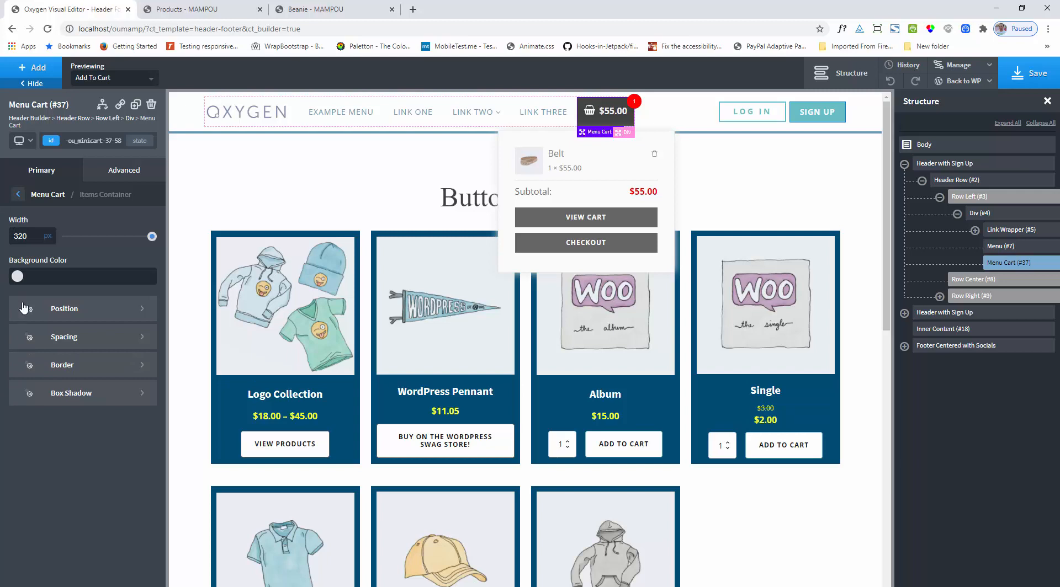
{"action": "left_click", "coordinate": [76, 313]}
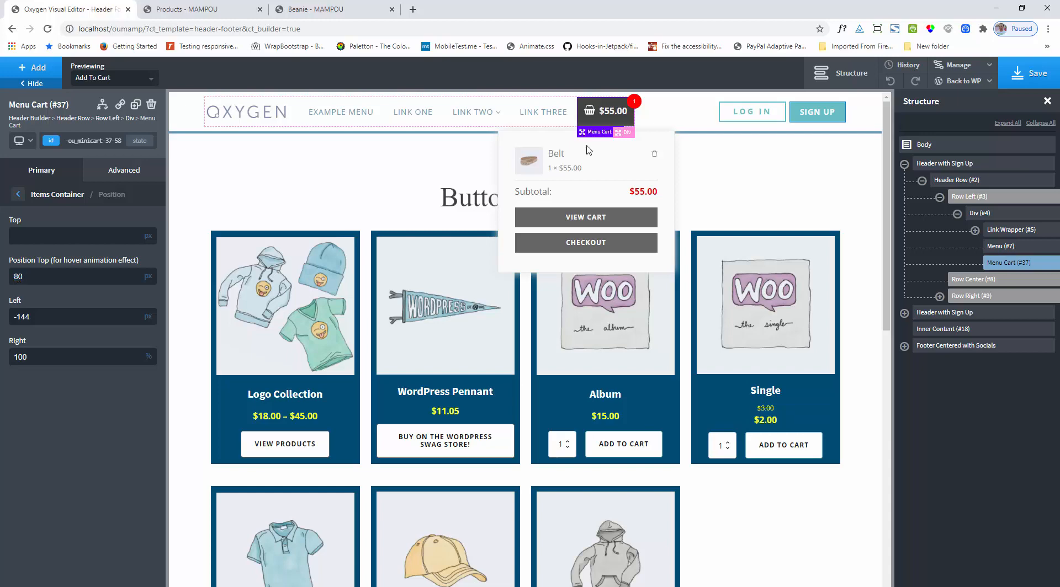
- Save the header template and reload the shop page to check how the cart dropdown opens
{"action": "left_click", "coordinate": [1036, 74]}
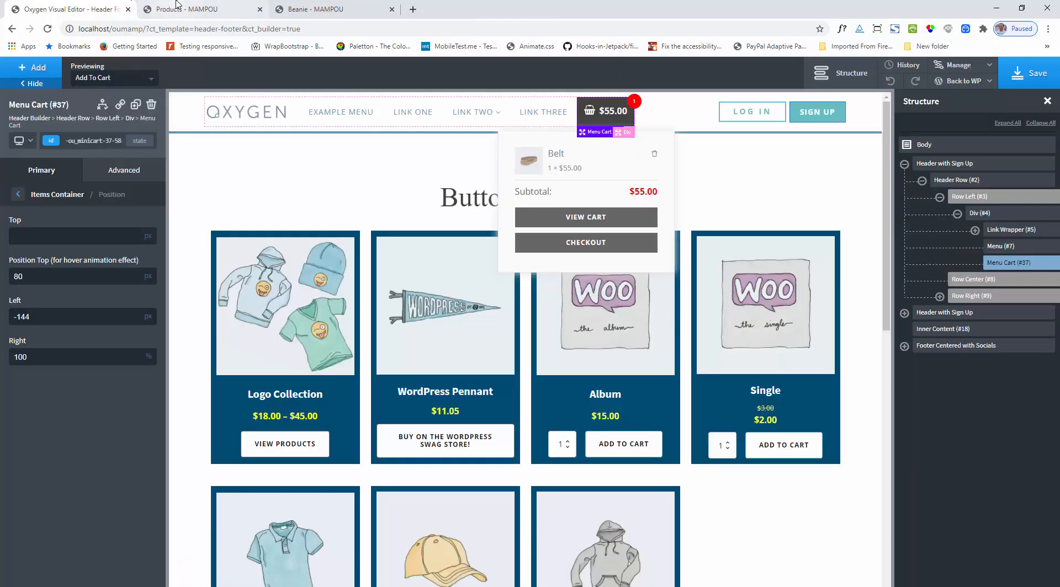
{"action": "left_click", "coordinate": [176, 7]}
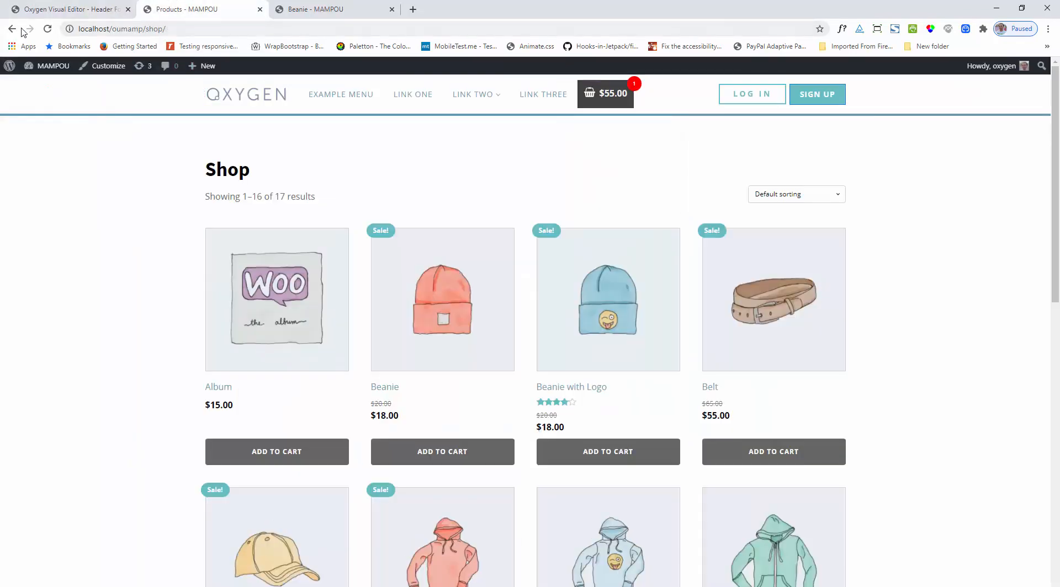
{"action": "left_click", "coordinate": [48, 29]}
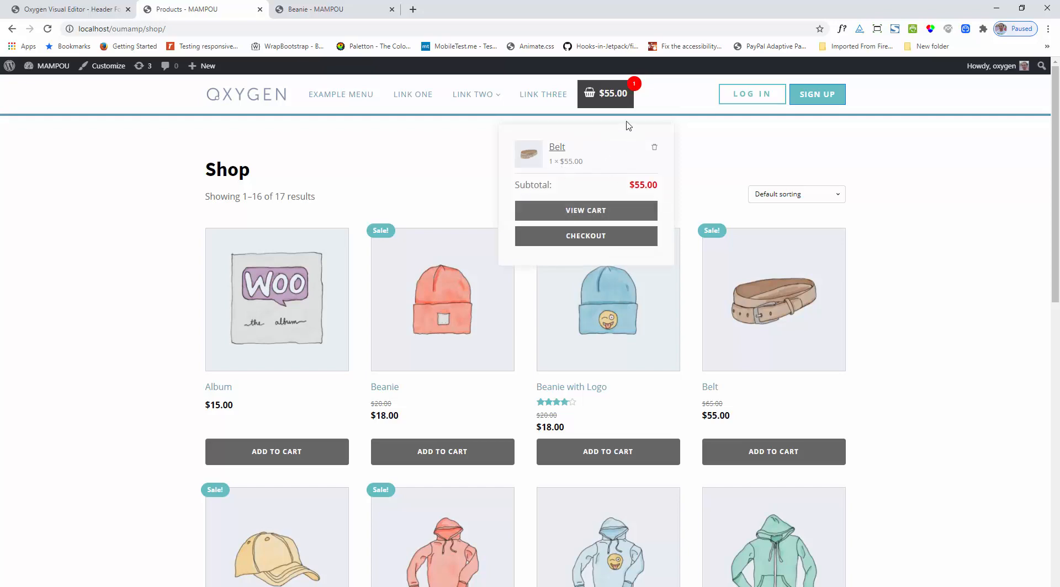
- Set the items container's Position Top for the hover animation to 50 px, save, and check the dropdown on the shop page
{"action": "left_click", "coordinate": [114, 6]}
{"action": "double_click", "coordinate": [32, 279]}
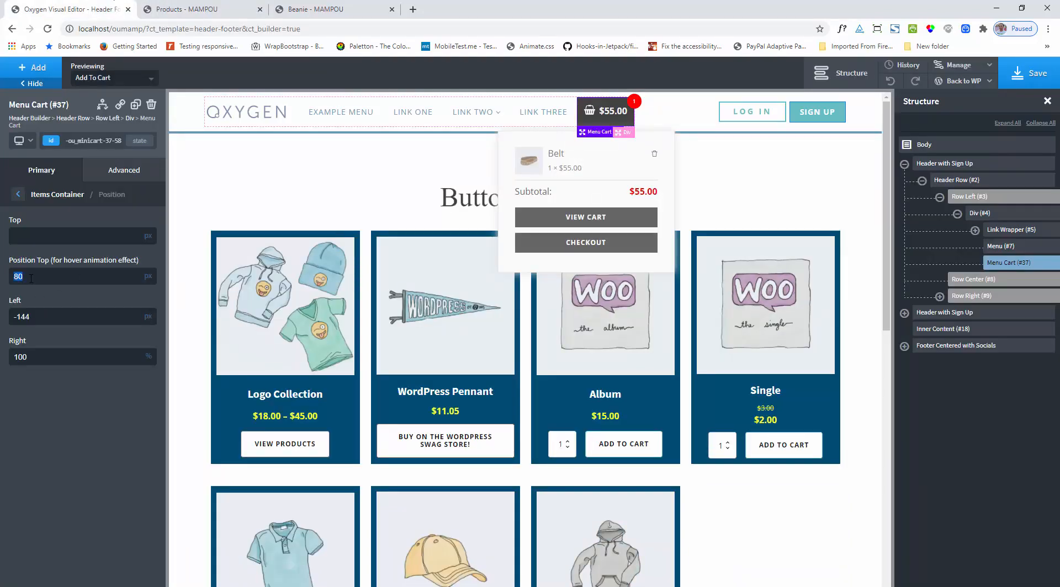
{"action": "type", "text": "6"}
{"action": "left_click", "coordinate": [1010, 67]}
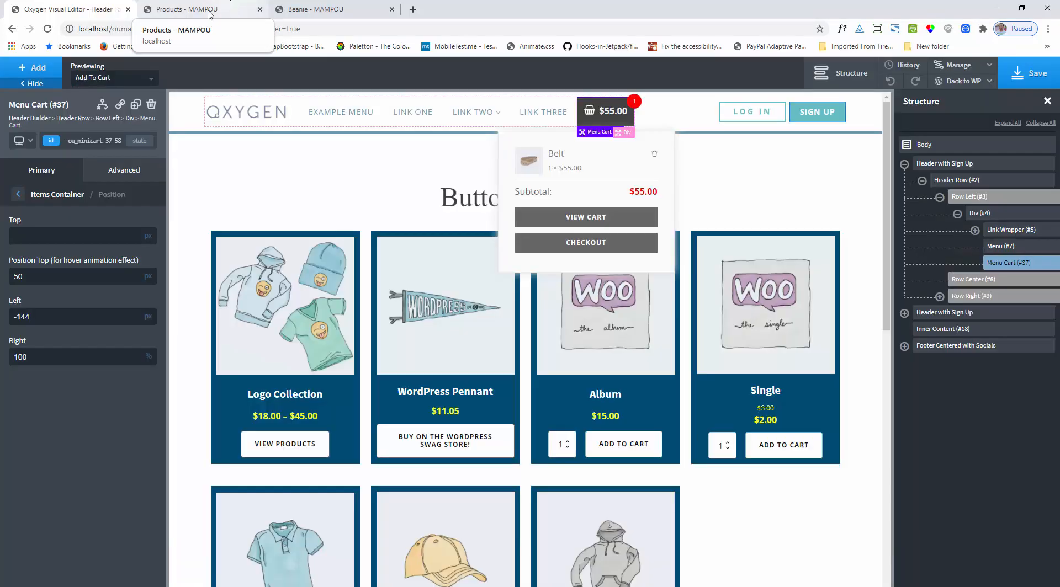
{"action": "left_click", "coordinate": [231, 7]}
{"action": "left_click", "coordinate": [48, 29]}
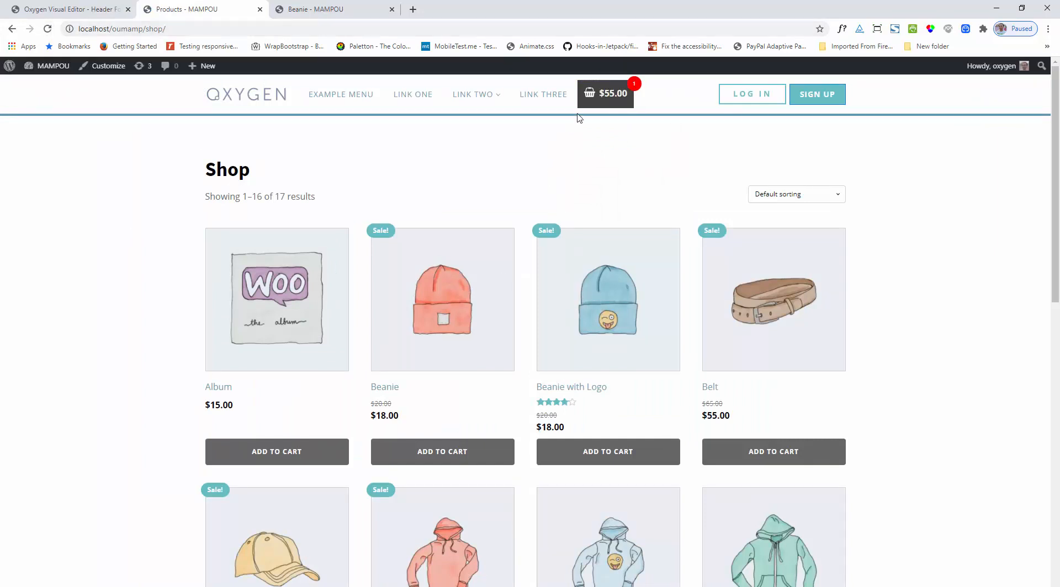
{"action": "mouse_move", "coordinate": [593, 106]}
- Set the items container's Position Top for the hover animation to 60 px, save, and reload the shop page
{"action": "left_click", "coordinate": [65, 6]}
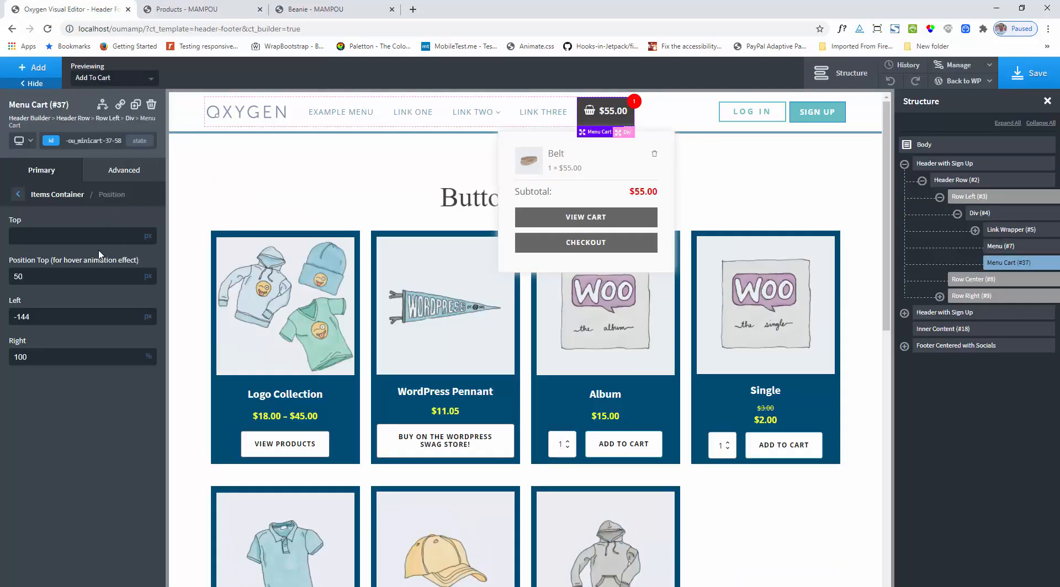
{"action": "double_click", "coordinate": [30, 276]}
{"action": "type", "text": "6"}
{"action": "left_click", "coordinate": [1029, 73]}
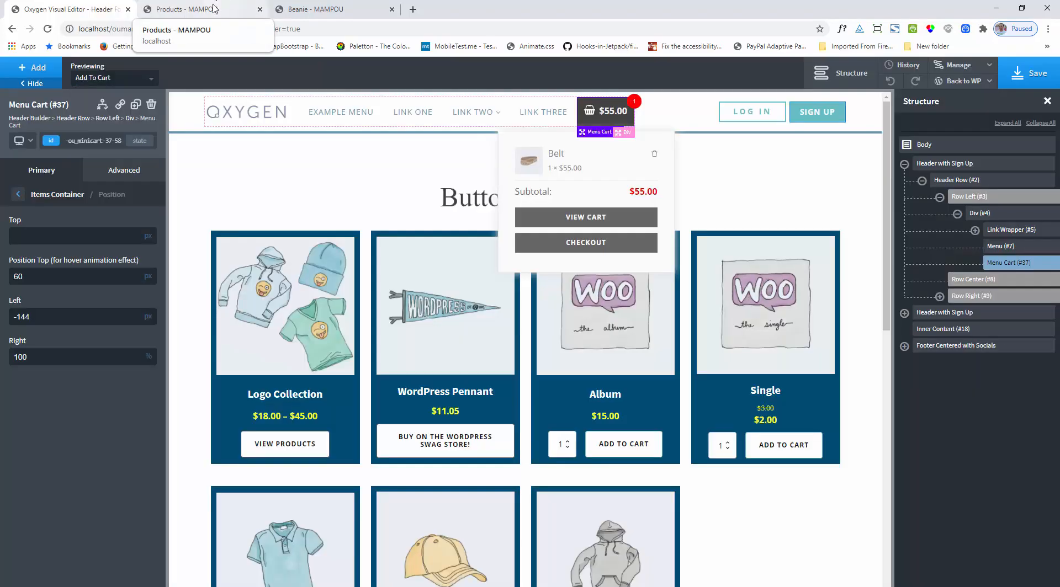
{"action": "left_click", "coordinate": [214, 8]}
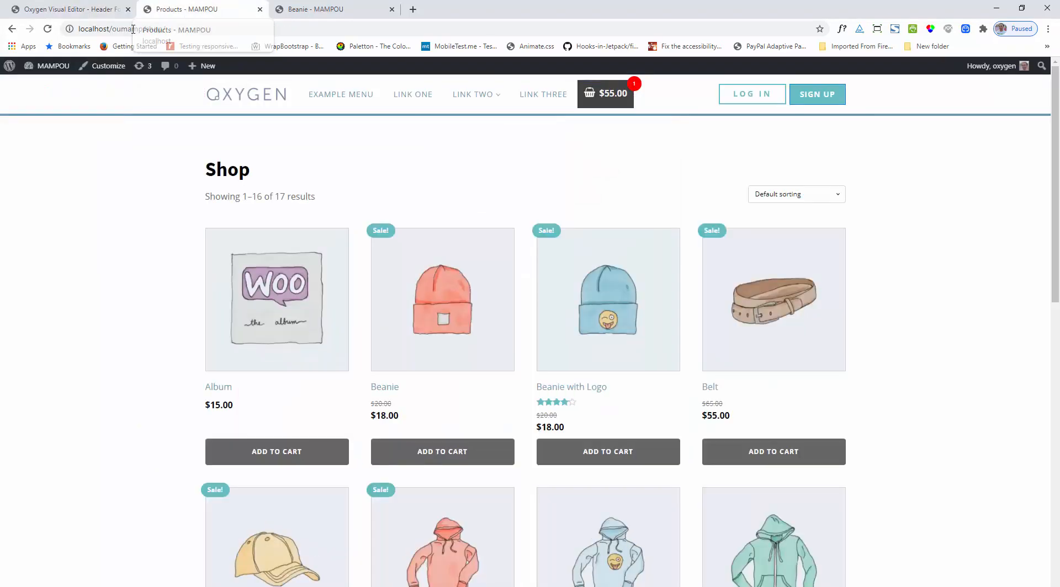
{"action": "left_click", "coordinate": [49, 29]}
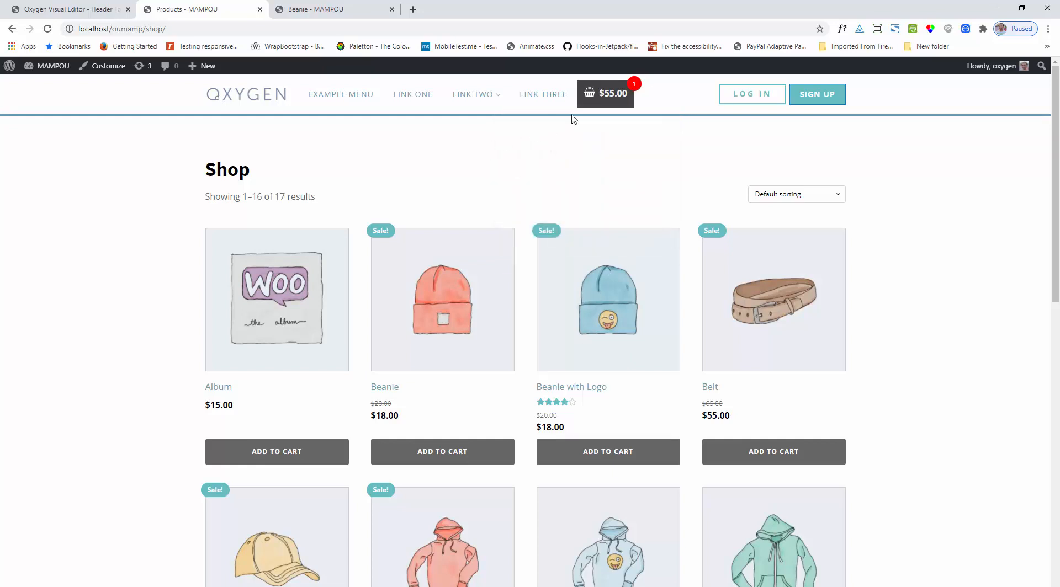
- Set the items container's Top position to 90 px, save, and check the dropdown on the reloaded shop page
{"action": "left_click", "coordinate": [28, 5]}
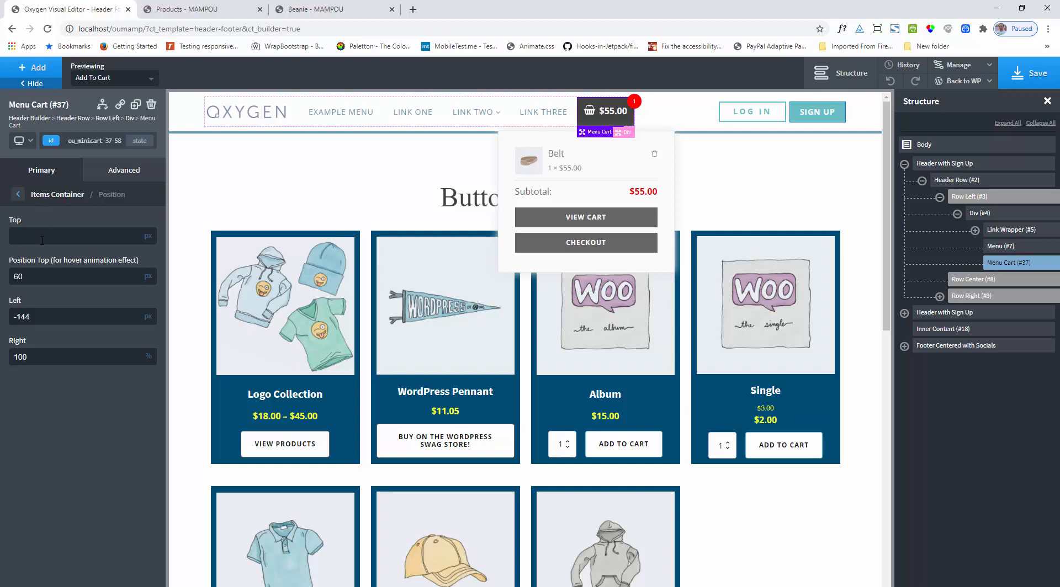
{"action": "type", "text": "90"}
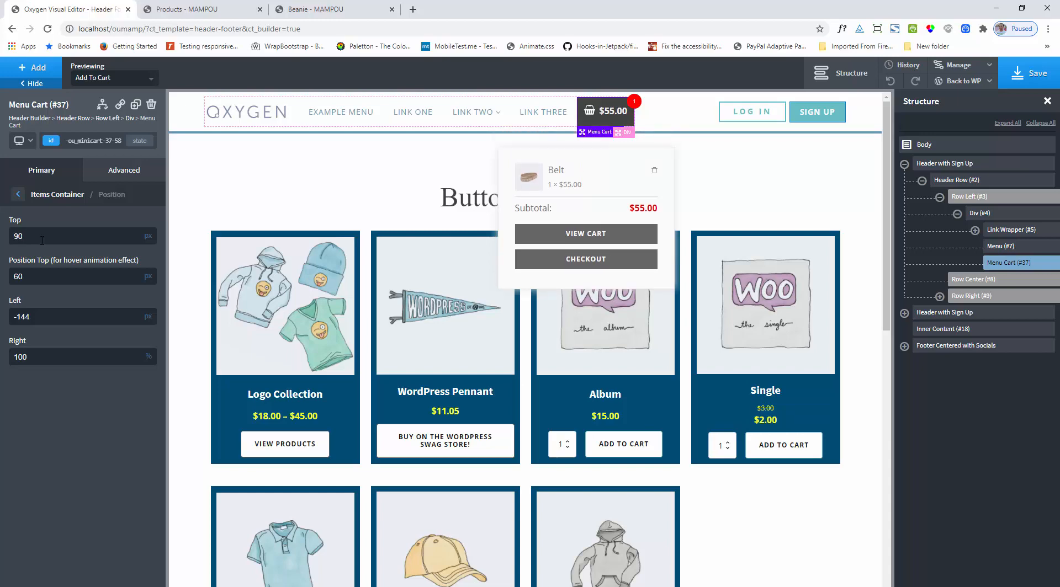
{"action": "left_click", "coordinate": [1037, 70]}
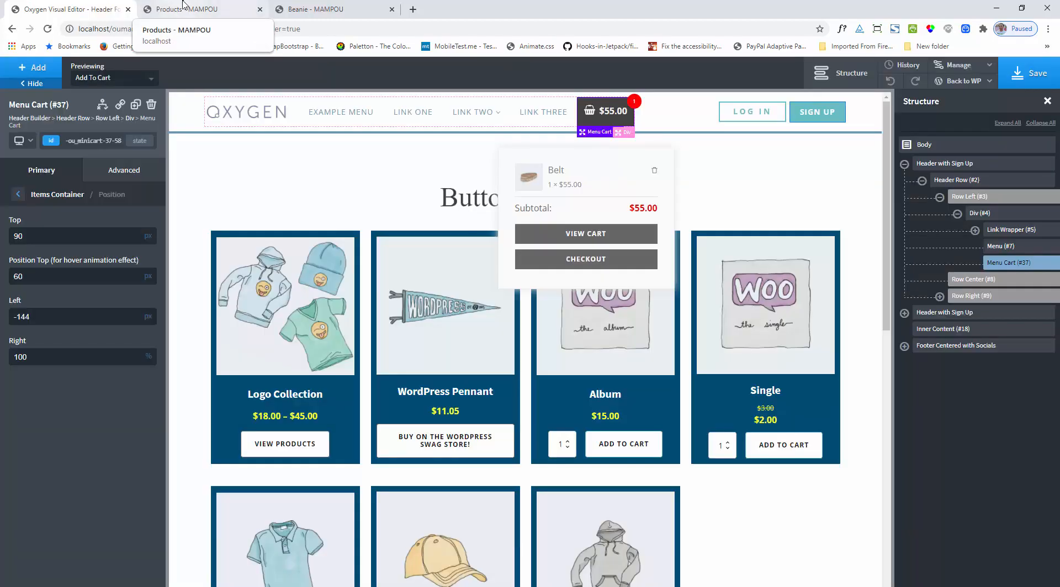
{"action": "left_click", "coordinate": [185, 8]}
{"action": "left_click", "coordinate": [48, 29]}
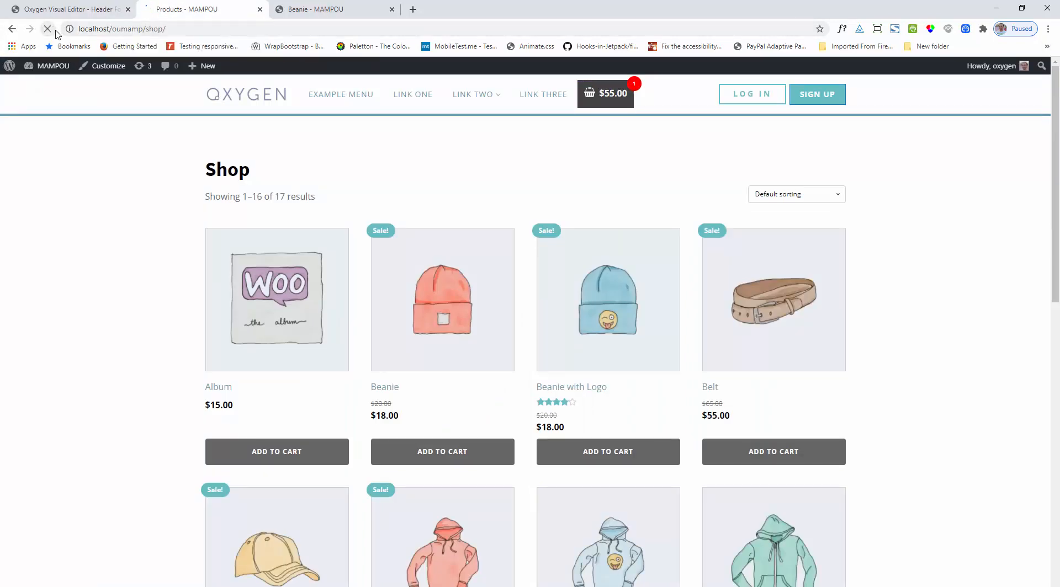
{"action": "mouse_move", "coordinate": [628, 112]}
- Examine the items container's padding and box shadow settings in the header editor
{"action": "left_click", "coordinate": [99, 6]}
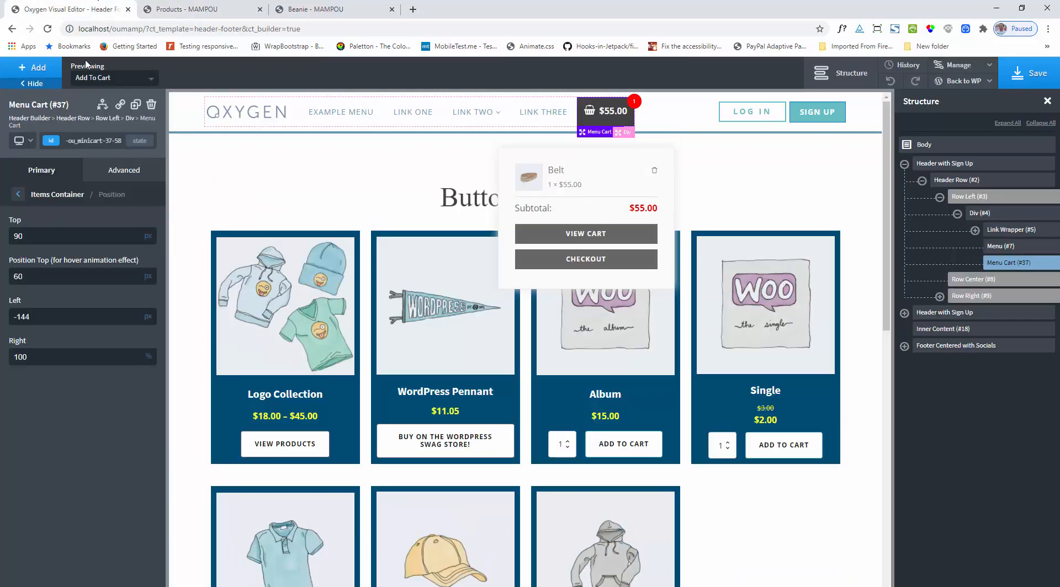
{"action": "left_click", "coordinate": [52, 197]}
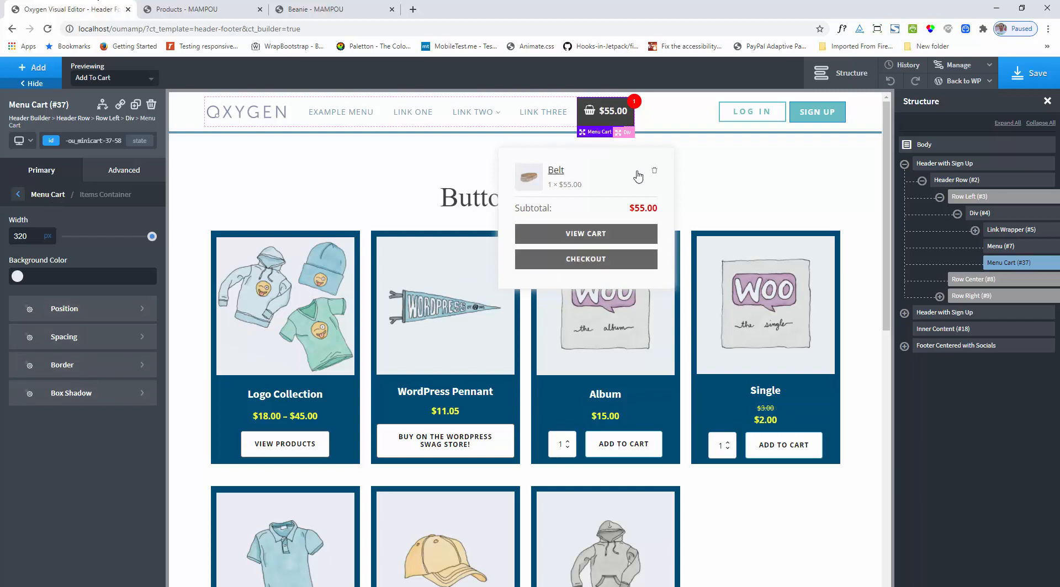
{"action": "left_click", "coordinate": [82, 338]}
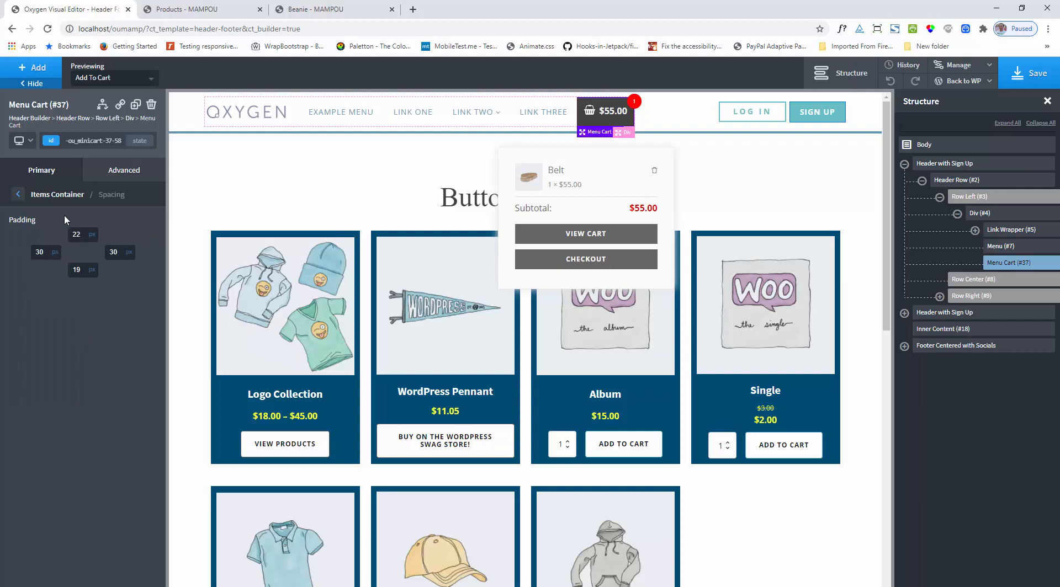
{"action": "left_click", "coordinate": [57, 195]}
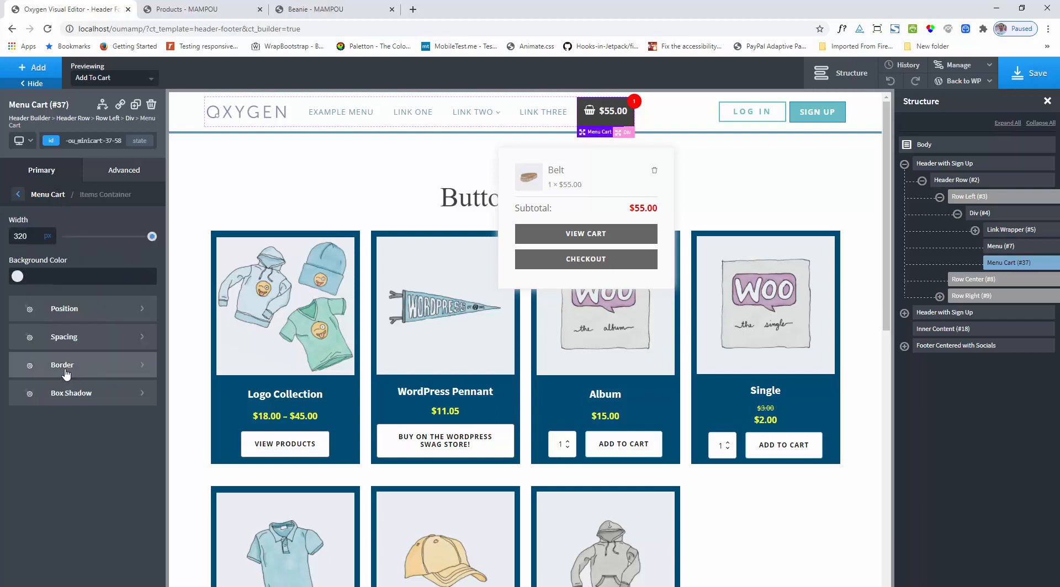
{"action": "left_click", "coordinate": [81, 405]}
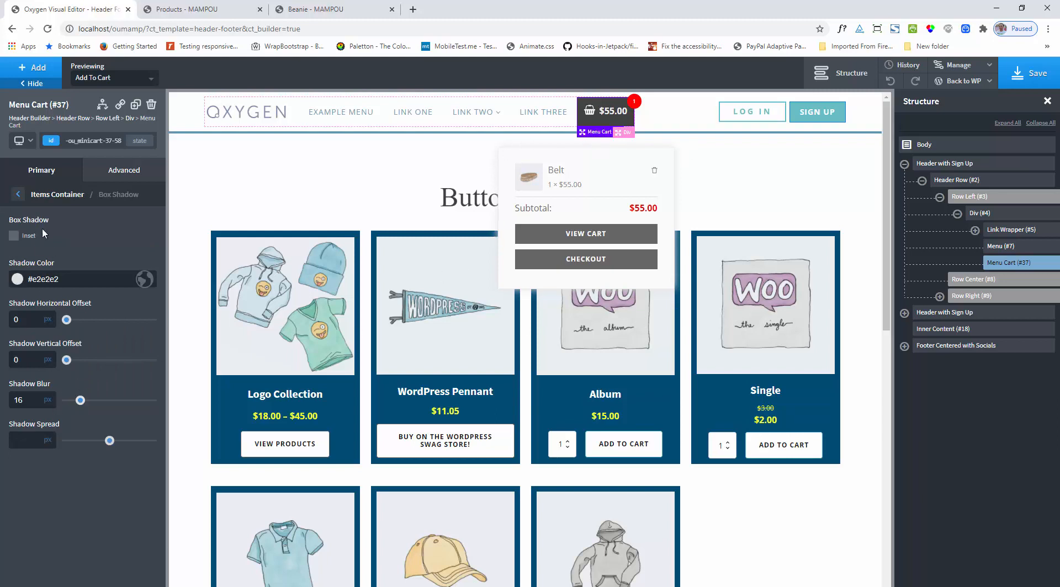
{"action": "left_click", "coordinate": [55, 199]}
{"action": "left_click", "coordinate": [54, 199]}
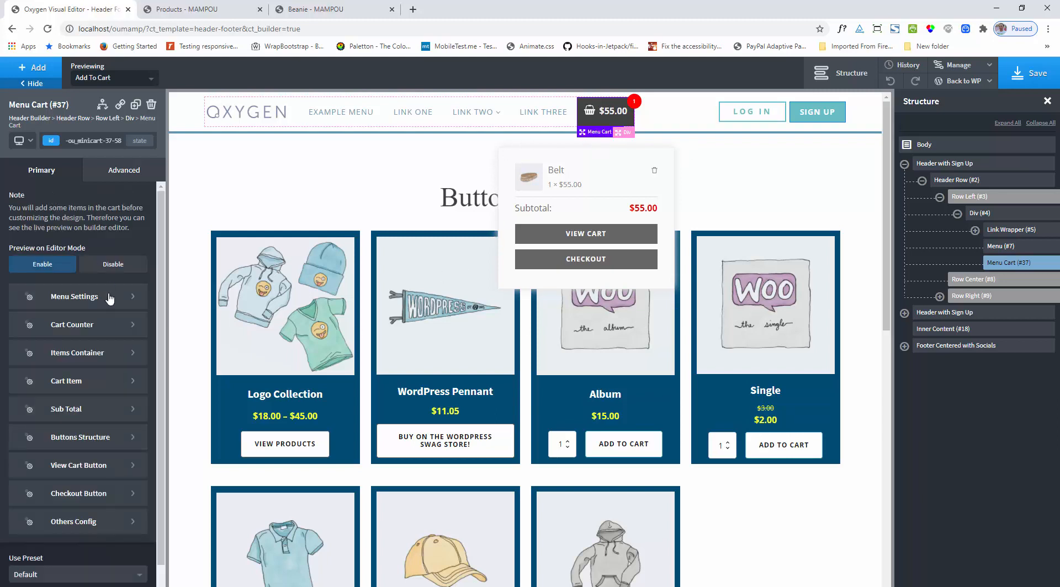
- Examine the Cart Item options of the menu cart, including the padding settings
{"action": "scroll", "coordinate": [113, 305], "scroll_direction": "down", "scroll_amount": 2}
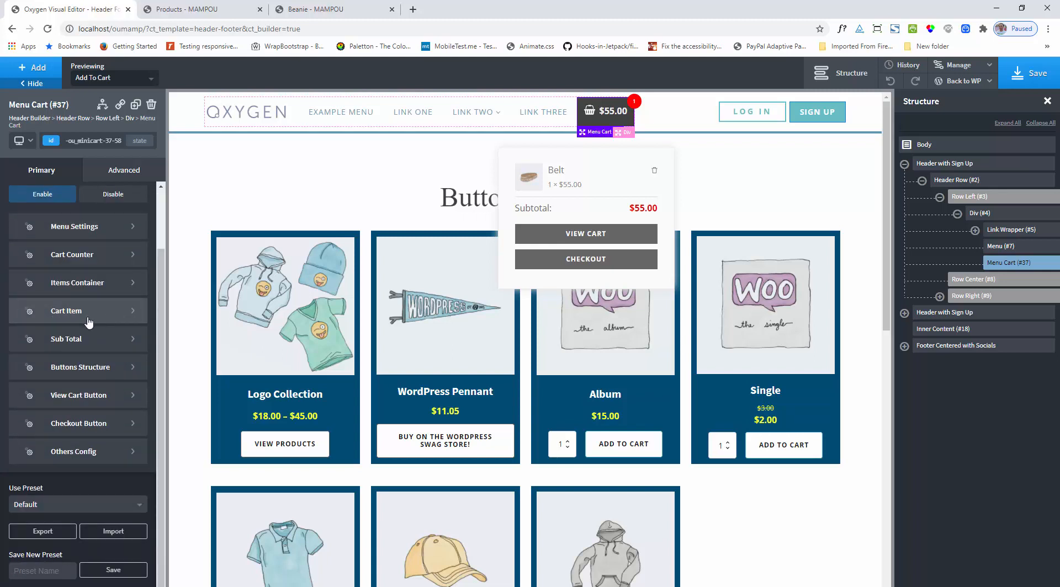
{"action": "left_click", "coordinate": [88, 322]}
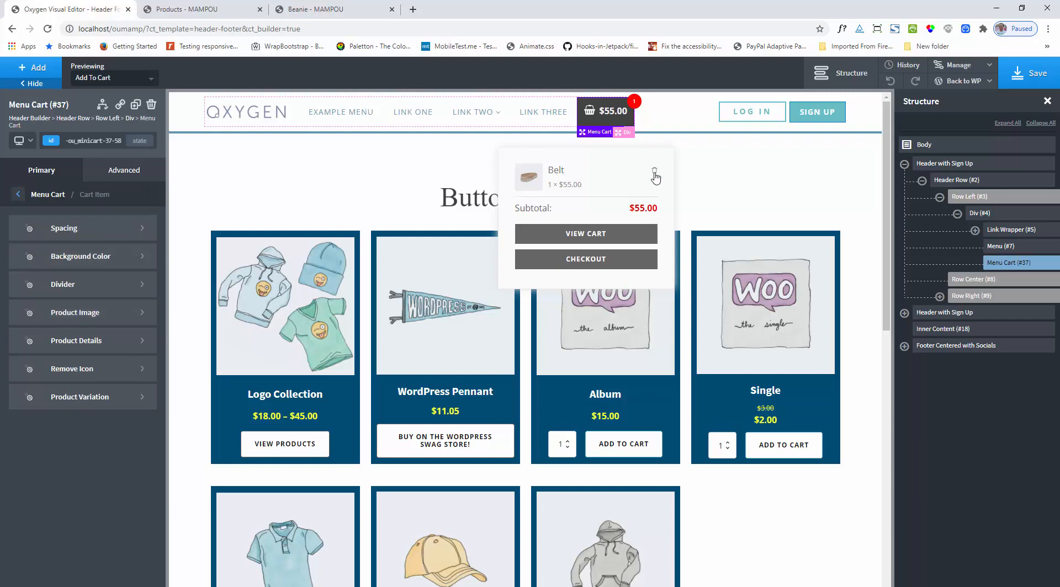
{"action": "left_click", "coordinate": [94, 235]}
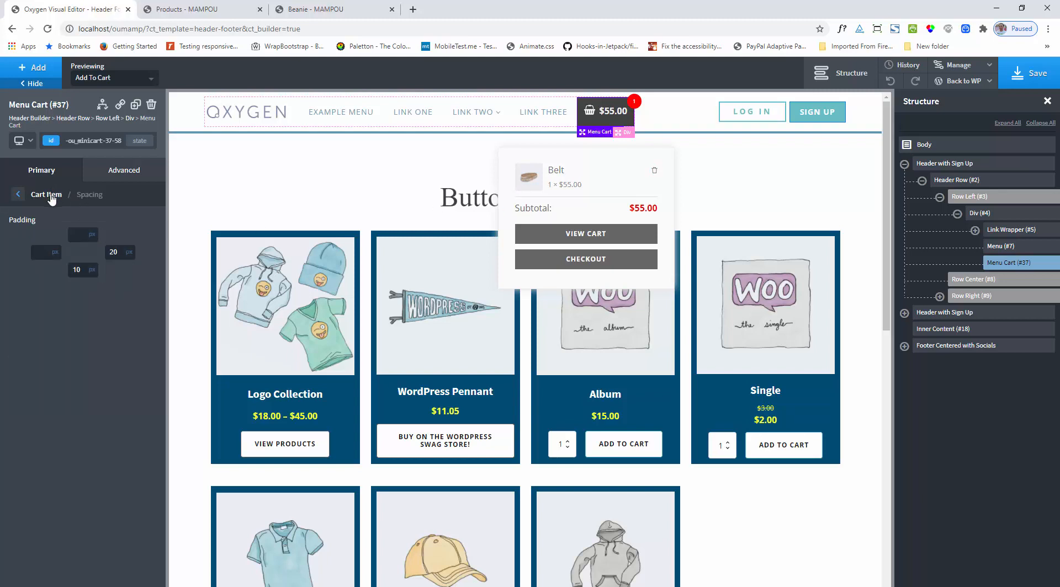
{"action": "left_click", "coordinate": [53, 196]}
- Add Beanie with Logo to the cart on the shop page and set the cart items' odd-row background color to #efefef
{"action": "left_click", "coordinate": [75, 259]}
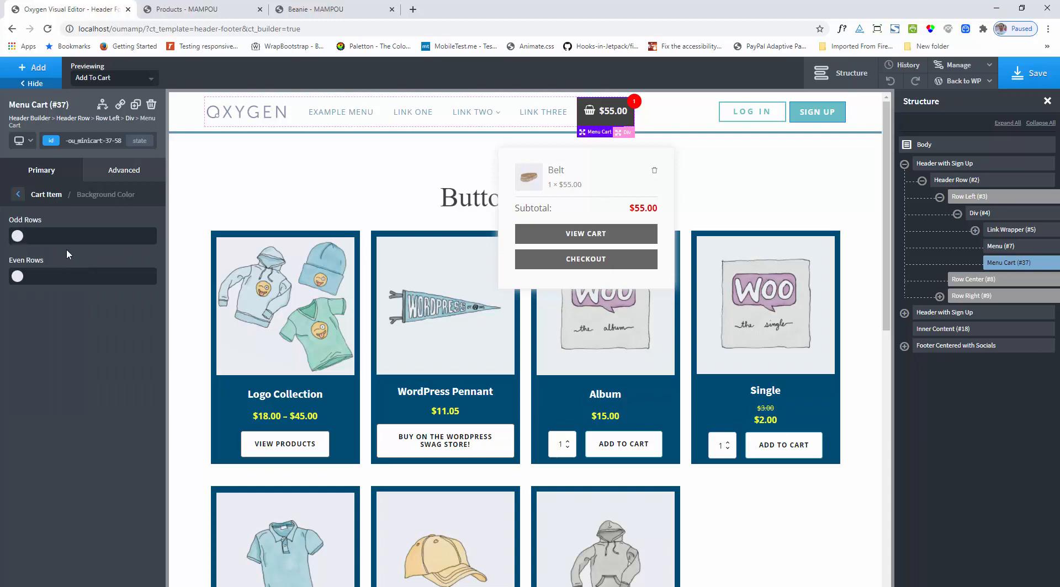
{"action": "left_click", "coordinate": [17, 236]}
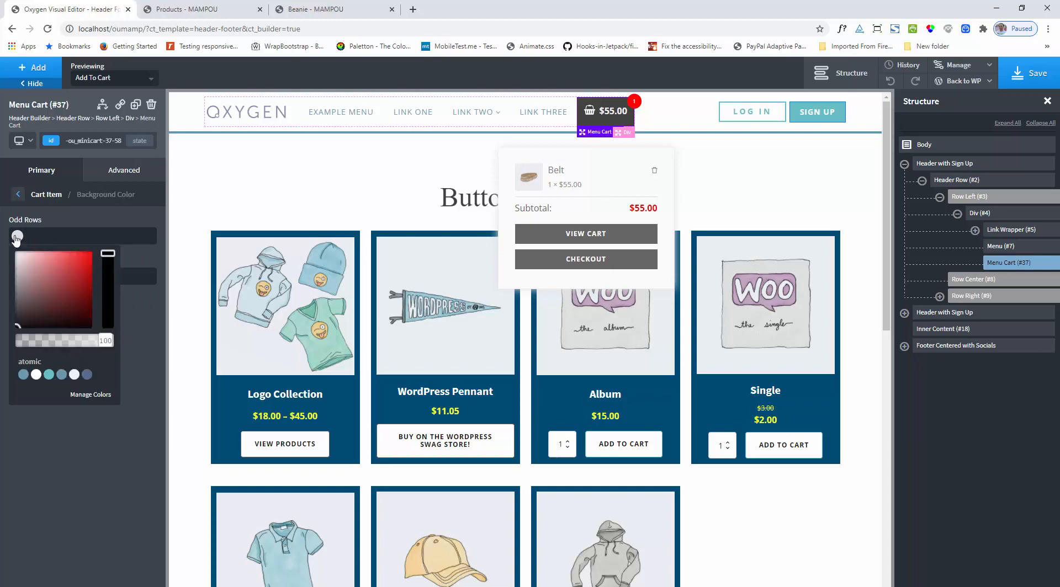
{"action": "left_click", "coordinate": [188, 9]}
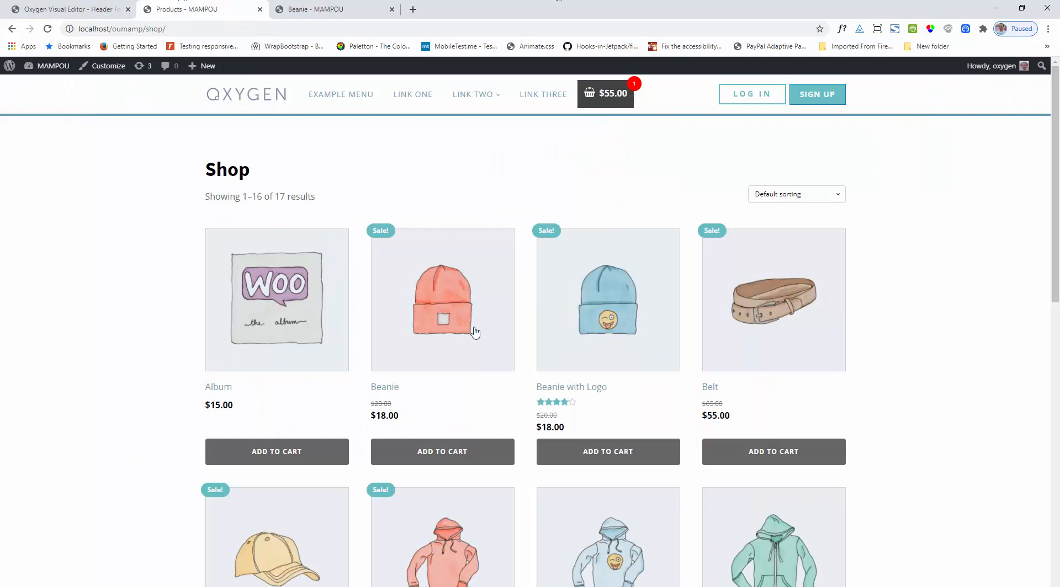
{"action": "left_click", "coordinate": [617, 462]}
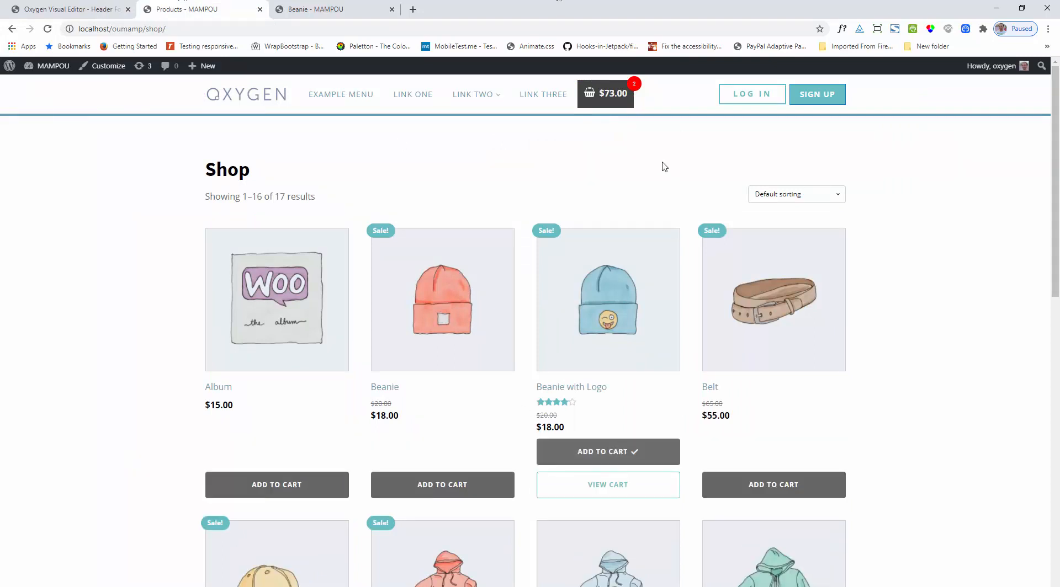
{"action": "left_click", "coordinate": [52, 8]}
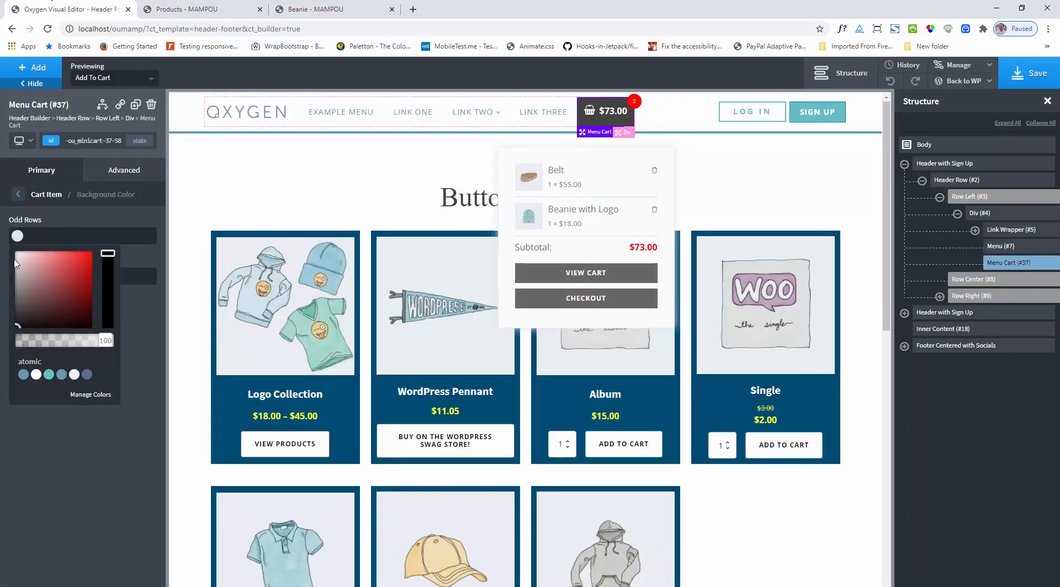
{"action": "left_click_drag", "start_coordinate": [20, 264], "coordinate": [5, 256]}
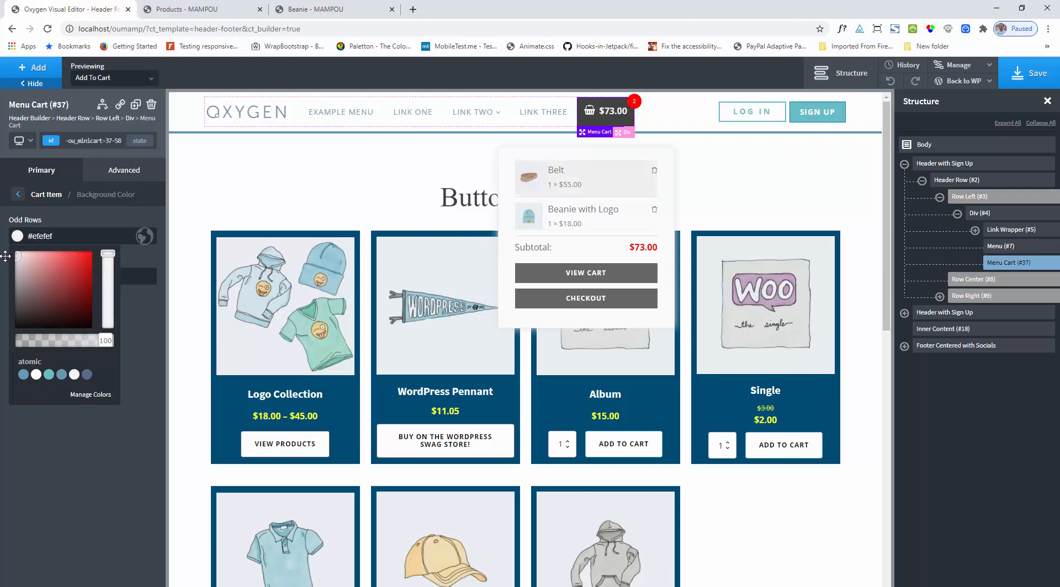
{"action": "left_click", "coordinate": [5, 257]}
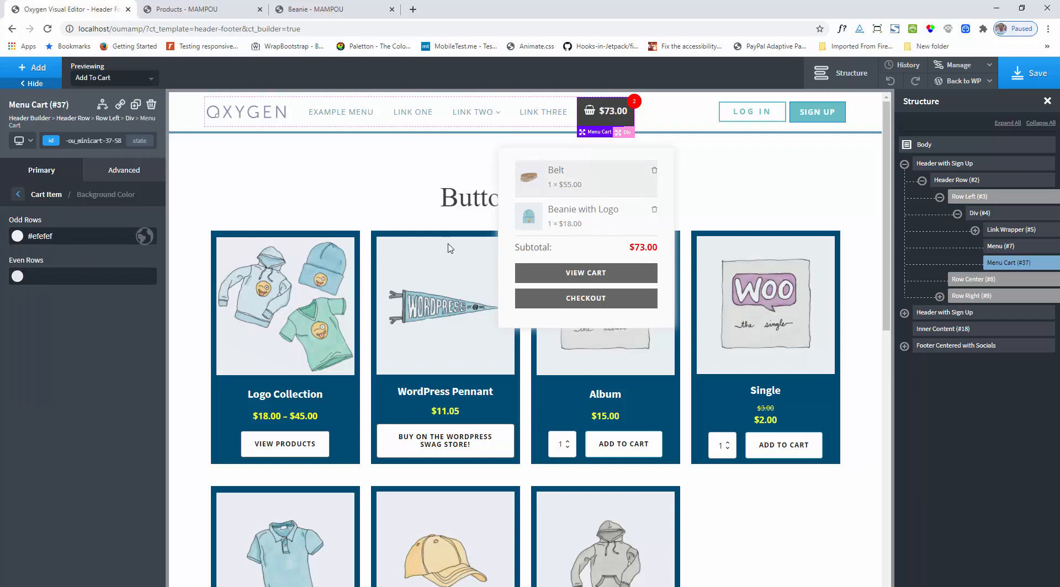
- Set the cart items' padding to 10 px on all four sides
{"action": "left_click", "coordinate": [46, 195]}
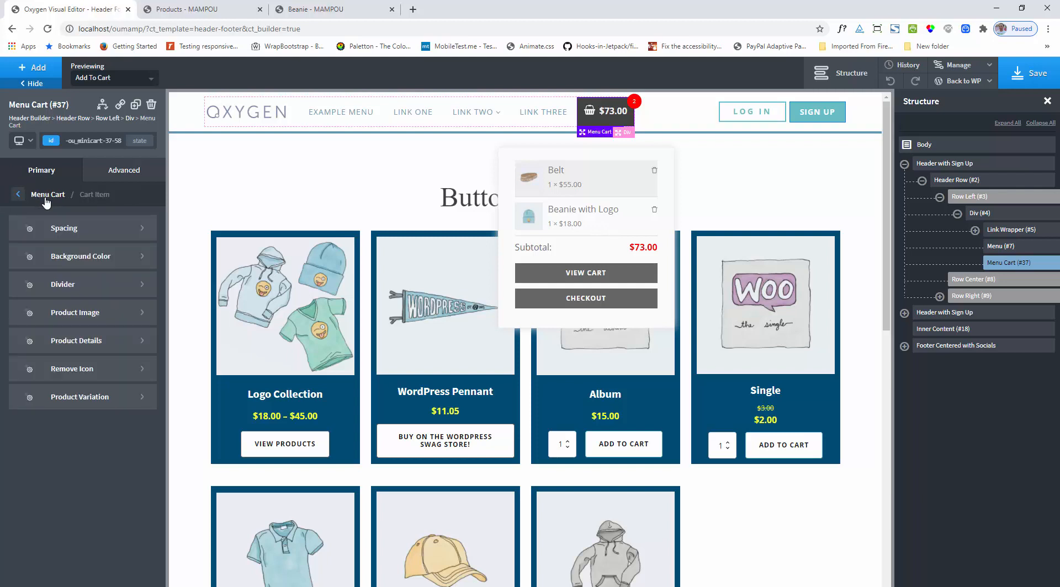
{"action": "left_click", "coordinate": [83, 228]}
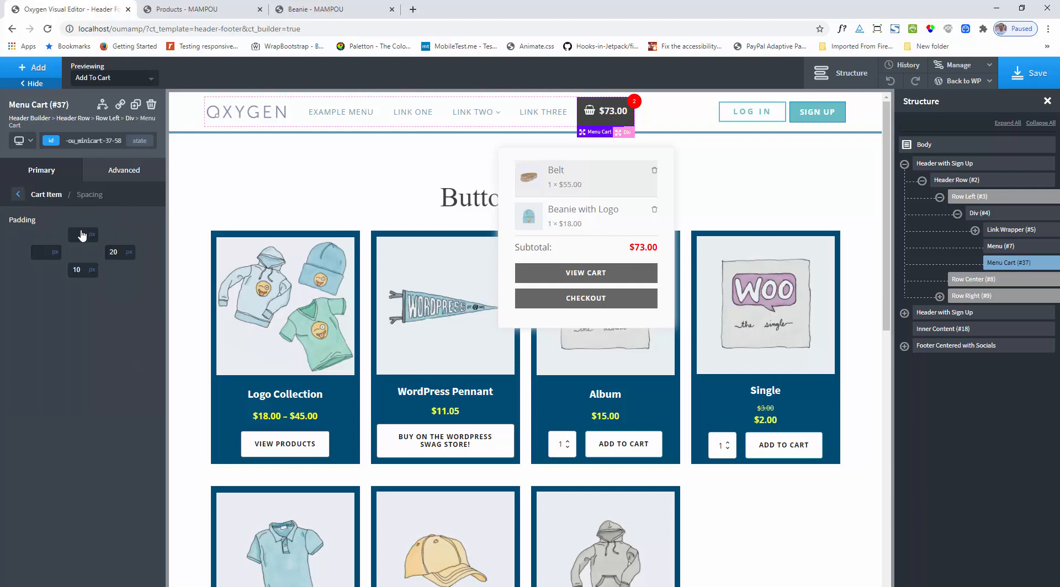
{"action": "left_click", "coordinate": [82, 233]}
{"action": "double_click", "coordinate": [121, 255]}
{"action": "left_click", "coordinate": [77, 286]}
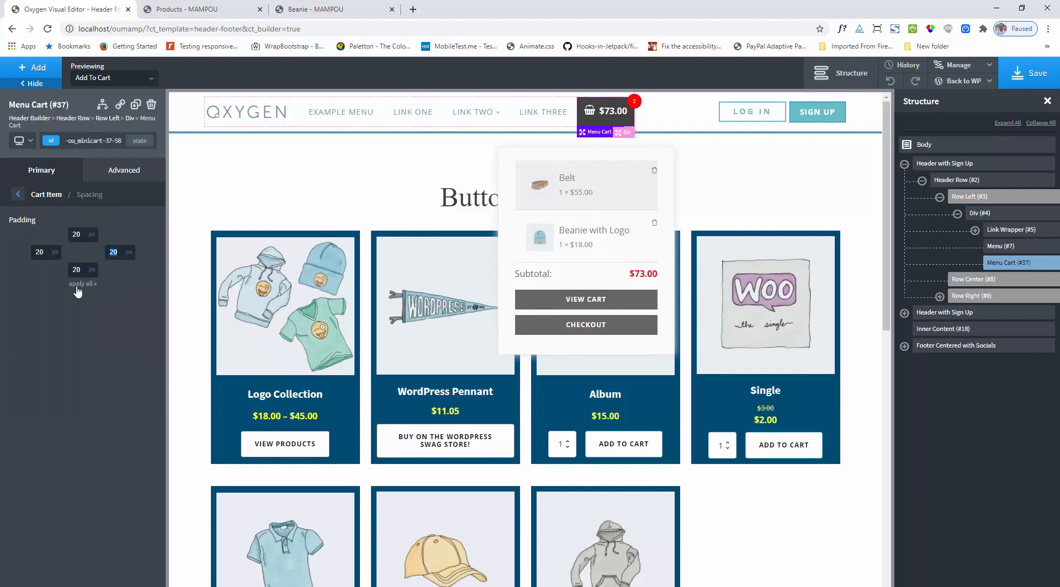
{"action": "double_click", "coordinate": [47, 254]}
{"action": "type", "text": "10"}
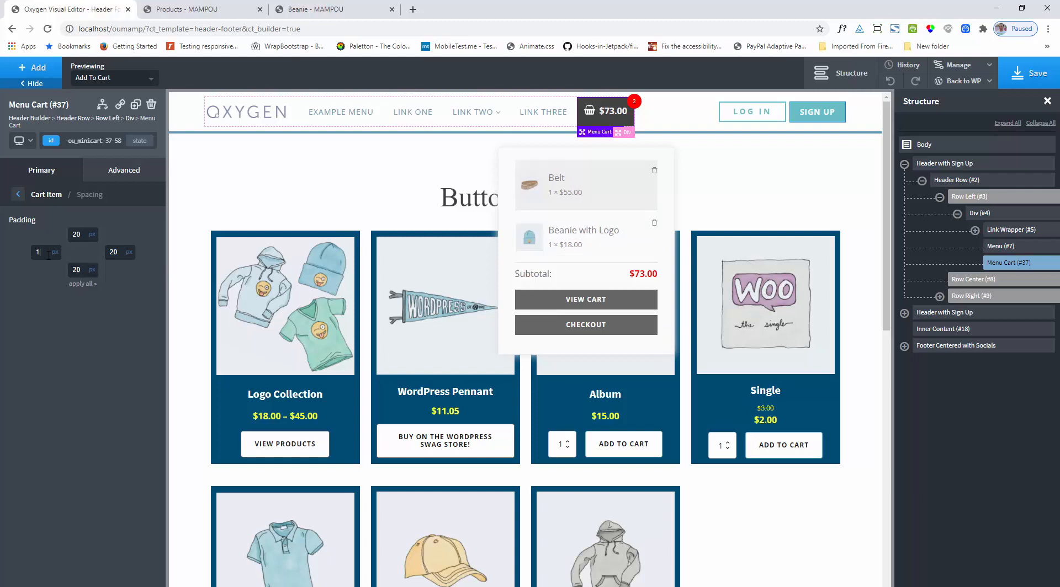
{"action": "left_click", "coordinate": [85, 285]}
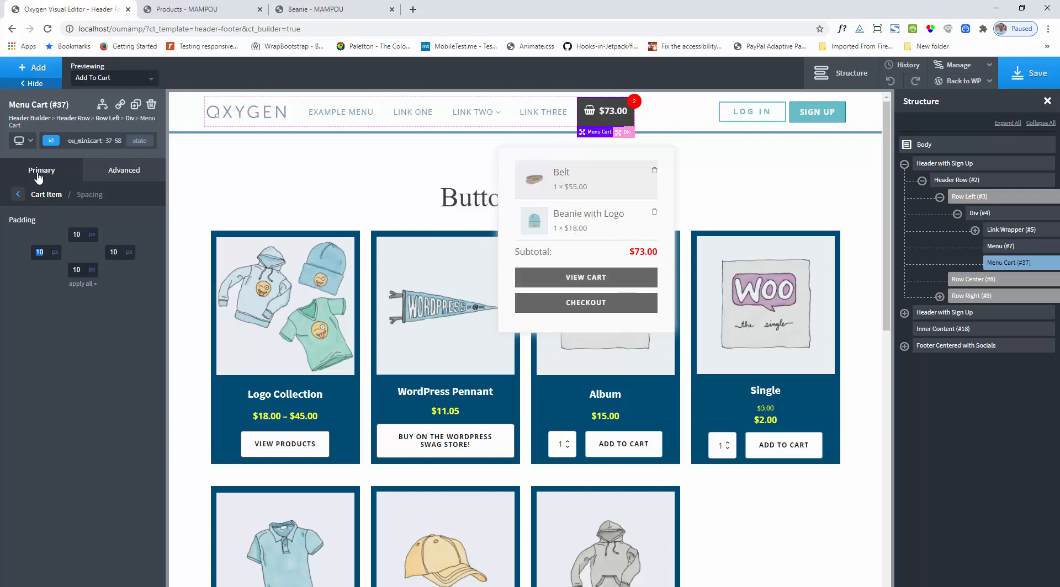
{"action": "left_click", "coordinate": [53, 199]}
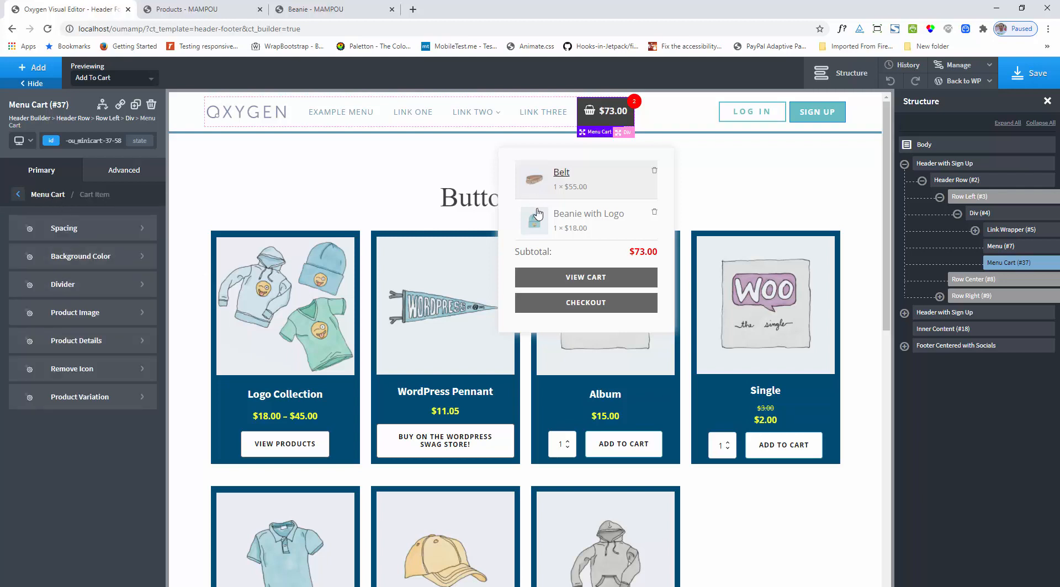
- Set the cart item divider's separator width to 2 px and its color to #eaeaea
{"action": "left_click", "coordinate": [62, 283]}
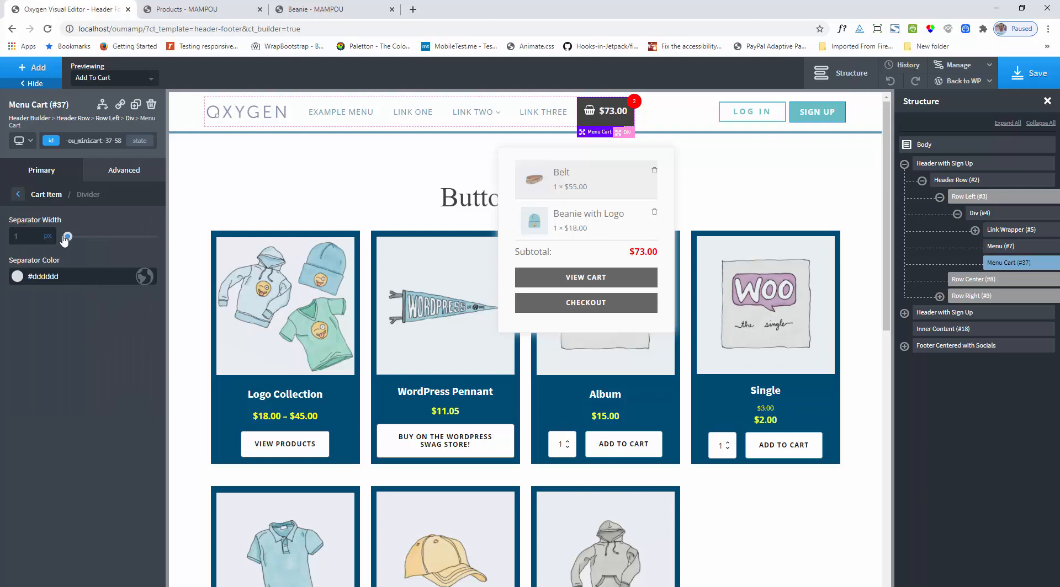
{"action": "left_click_drag", "start_coordinate": [67, 237], "coordinate": [61, 237]}
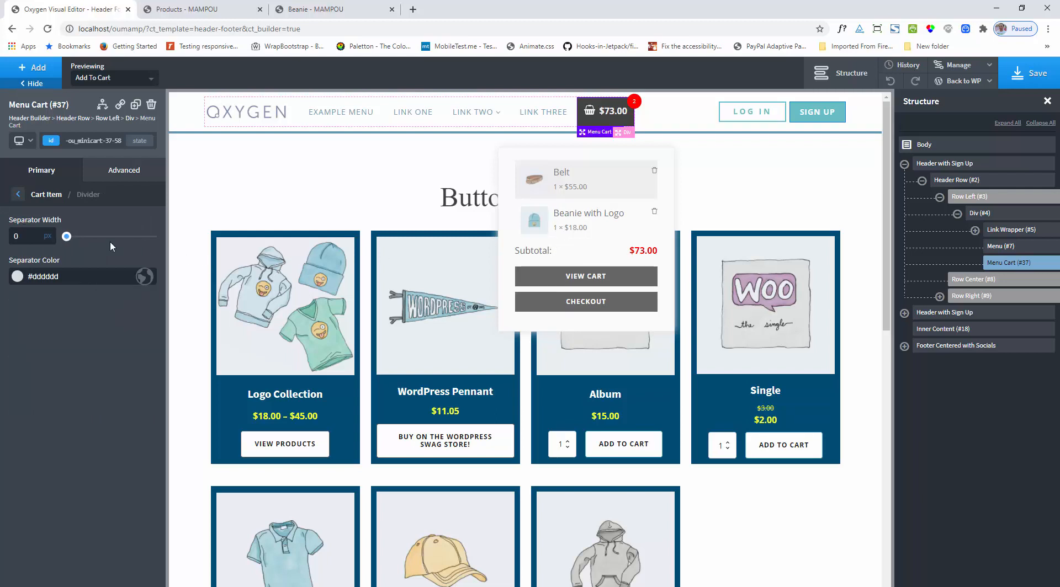
{"action": "left_click_drag", "start_coordinate": [66, 237], "coordinate": [68, 239]}
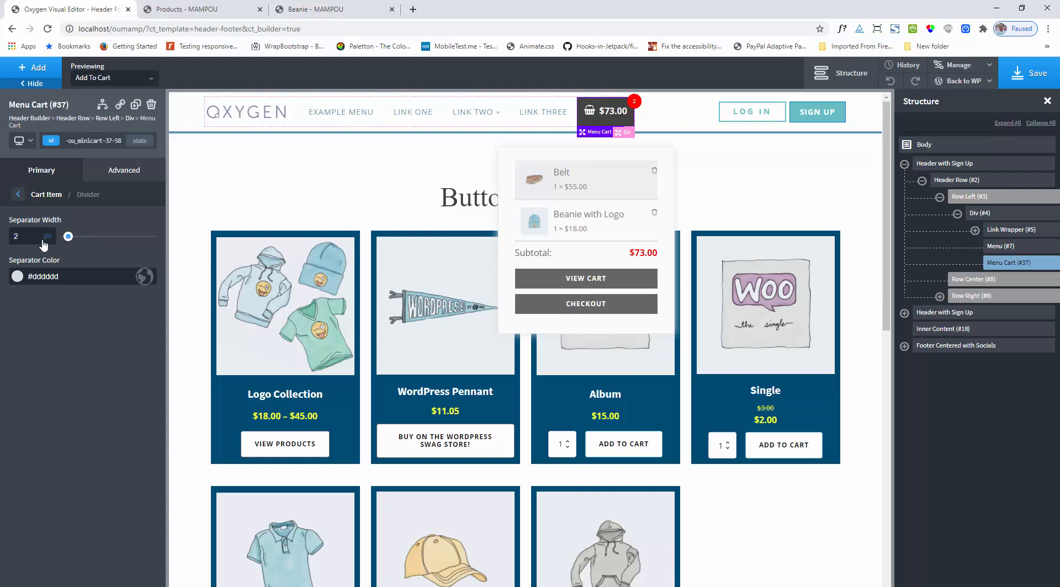
{"action": "left_click", "coordinate": [17, 277]}
{"action": "left_click", "coordinate": [20, 297]}
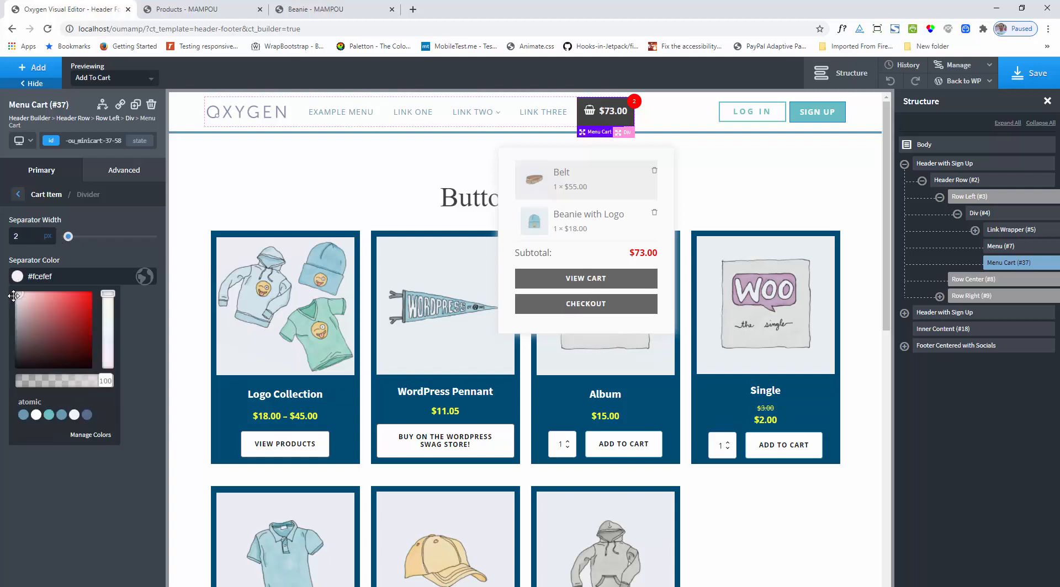
{"action": "left_click_drag", "start_coordinate": [16, 297], "coordinate": [4, 299]}
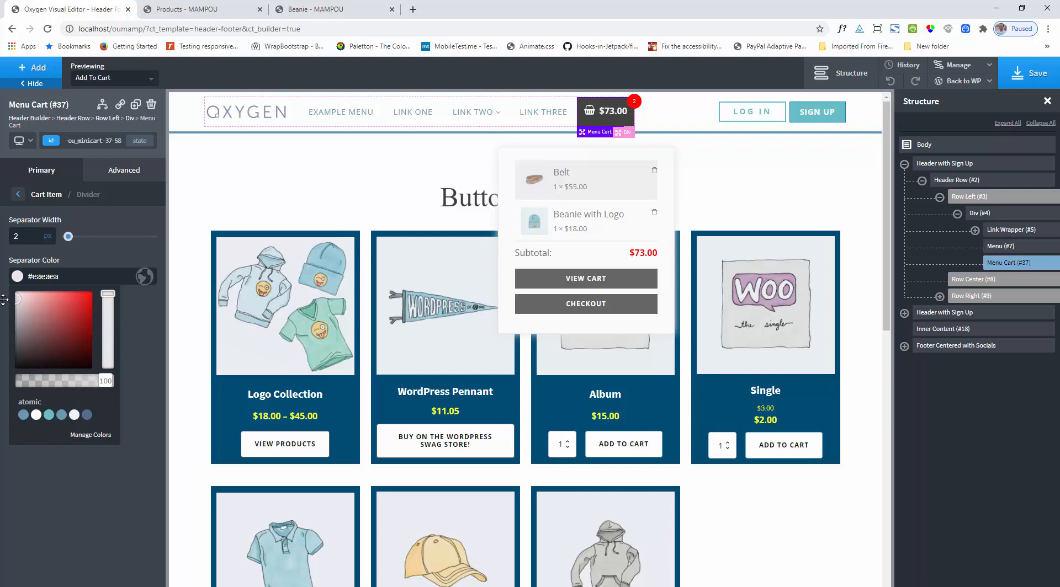
{"action": "left_click", "coordinate": [33, 195]}
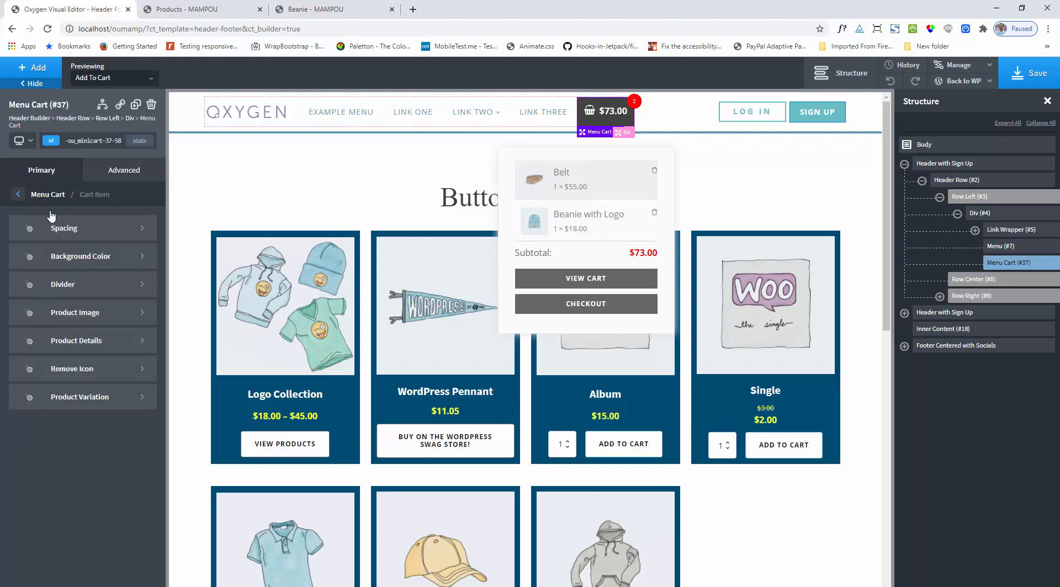
- Try hiding and right-aligning the cart items' product images, restore them to shown and left-aligned, and look over the product details settings
{"action": "left_click", "coordinate": [76, 320]}
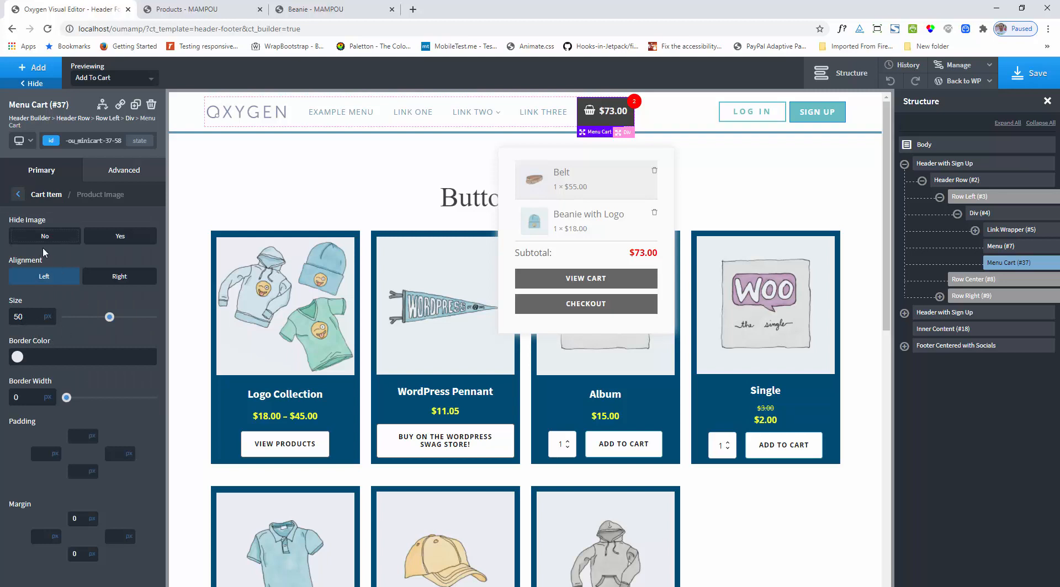
{"action": "left_click", "coordinate": [111, 242]}
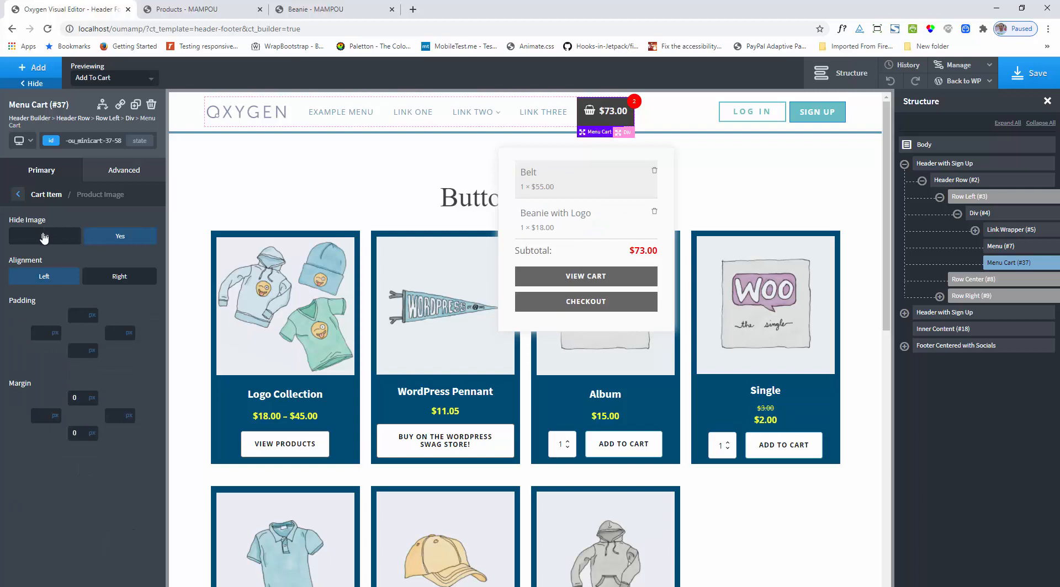
{"action": "left_click", "coordinate": [44, 237]}
{"action": "left_click", "coordinate": [116, 279]}
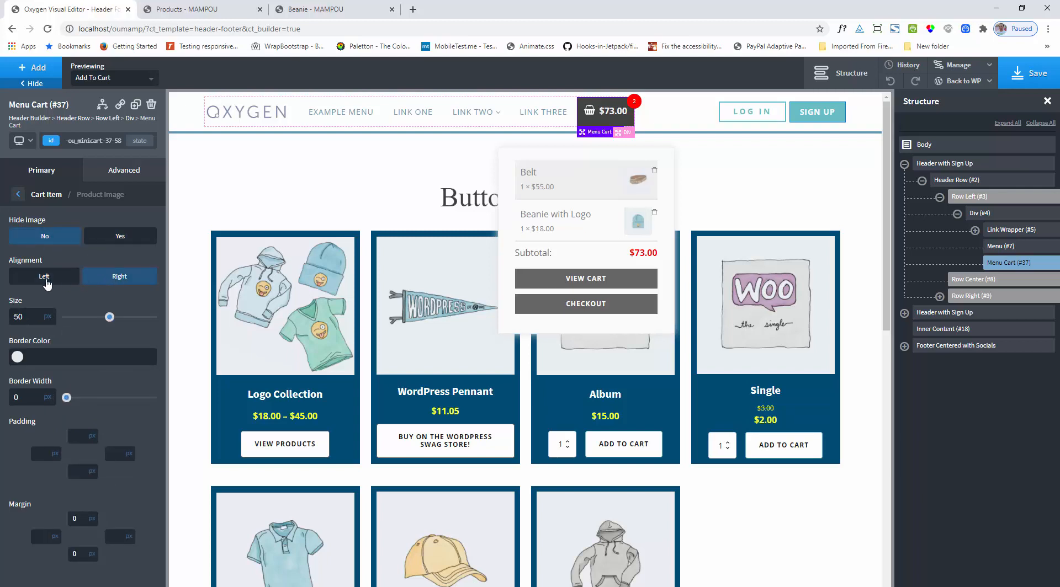
{"action": "left_click", "coordinate": [47, 283]}
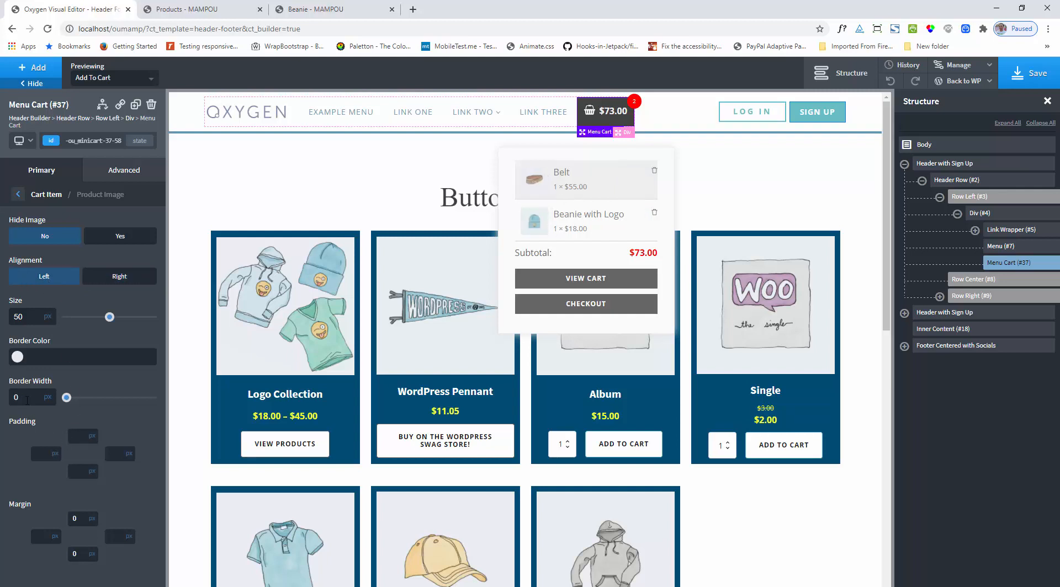
{"action": "left_click_drag", "start_coordinate": [67, 399], "coordinate": [62, 399]}
{"action": "left_click", "coordinate": [51, 200]}
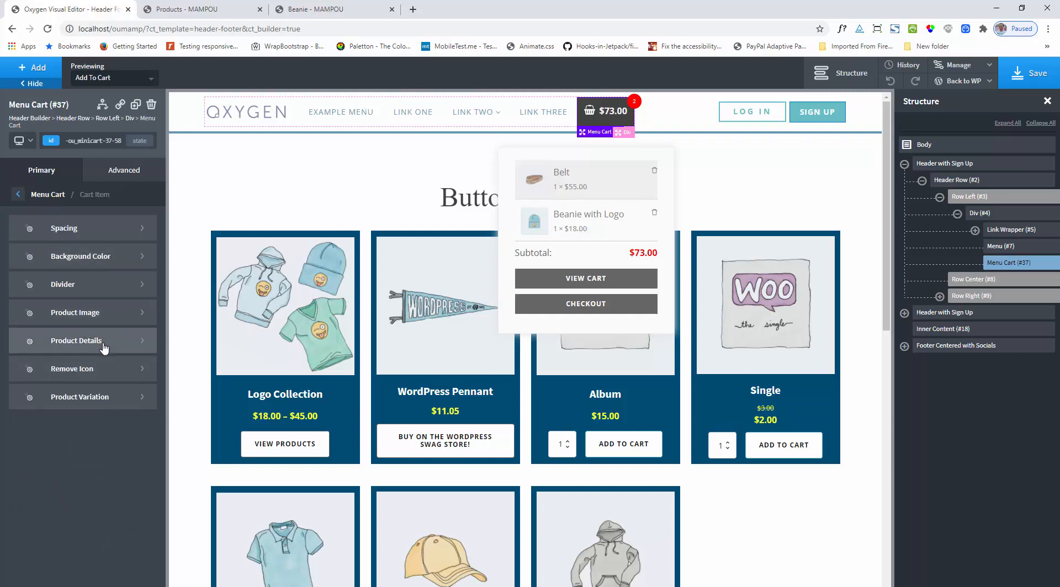
{"action": "left_click", "coordinate": [91, 346]}
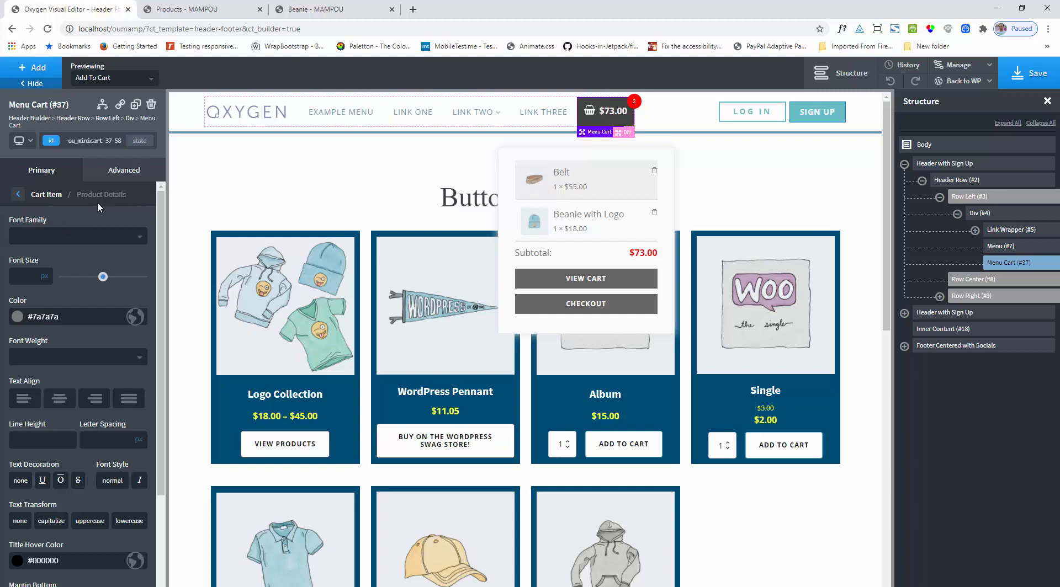
{"action": "left_click", "coordinate": [61, 195]}
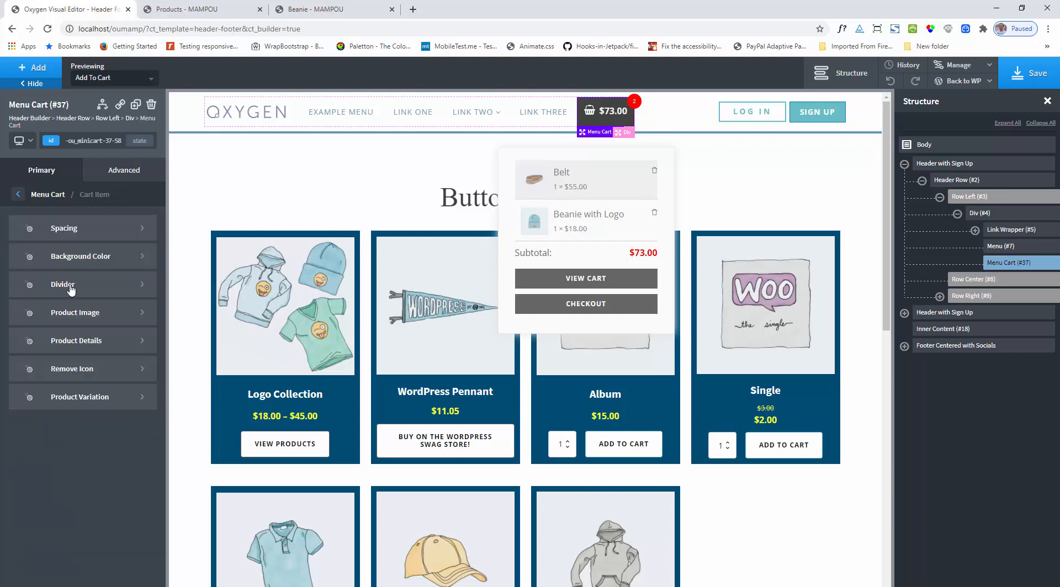
- Set the cart items' remove icon to a right position of 3% and try its size and hide options
{"action": "left_click", "coordinate": [62, 371]}
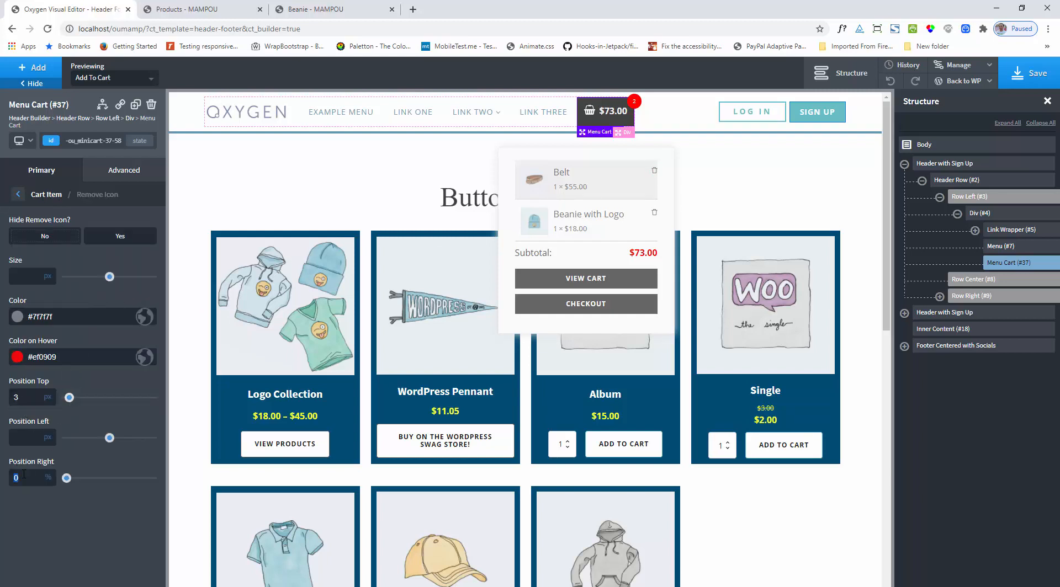
{"action": "key", "text": "Up"}
{"action": "key", "text": "Up"}
{"action": "key", "text": "Up"}
{"action": "left_click", "coordinate": [71, 277]}
{"action": "left_click_drag", "start_coordinate": [76, 282], "coordinate": [78, 283]}
{"action": "left_click", "coordinate": [121, 238]}
{"action": "left_click", "coordinate": [122, 240]}
{"action": "left_click", "coordinate": [46, 195]}
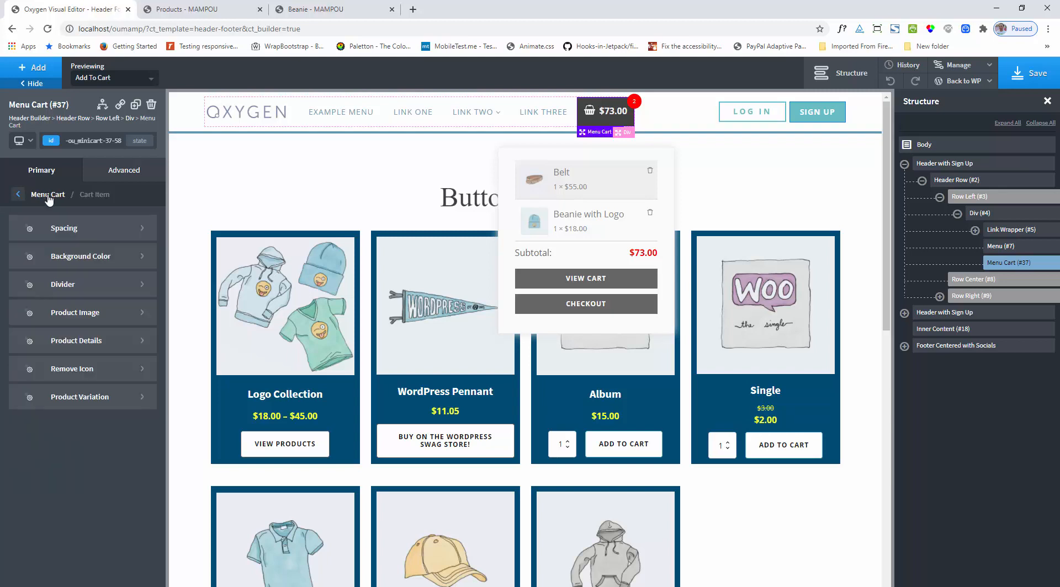
- Set the top margin of the dropdown's subtotal row to 26 px
{"action": "scroll", "coordinate": [80, 331], "scroll_direction": "down", "scroll_amount": 2}
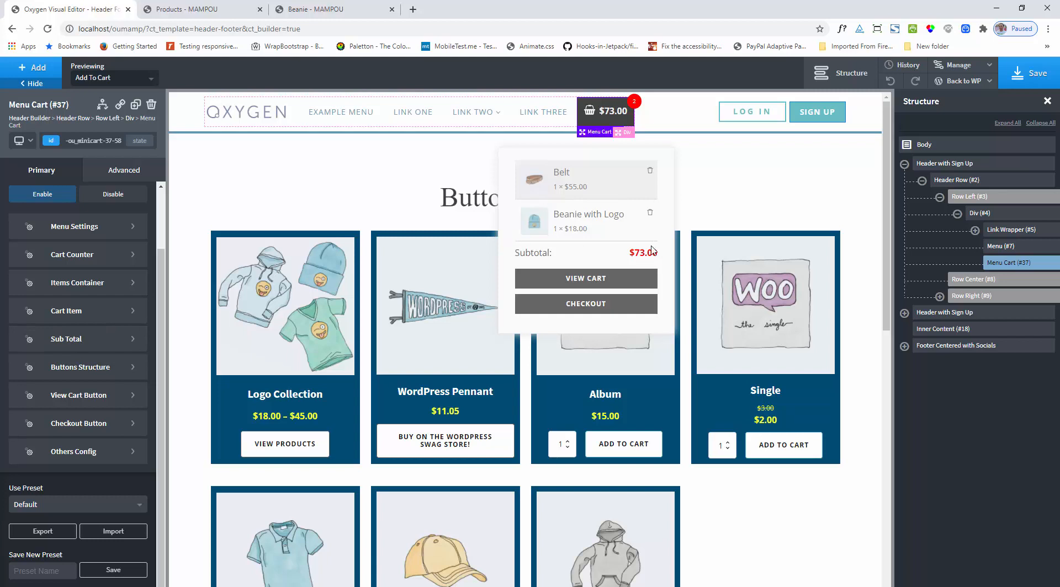
{"action": "left_click", "coordinate": [75, 347]}
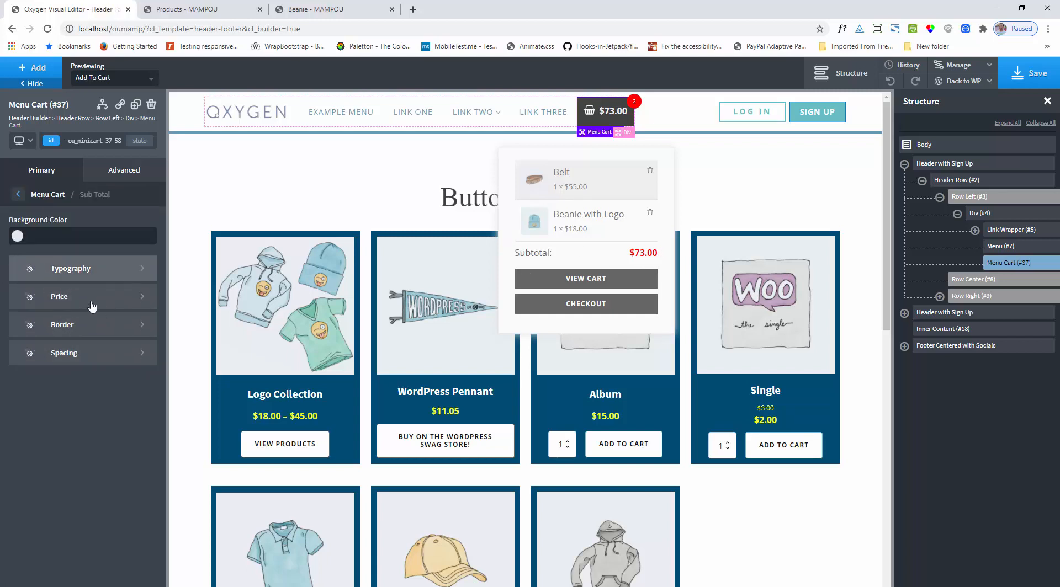
{"action": "left_click", "coordinate": [82, 353]}
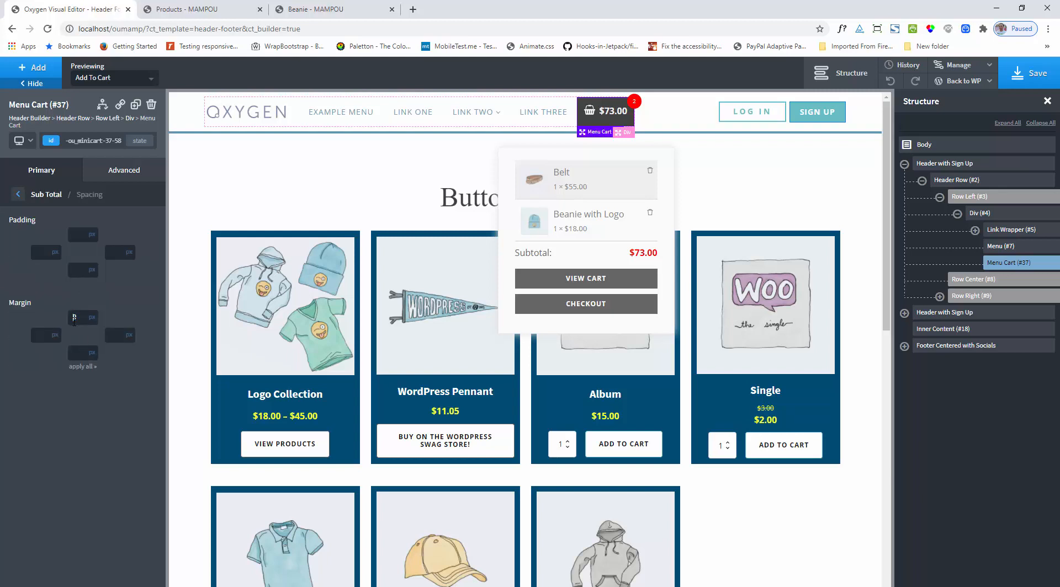
{"action": "key", "text": "Up"}
{"action": "key", "text": "Up"}
{"action": "key", "text": "Up"}
{"action": "key", "text": "Up"}
{"action": "key", "text": "Up"}
{"action": "key", "text": "Up"}
{"action": "key", "text": "Up"}
{"action": "key", "text": "Up"}
{"action": "key", "text": "Up"}
{"action": "key", "text": "Up"}
{"action": "key", "text": "Up"}
{"action": "key", "text": "Up"}
{"action": "key", "text": "Up"}
{"action": "key", "text": "Up"}
{"action": "key", "text": "Up"}
{"action": "key", "text": "Up"}
{"action": "key", "text": "Up"}
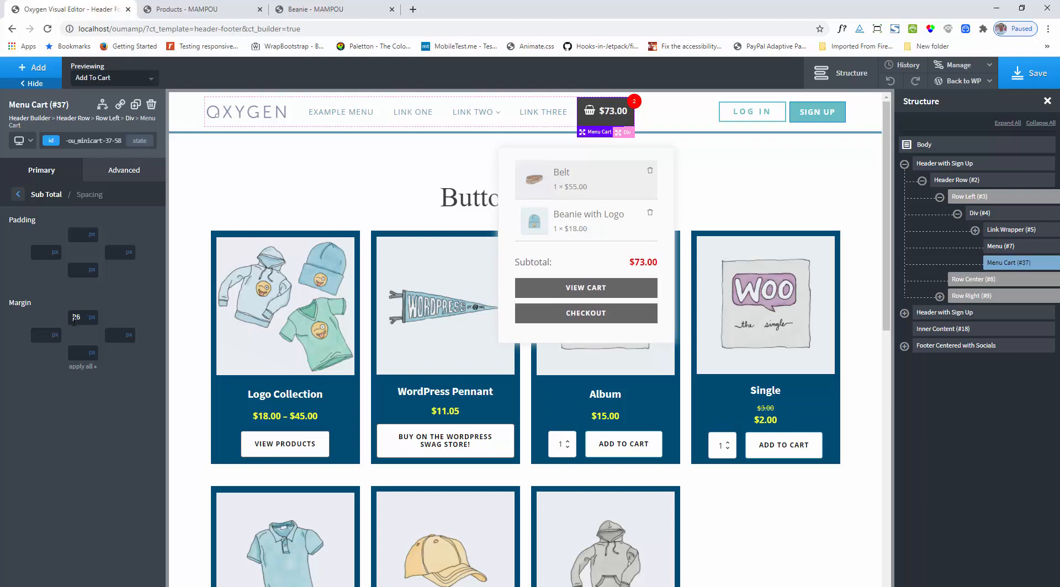
{"action": "key", "text": "Up"}
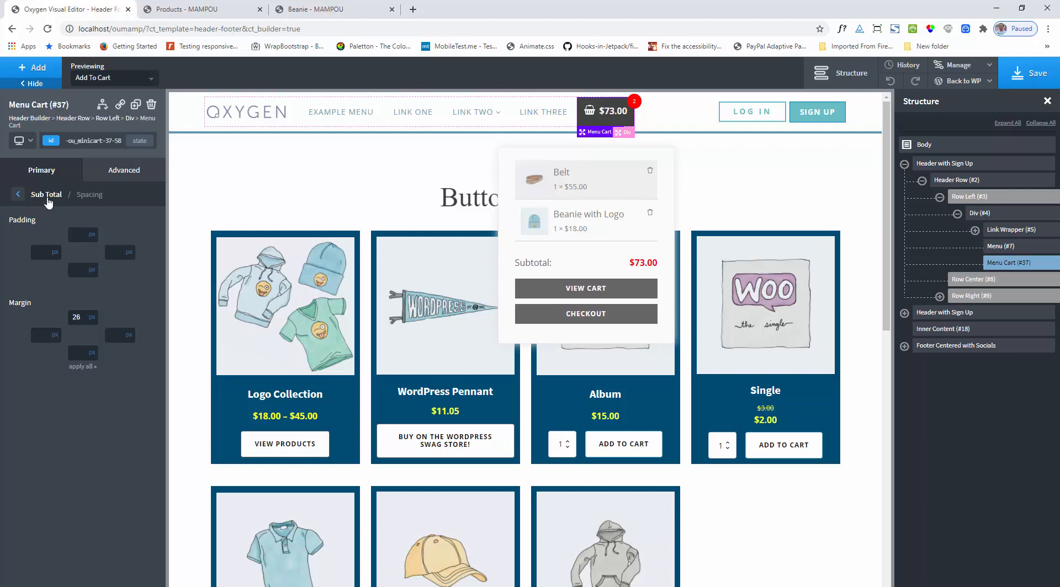
{"action": "left_click", "coordinate": [47, 199]}
- Try #e0dede as the subtotal row's background color and clear it again
{"action": "left_click", "coordinate": [18, 235]}
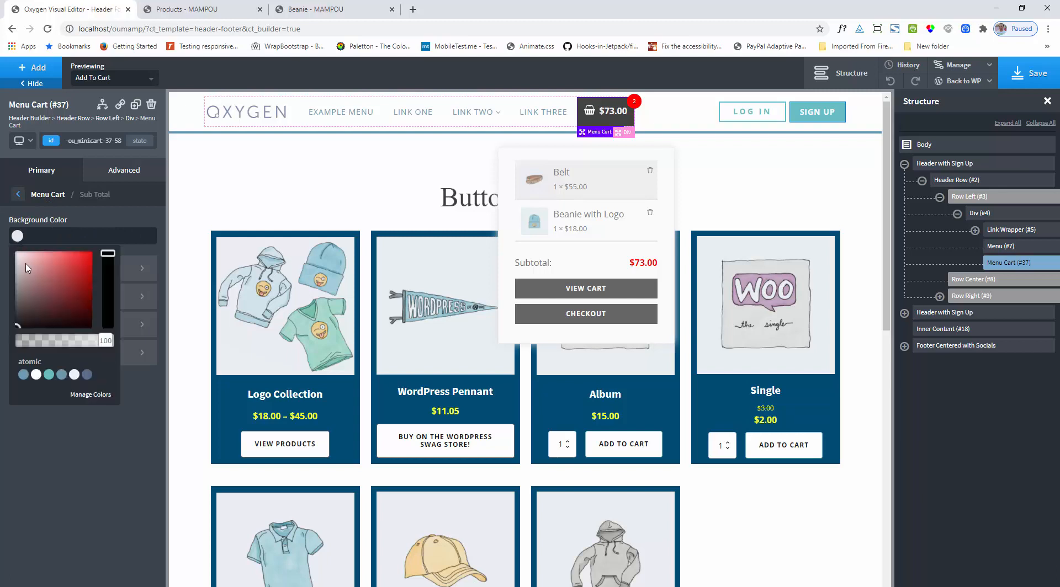
{"action": "mouse_move", "coordinate": [22, 266]}
{"action": "left_mouse_down"}
{"action": "mouse_move", "coordinate": [59, 236]}
{"action": "mouse_move", "coordinate": [11, 234]}
{"action": "left_mouse_up"}
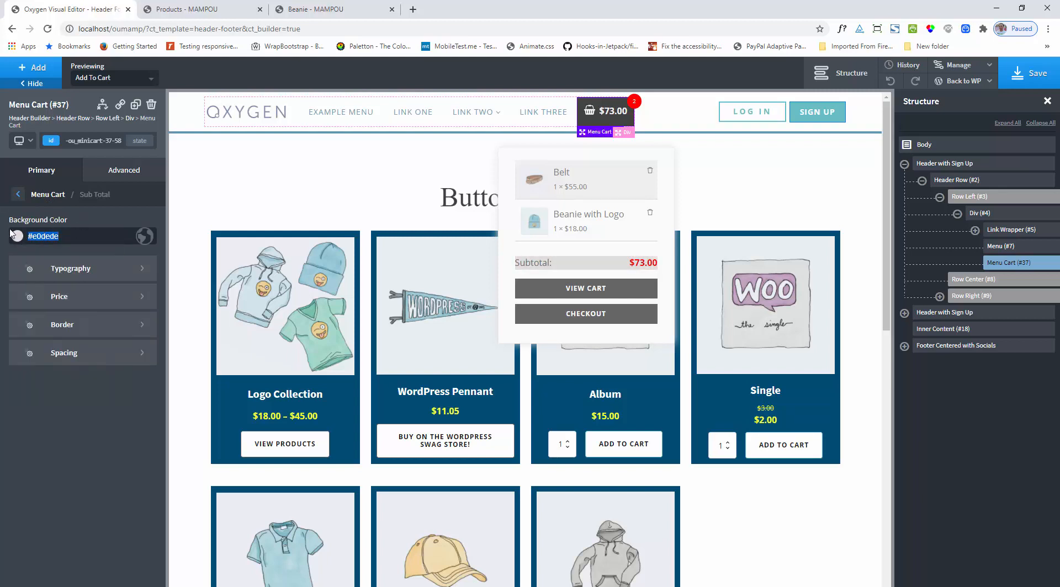
{"action": "key", "text": "BackSpace"}
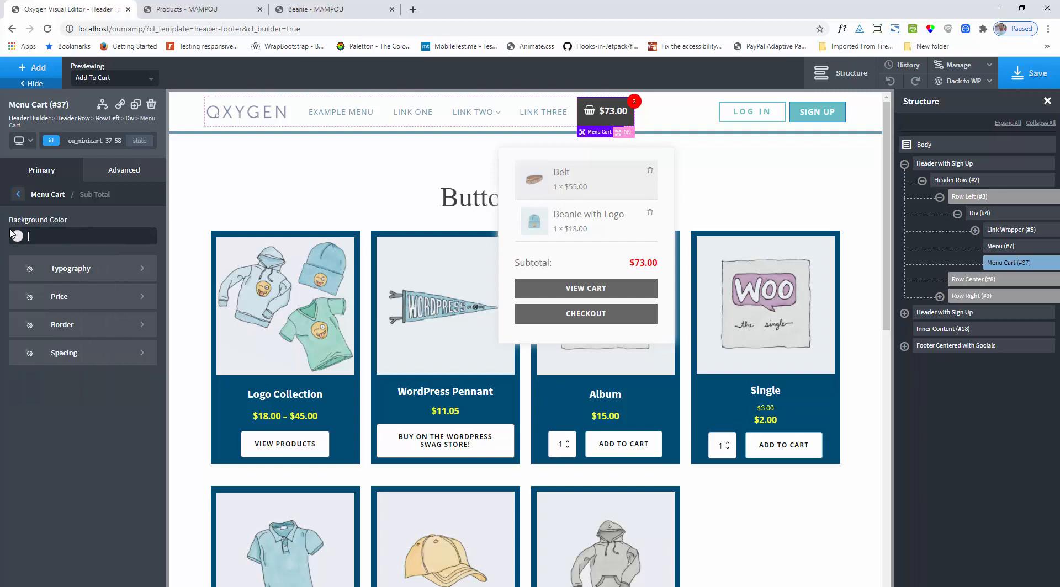
{"action": "left_click", "coordinate": [50, 196]}
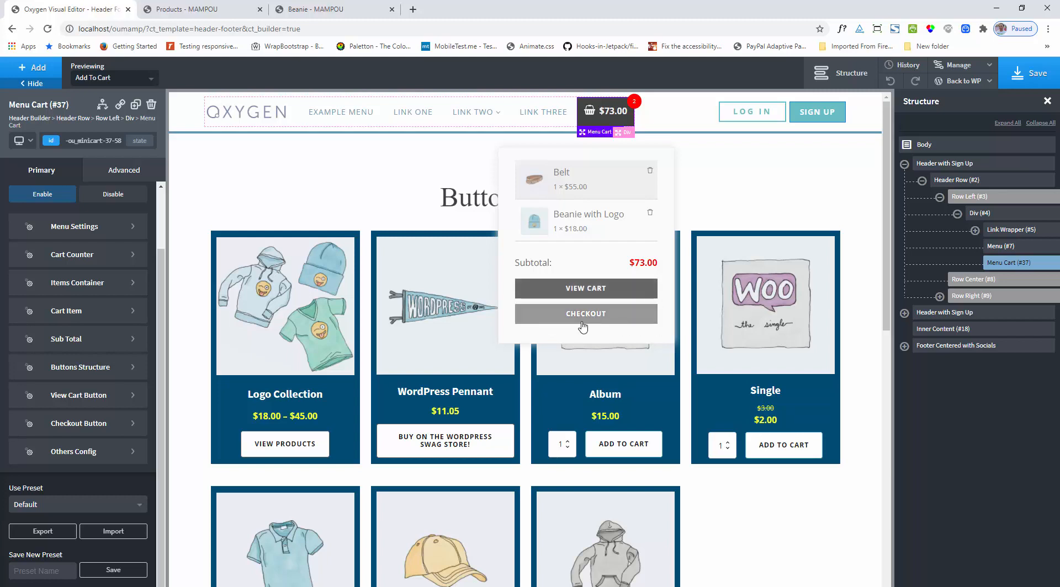
- Examine the padding, width, gap and alignment settings of the dropdown's buttons
{"action": "left_click", "coordinate": [85, 374]}
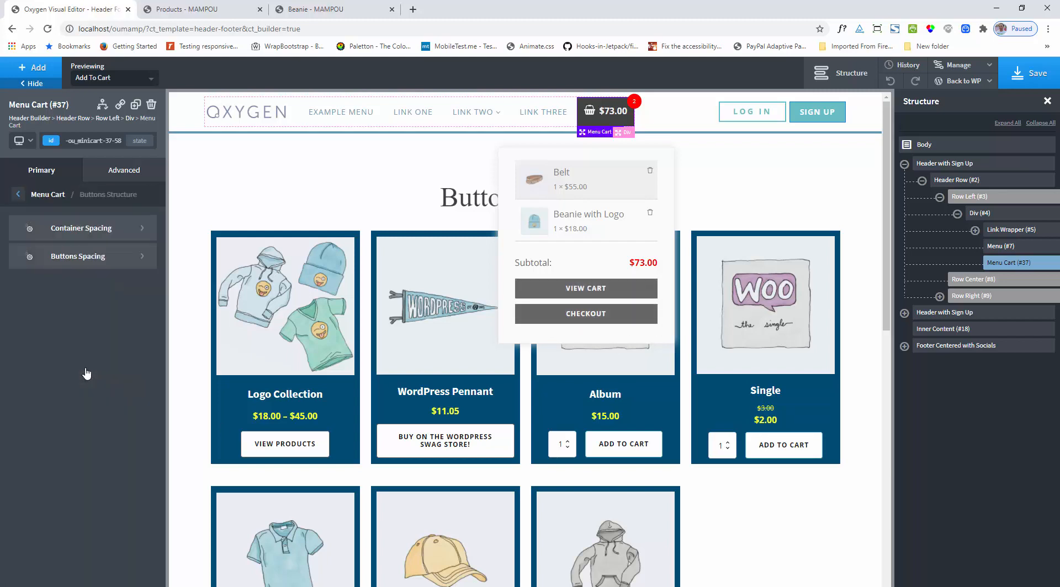
{"action": "left_click", "coordinate": [95, 262]}
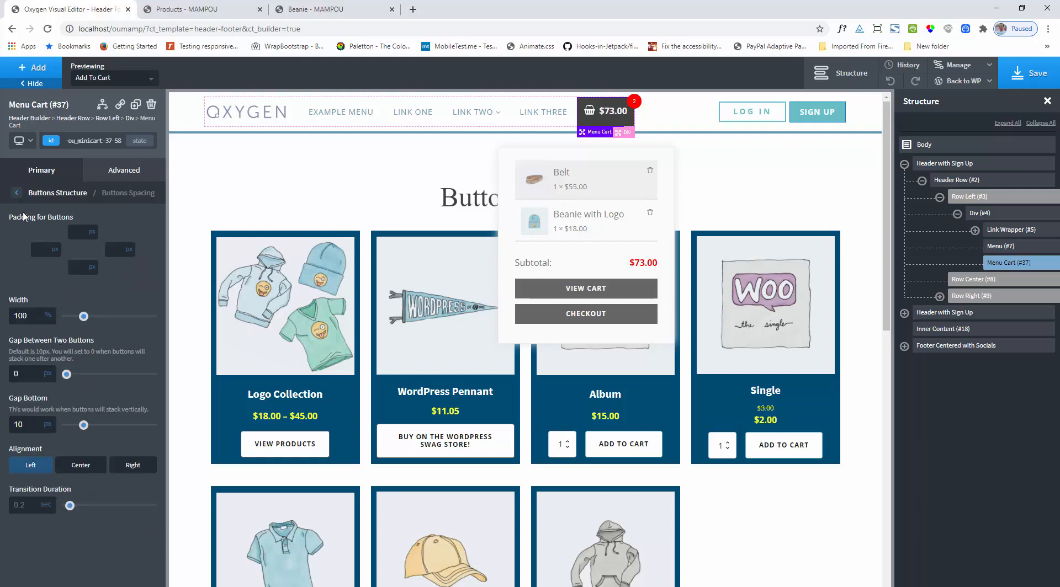
{"action": "left_click", "coordinate": [29, 192]}
{"action": "left_click", "coordinate": [31, 194]}
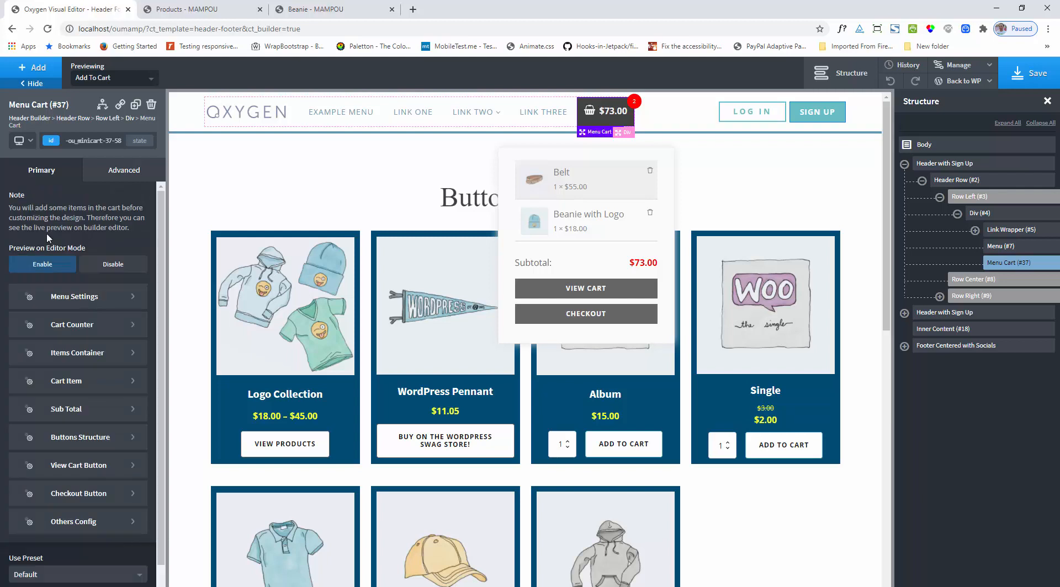
- Hide the View Cart button in the Menu Cart's dropdown
{"action": "scroll", "coordinate": [63, 452], "scroll_direction": "down", "scroll_amount": 2}
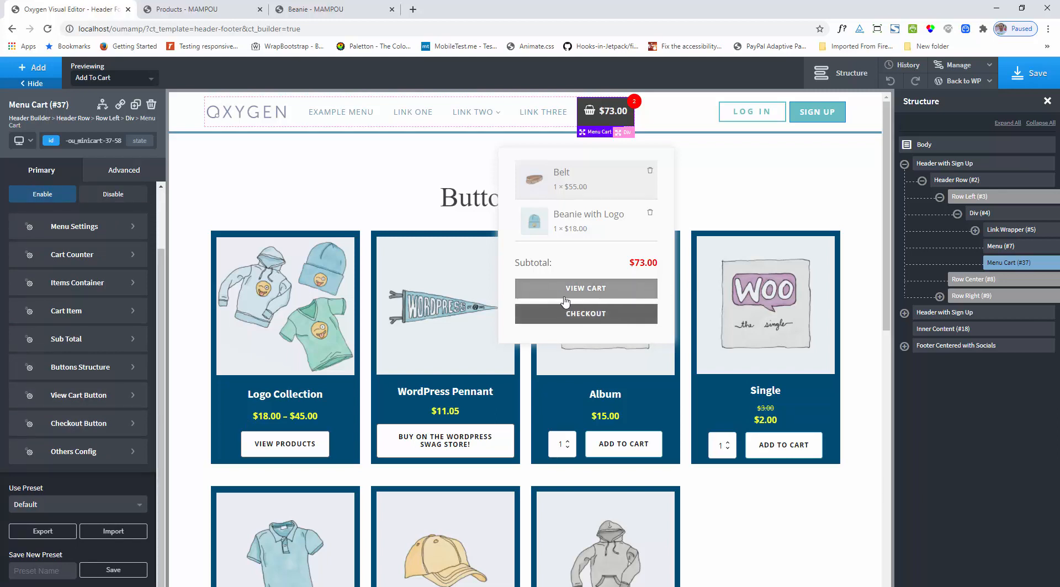
{"action": "left_click", "coordinate": [77, 395]}
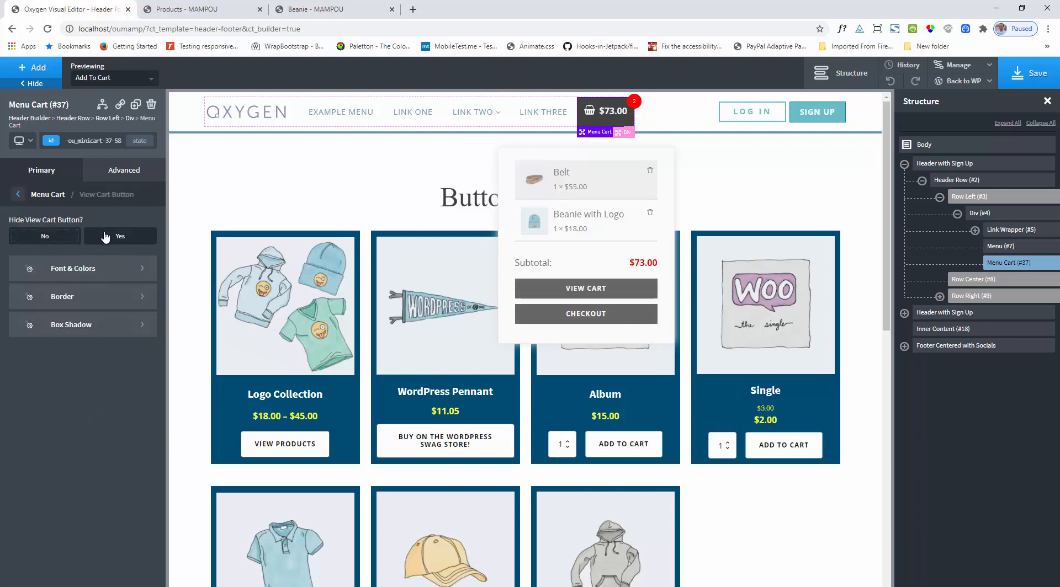
{"action": "left_click", "coordinate": [105, 237]}
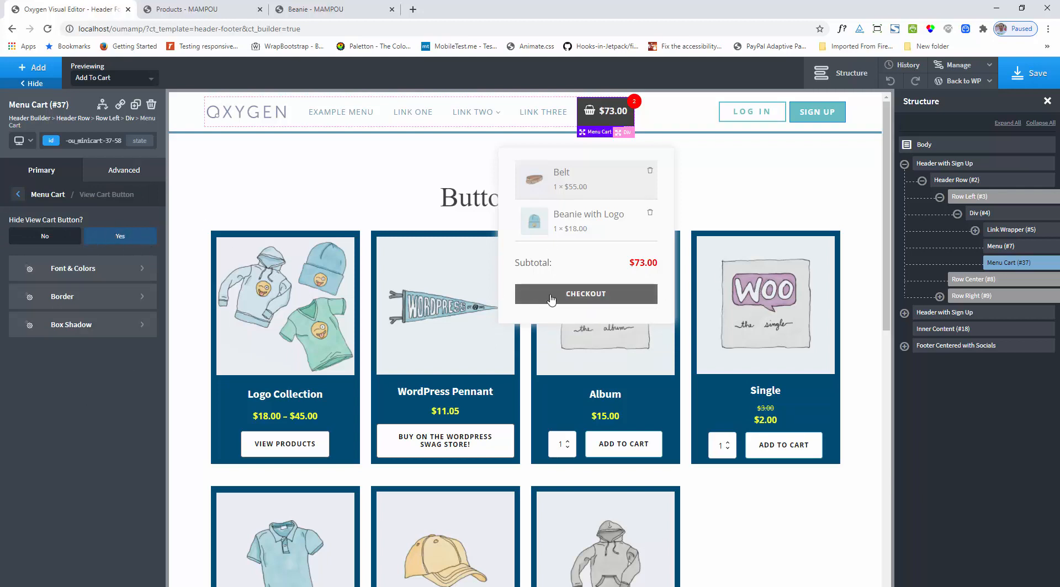
{"action": "left_click", "coordinate": [47, 196]}
- Try hiding the dropdown's Checkout button, show it again, and view its font and color settings
{"action": "left_click", "coordinate": [83, 485]}
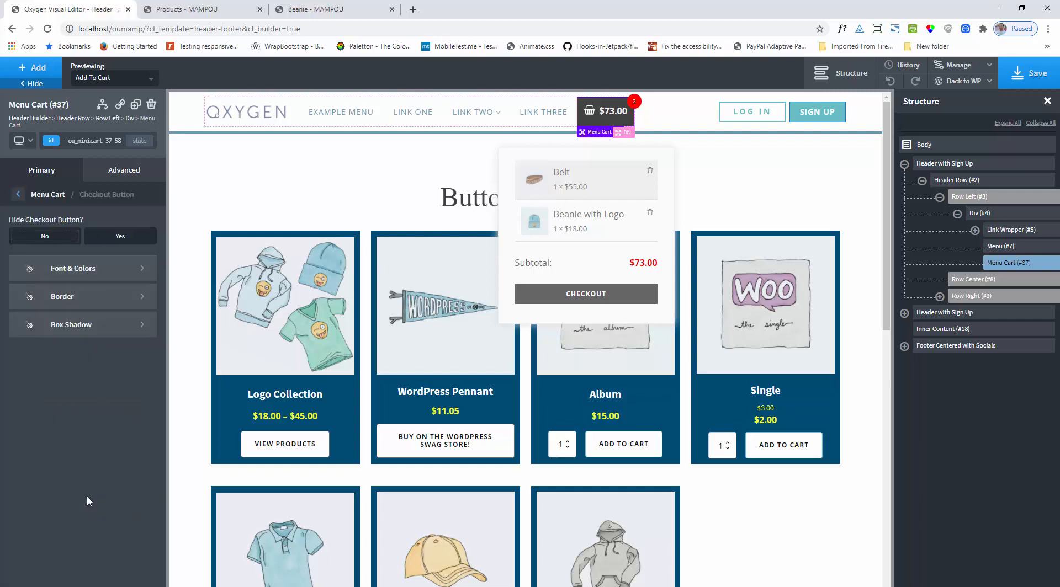
{"action": "left_click", "coordinate": [108, 241]}
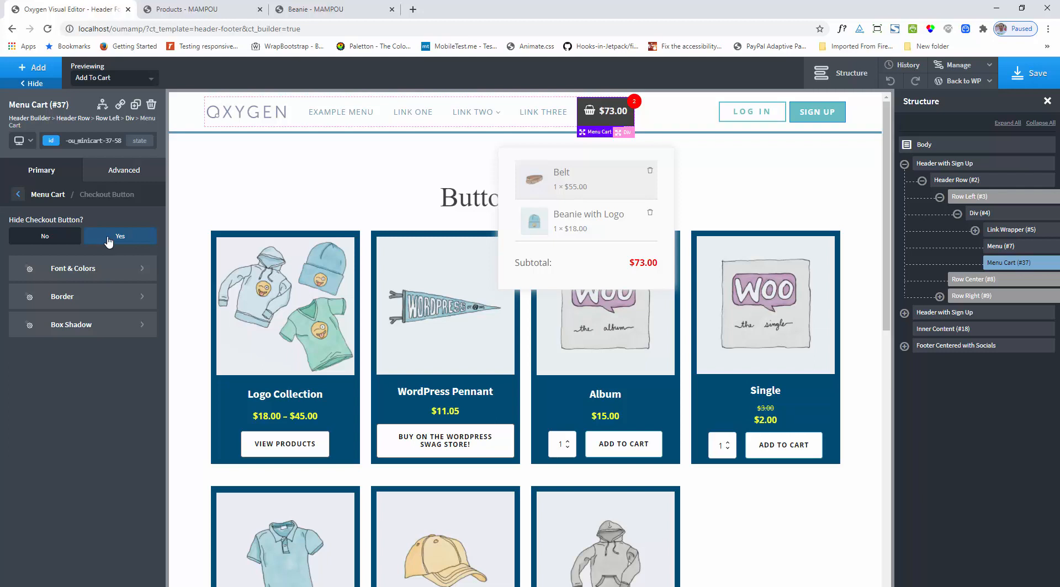
{"action": "left_click", "coordinate": [21, 241]}
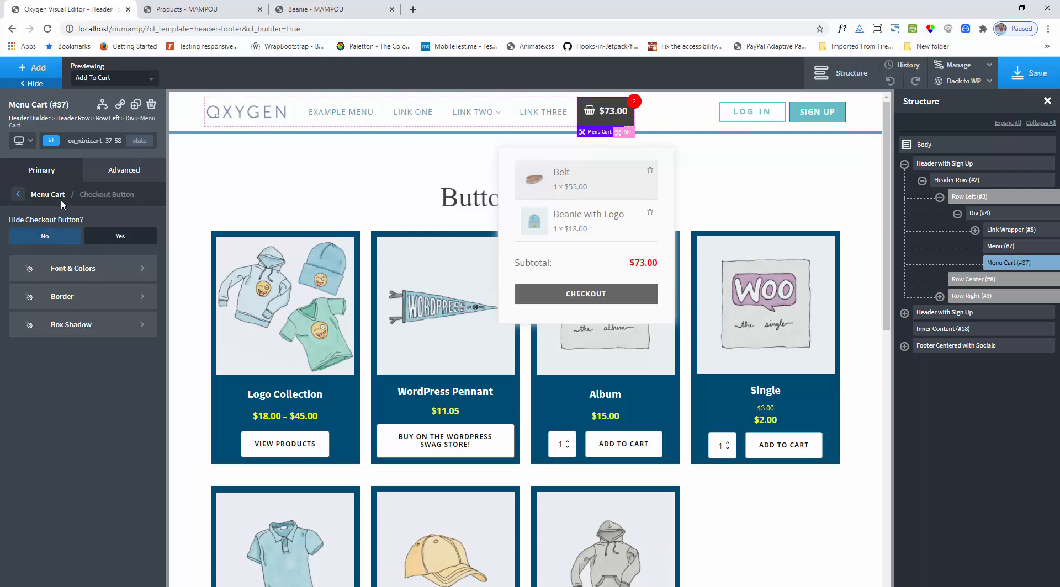
{"action": "left_click", "coordinate": [62, 276]}
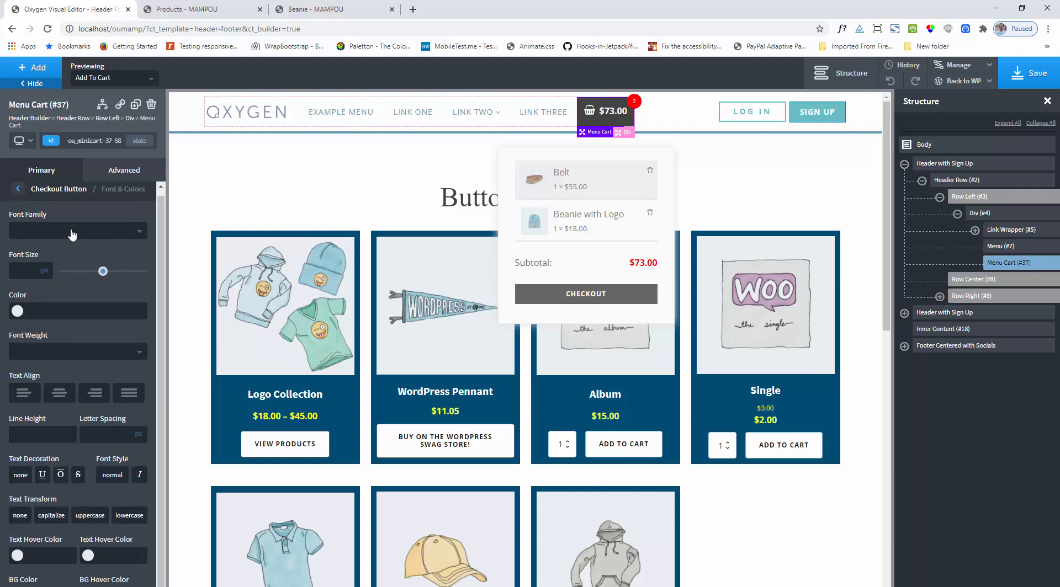
{"action": "left_click", "coordinate": [52, 189]}
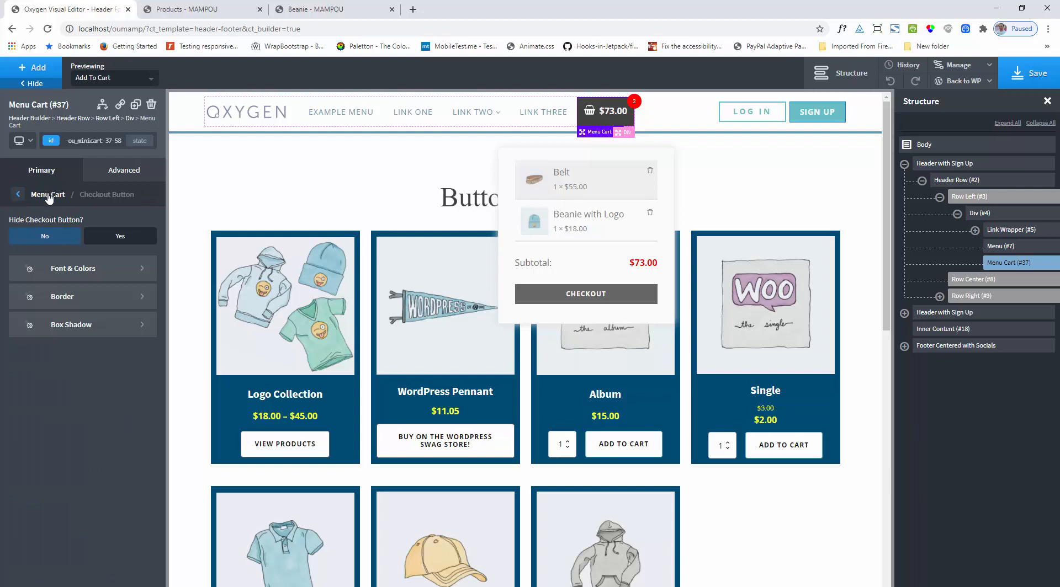
{"action": "left_click", "coordinate": [48, 195]}
- Enable Reveal Popup for products added to the cart and save the header template
{"action": "scroll", "coordinate": [22, 430], "scroll_direction": "down", "scroll_amount": 1}
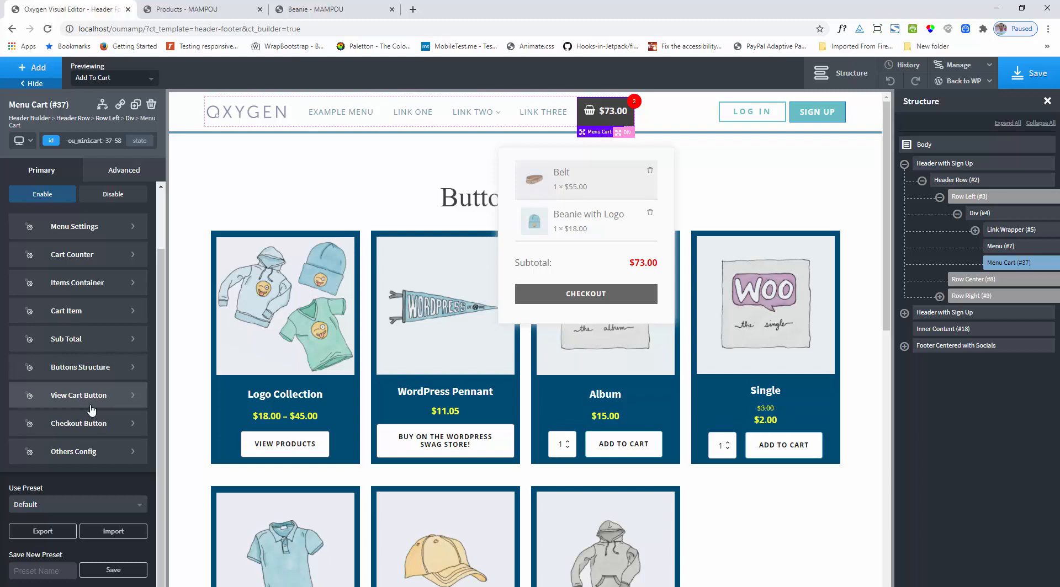
{"action": "left_click", "coordinate": [67, 456]}
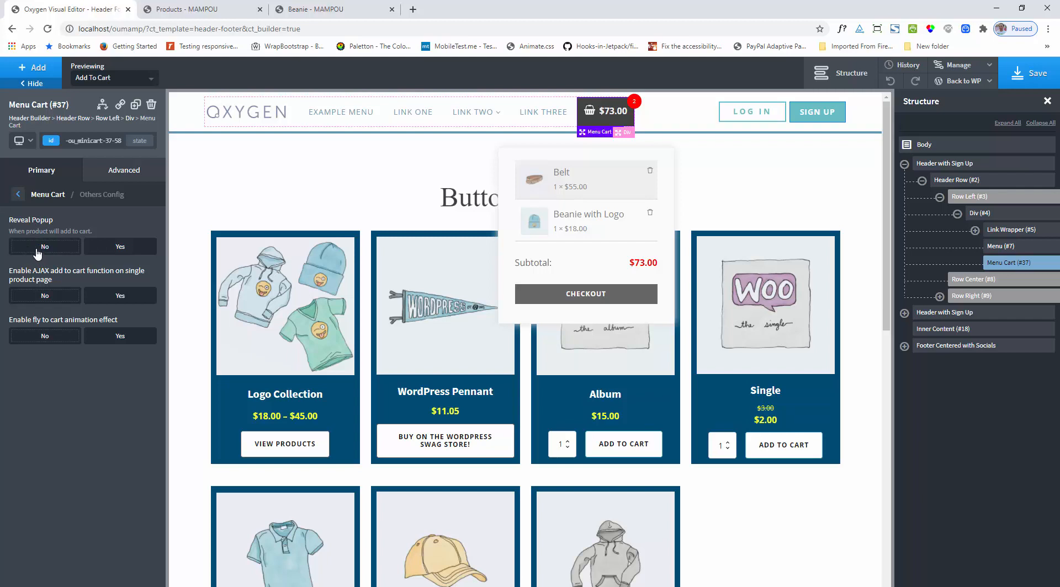
{"action": "left_click", "coordinate": [114, 254]}
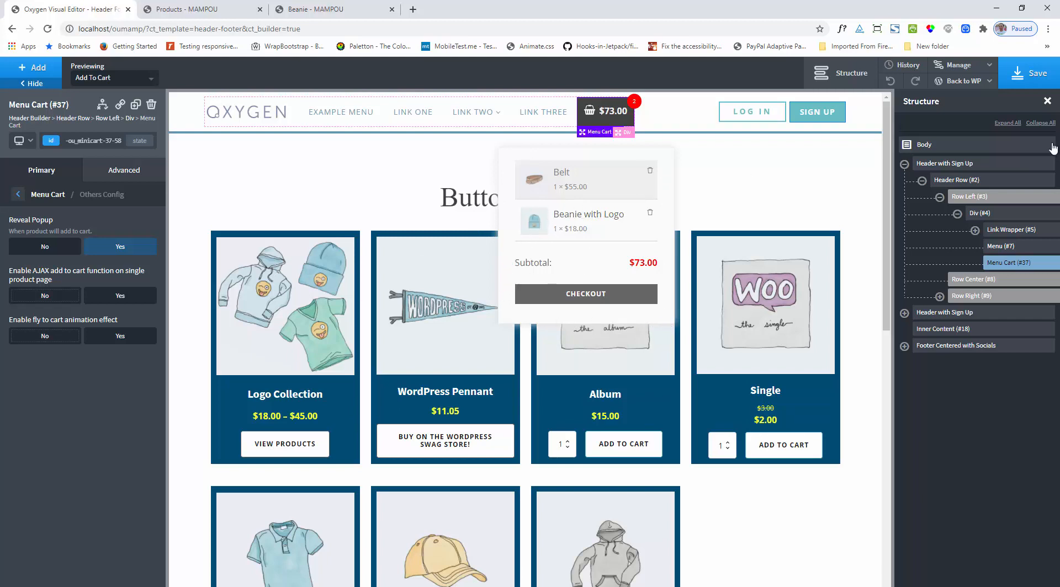
{"action": "left_click", "coordinate": [1020, 73]}
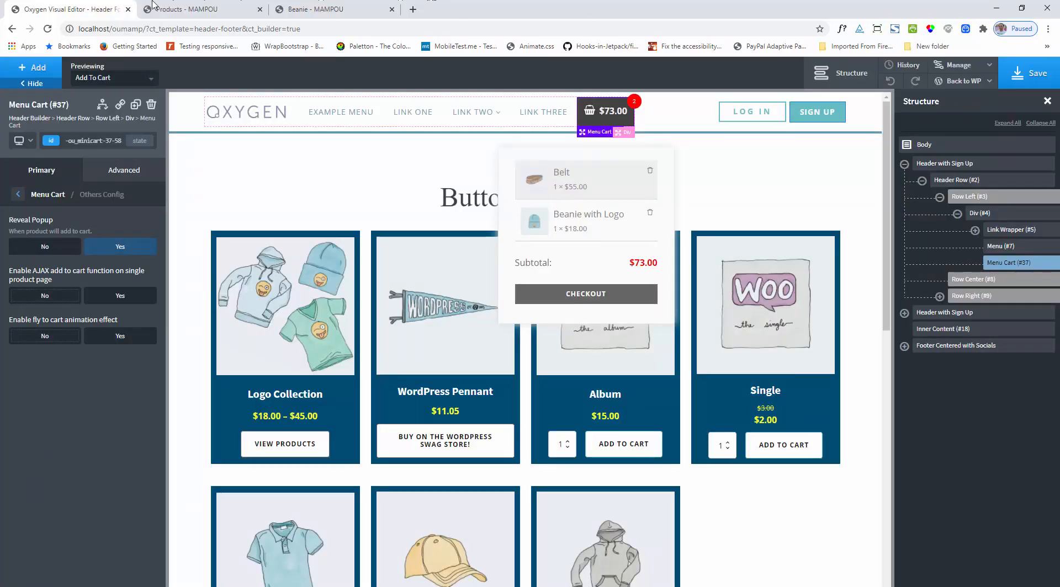
- Reload the shop page and add Beanie and Beanie with Logo to the cart to test the cart popup
{"action": "left_click", "coordinate": [160, 9]}
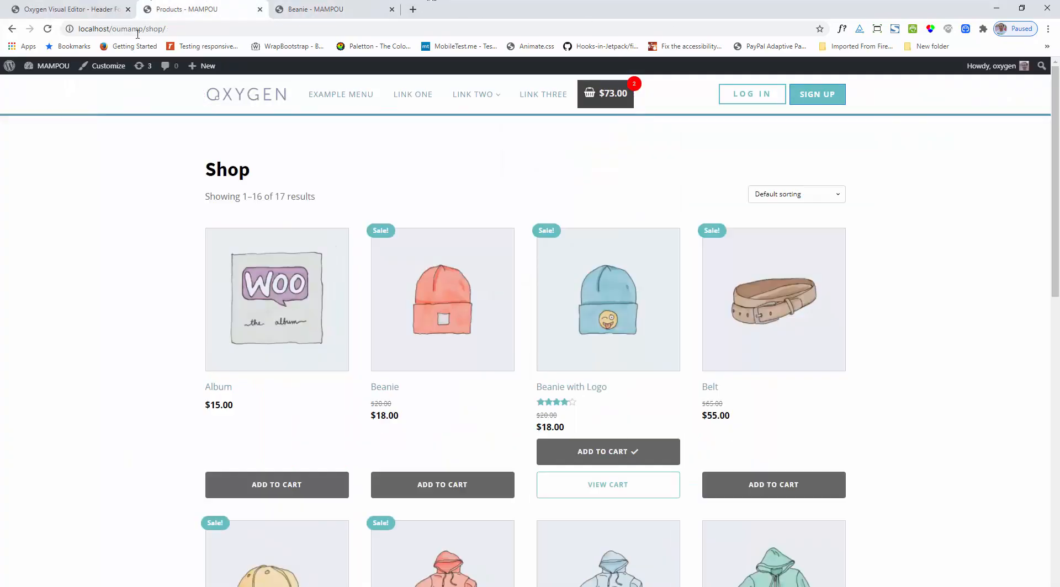
{"action": "left_click", "coordinate": [47, 29]}
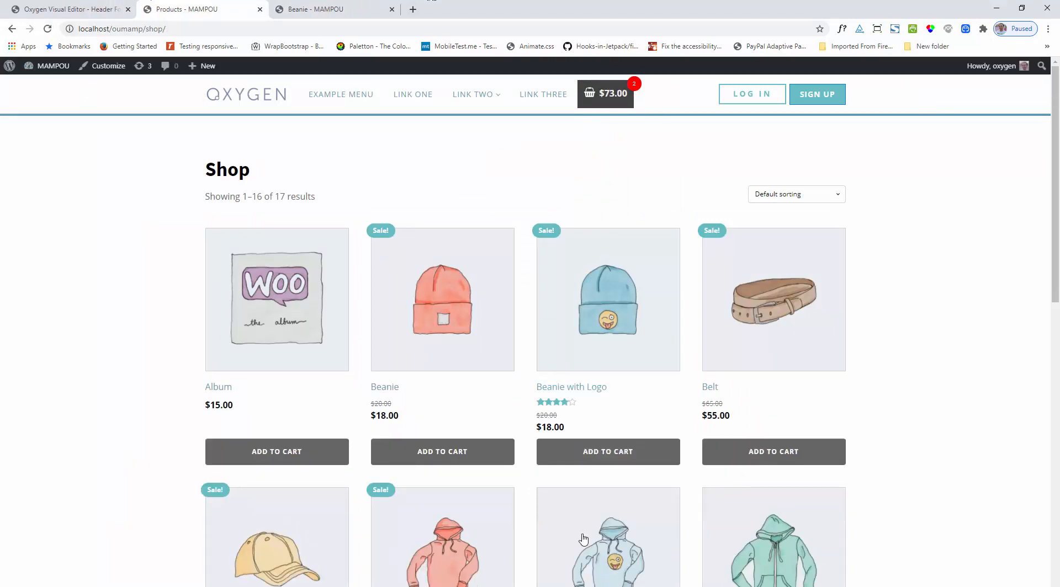
{"action": "scroll", "coordinate": [585, 525], "scroll_direction": "down", "scroll_amount": 4}
{"action": "scroll", "coordinate": [455, 480], "scroll_direction": "up", "scroll_amount": 2}
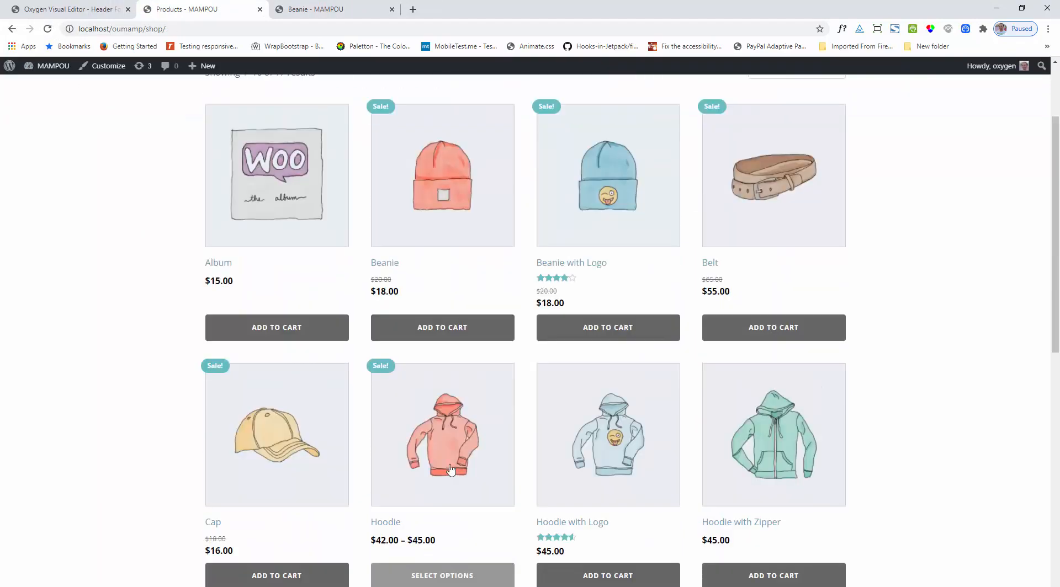
{"action": "scroll", "coordinate": [426, 369], "scroll_direction": "up", "scroll_amount": 2}
{"action": "left_click", "coordinate": [440, 451]}
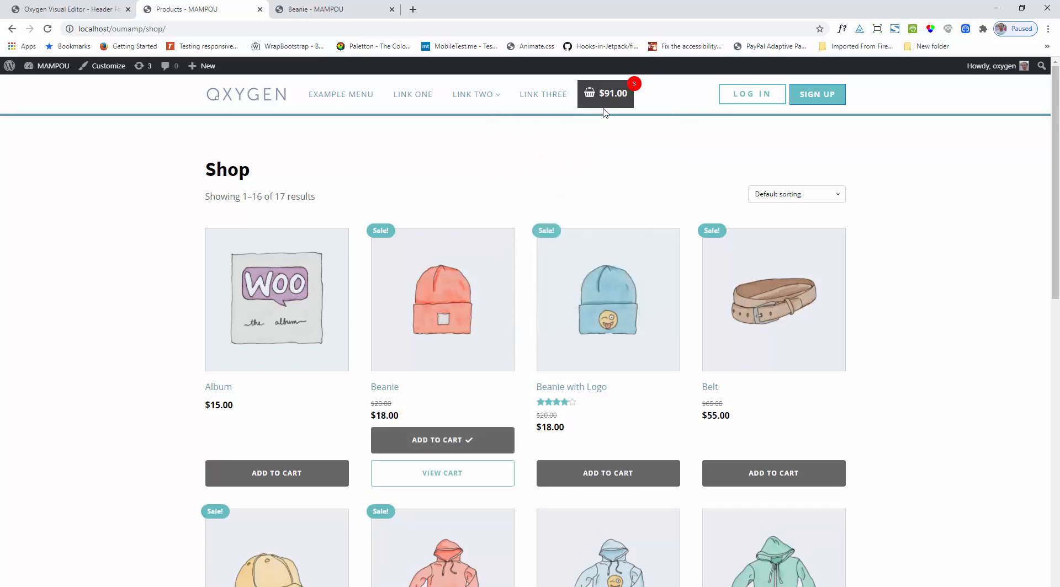
{"action": "mouse_move", "coordinate": [604, 109]}
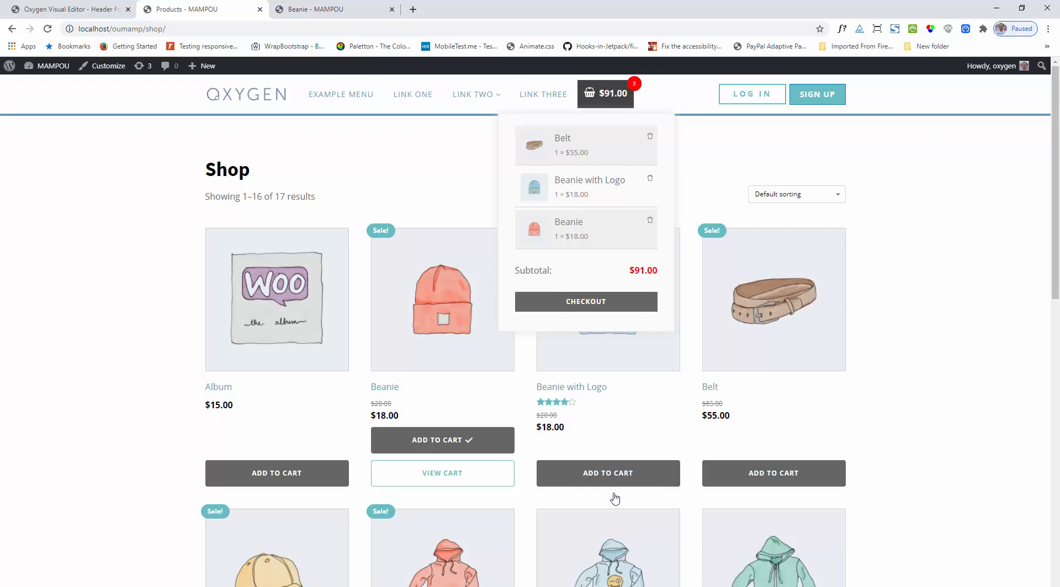
{"action": "left_click", "coordinate": [626, 481]}
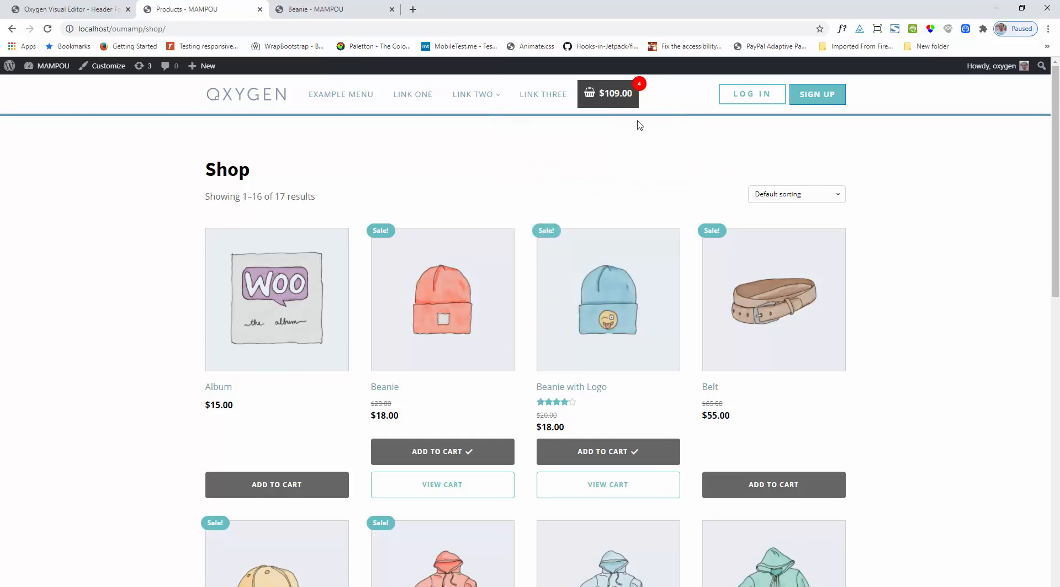
{"action": "mouse_move", "coordinate": [611, 105]}
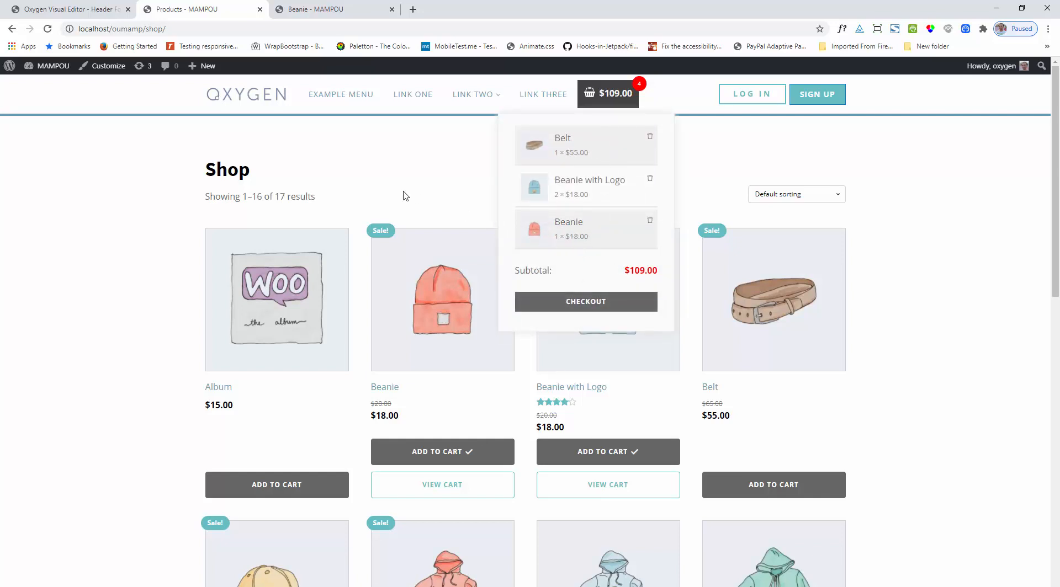
- Disable Reveal Popup, enable AJAX add to cart on the single product page, and save the template
{"action": "left_click", "coordinate": [110, 10]}
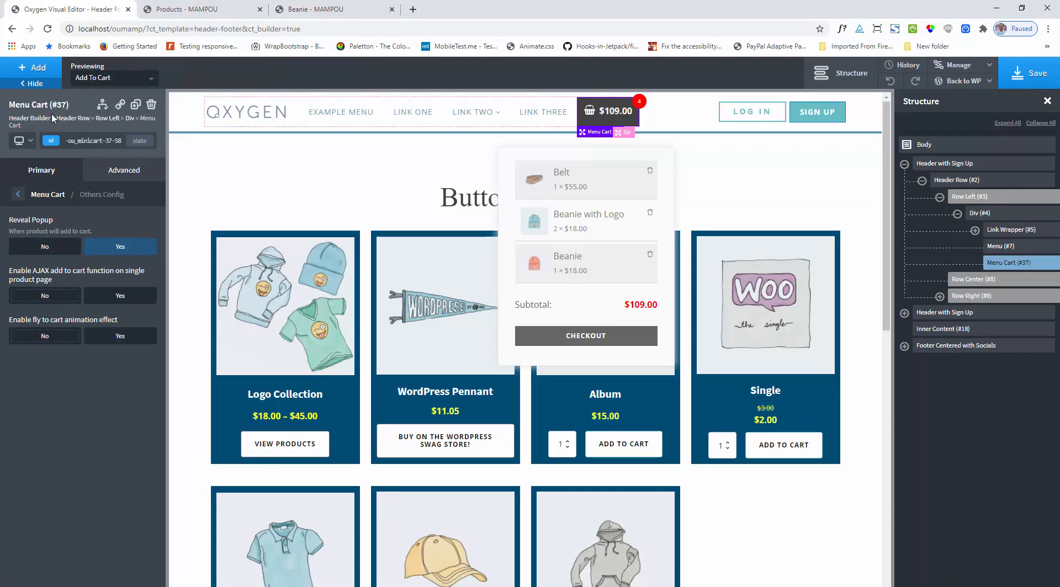
{"action": "left_click", "coordinate": [43, 250]}
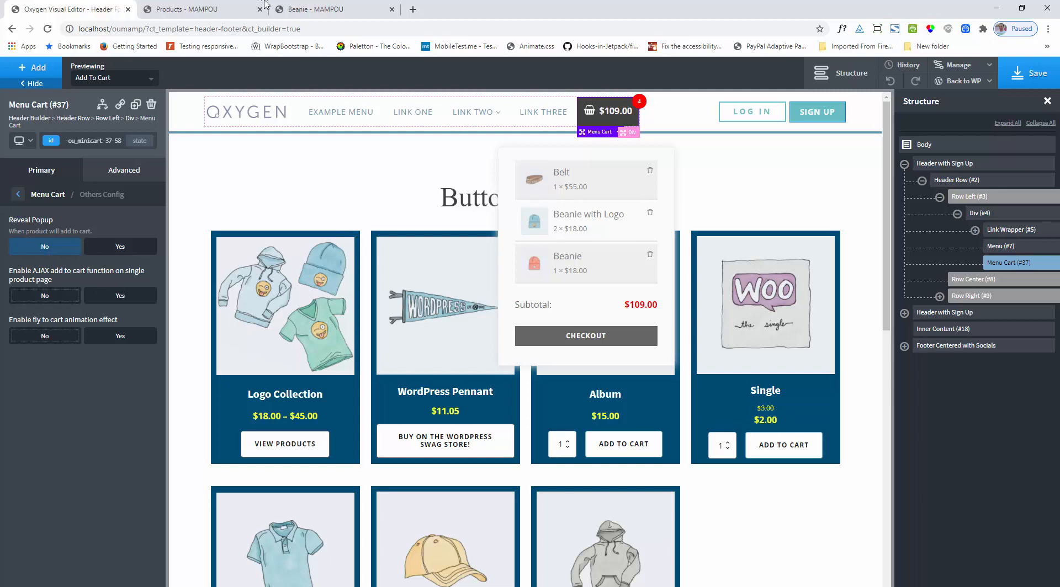
{"action": "left_click", "coordinate": [329, 9]}
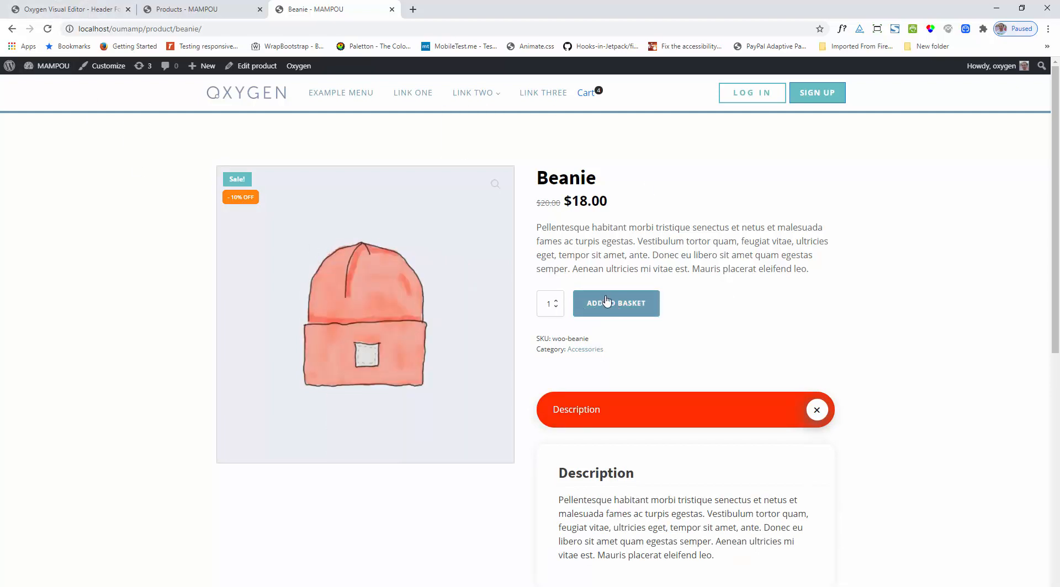
{"action": "left_click", "coordinate": [41, 7]}
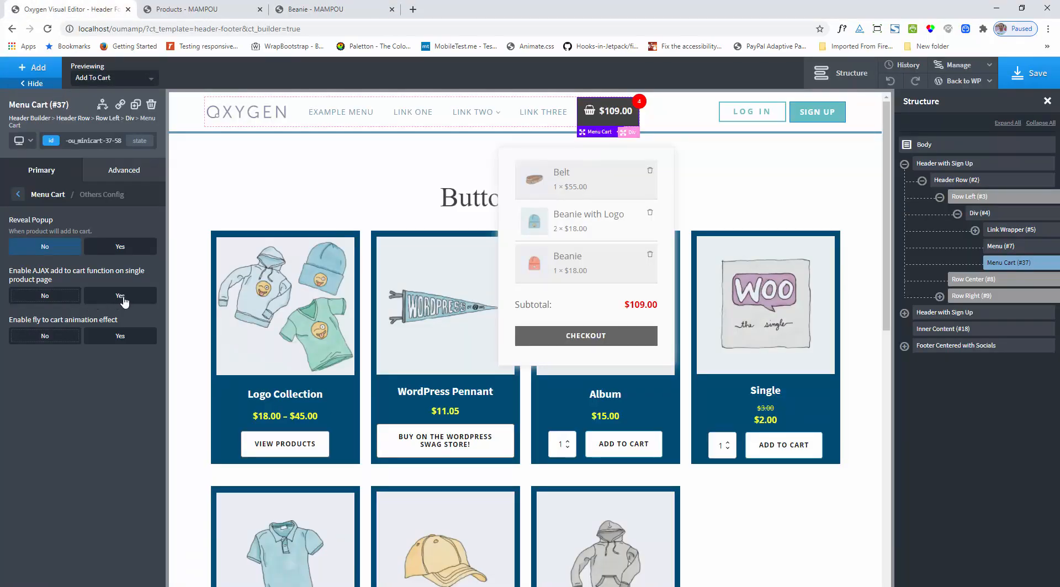
{"action": "left_click", "coordinate": [124, 300]}
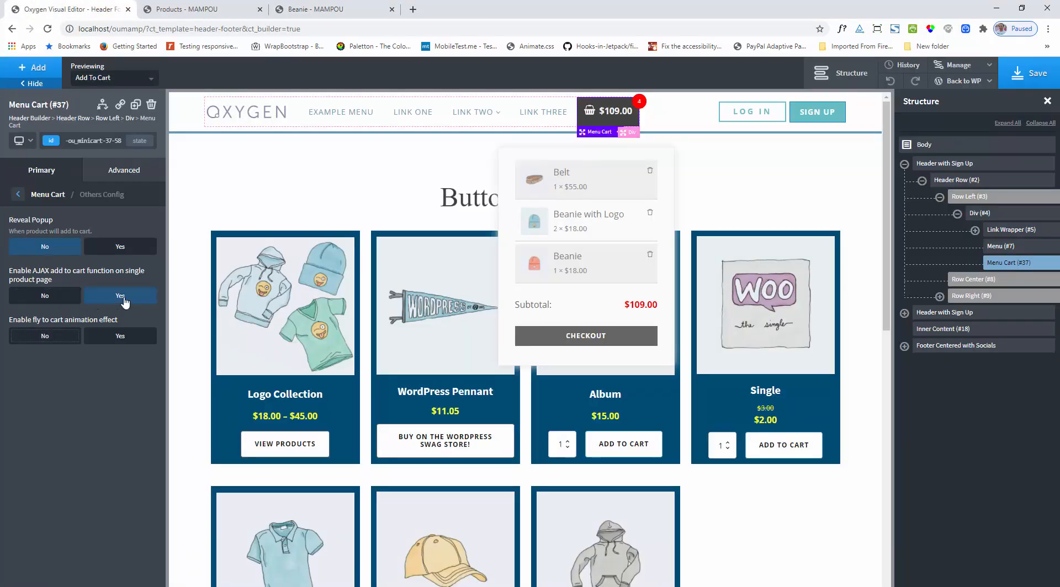
{"action": "left_click", "coordinate": [1031, 80]}
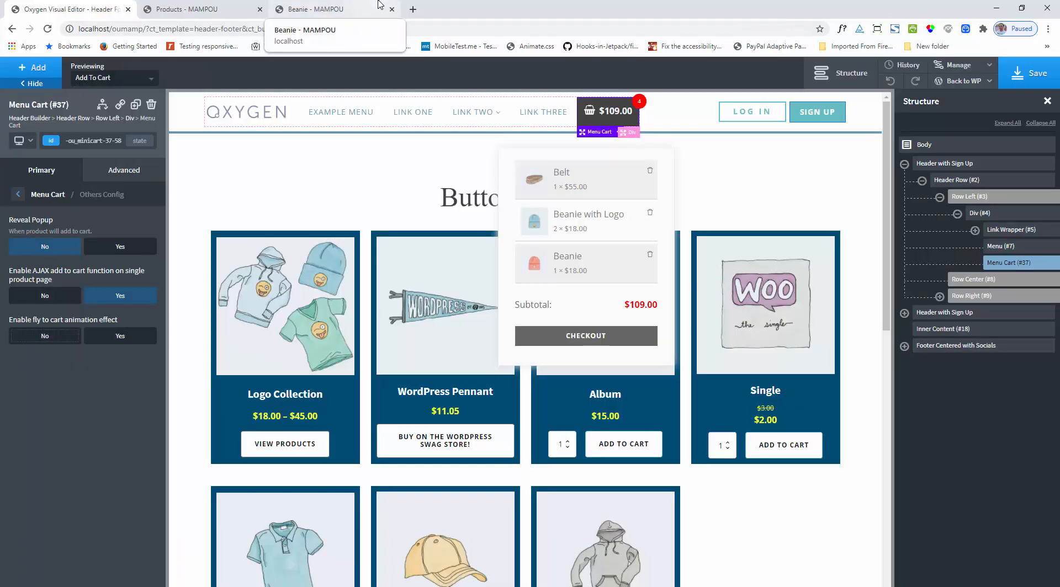
- Test AJAX adding on the Beanie product page with single additions and a quantity of 3, checking the cart dropdown
{"action": "left_click", "coordinate": [381, 7]}
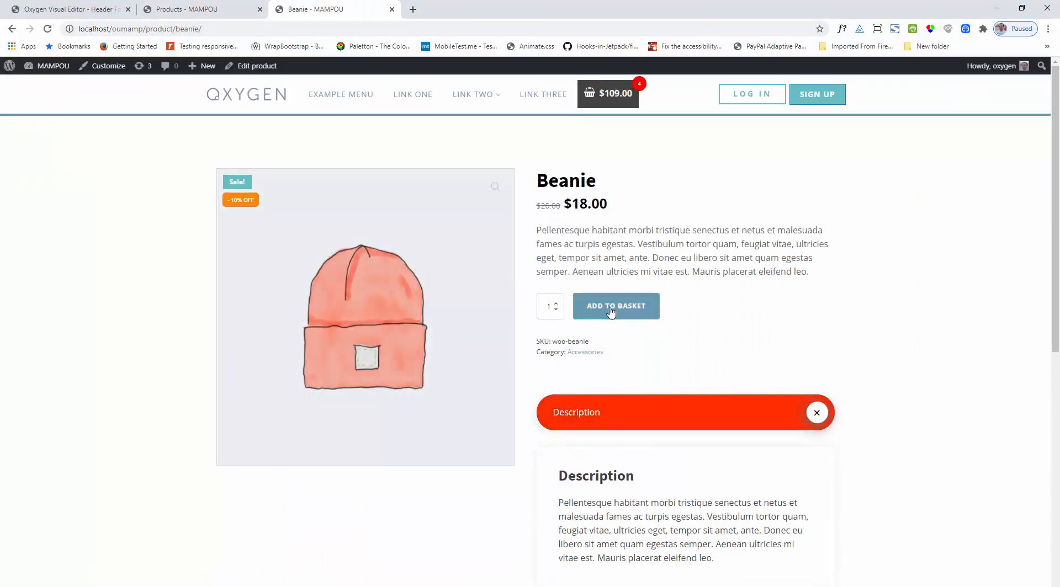
{"action": "left_click", "coordinate": [609, 312]}
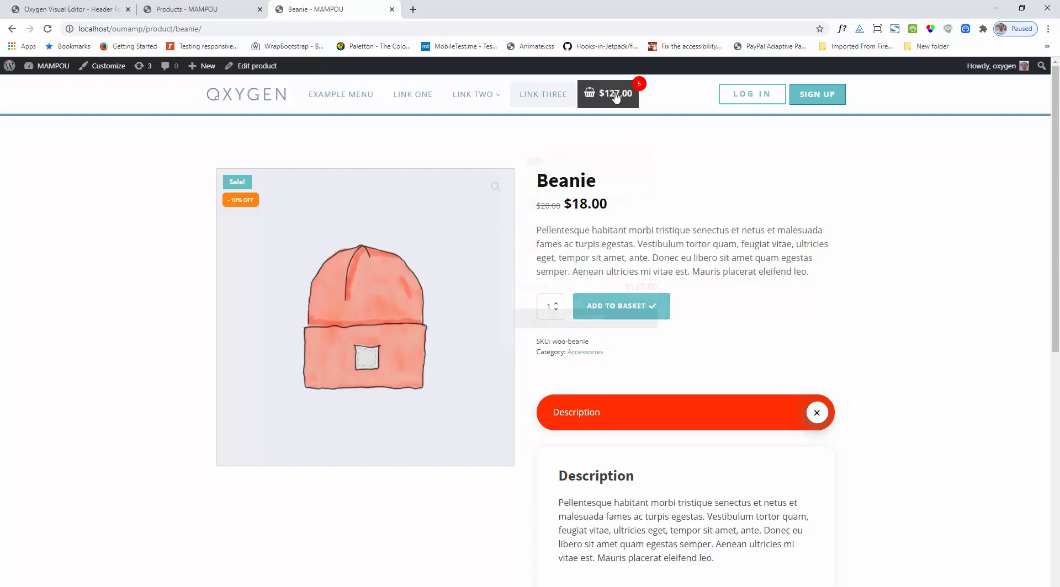
{"action": "mouse_move", "coordinate": [613, 96]}
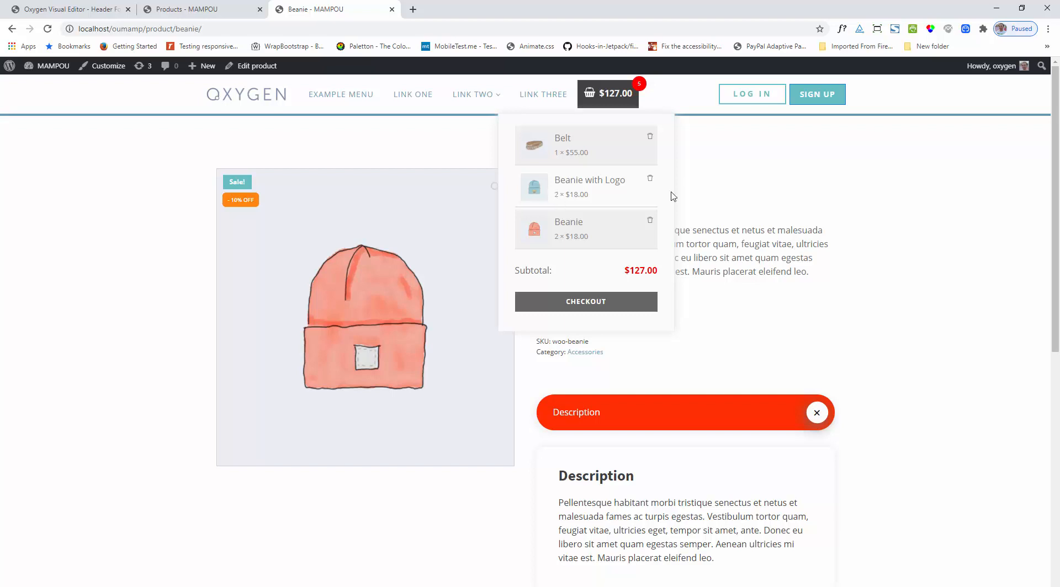
{"action": "left_click", "coordinate": [616, 309]}
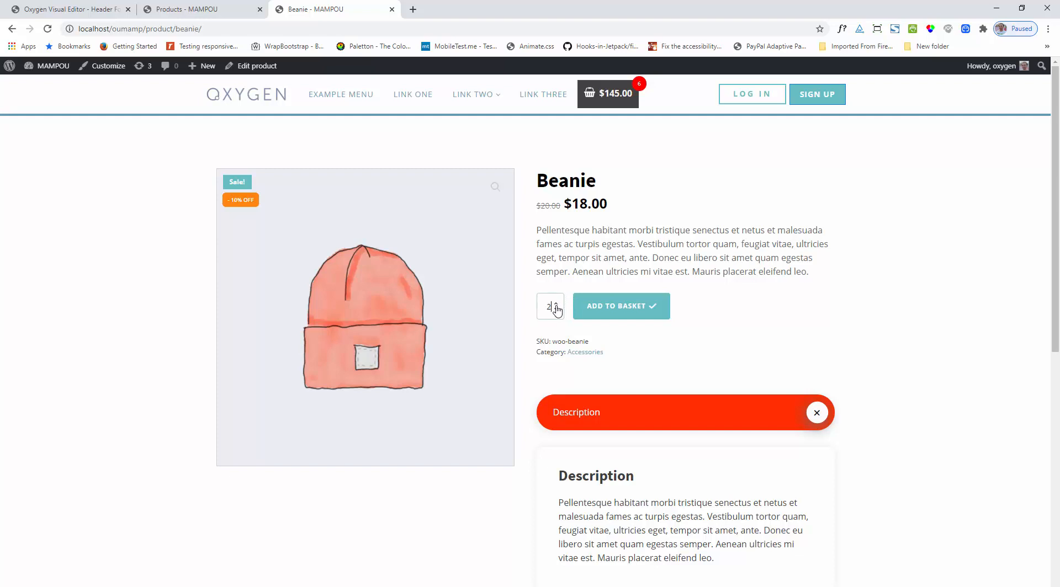
{"action": "left_click", "coordinate": [616, 309]}
{"action": "left_click", "coordinate": [103, 8]}
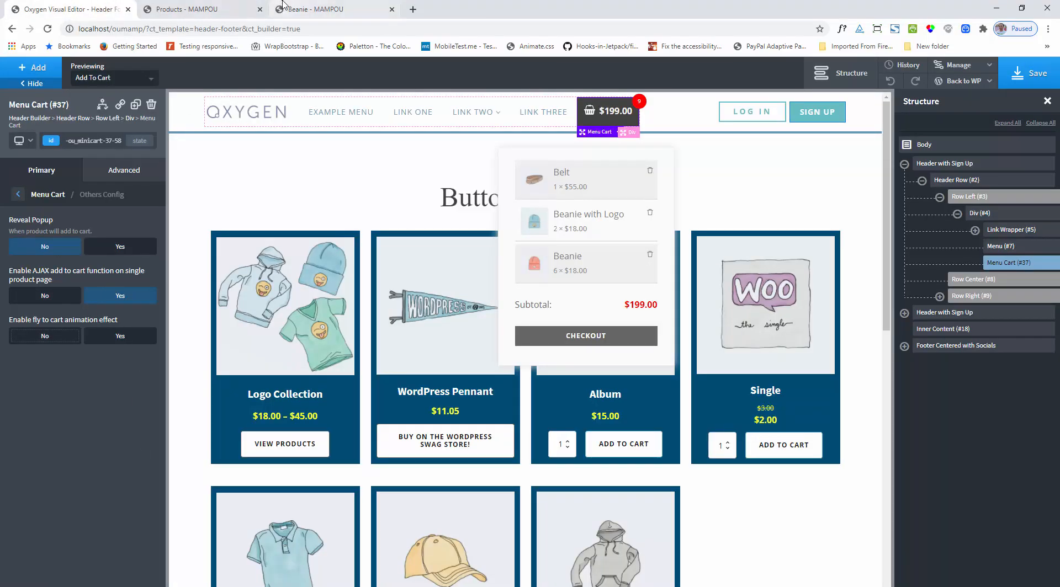
{"action": "left_click", "coordinate": [309, 9]}
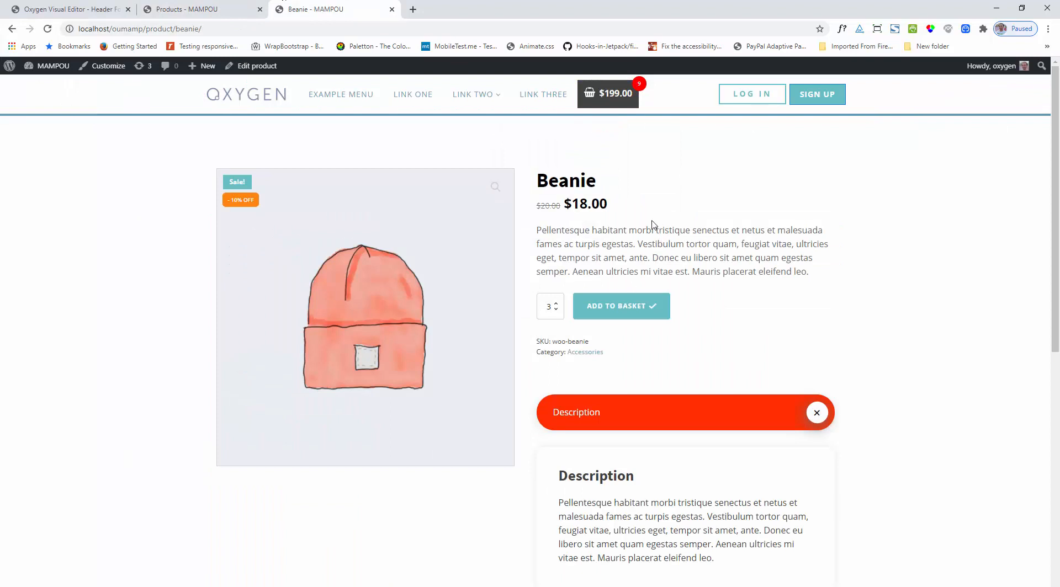
{"action": "mouse_move", "coordinate": [591, 104]}
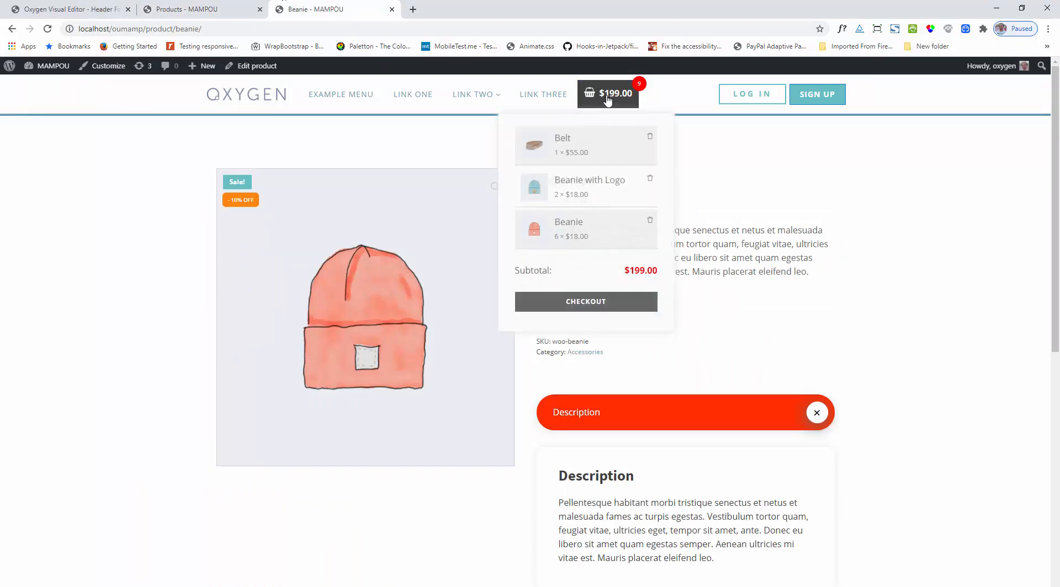
- Enable the Menu Cart's fly to cart animation effect and save the header template
{"action": "left_click", "coordinate": [84, 7]}
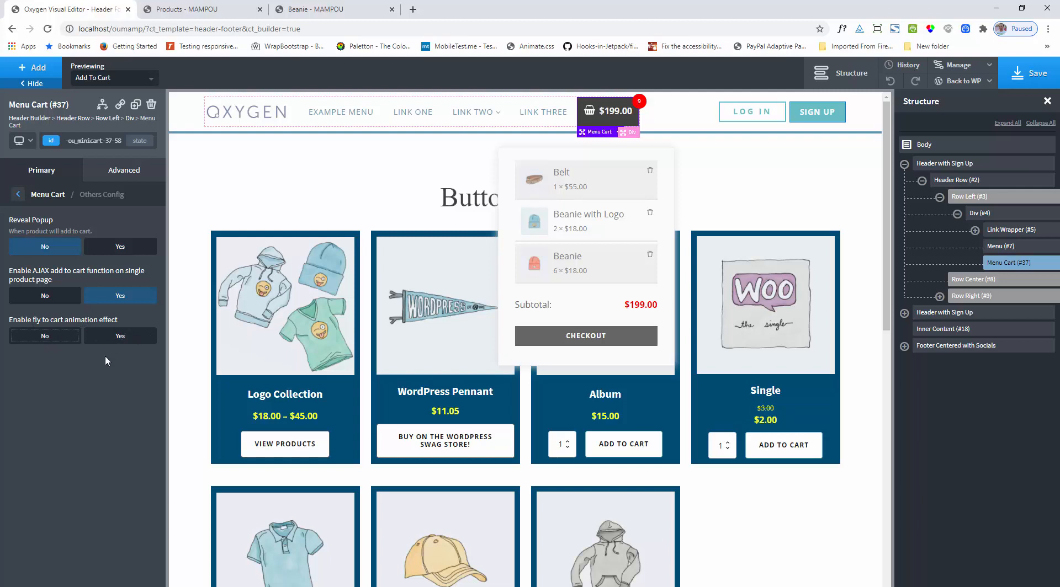
{"action": "left_click", "coordinate": [116, 341]}
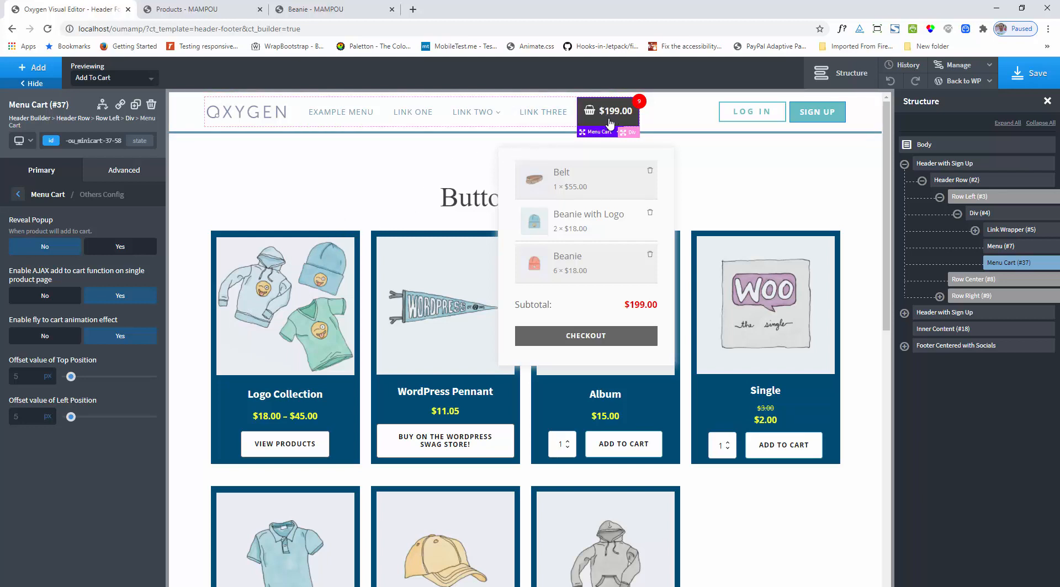
{"action": "left_click", "coordinate": [1018, 77]}
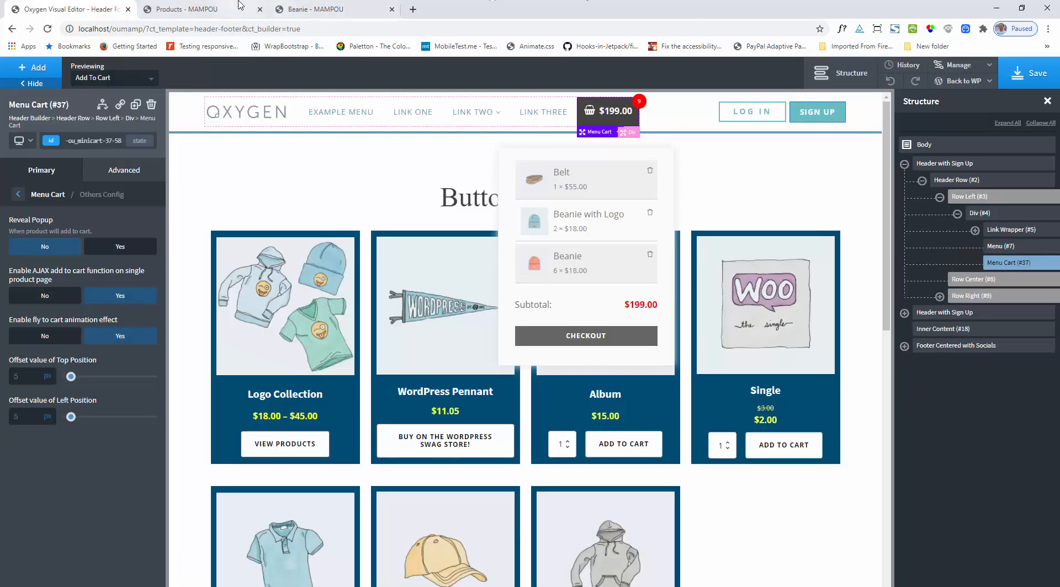
- Reload the shop page and add Album, Belt and Beanie with Logo to the cart to test the fly-to-cart animation
{"action": "left_click", "coordinate": [198, 9]}
{"action": "left_click", "coordinate": [44, 31]}
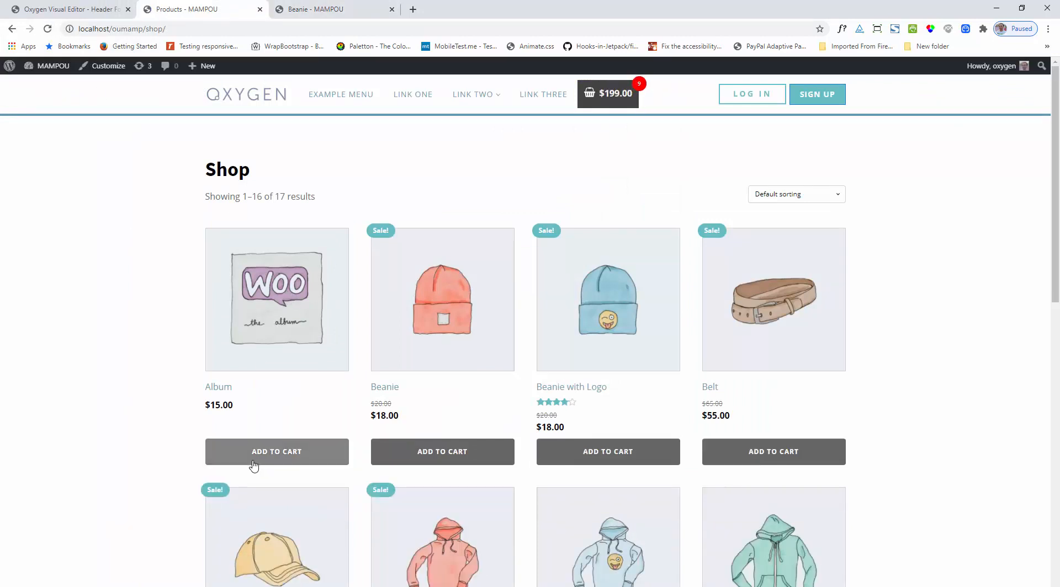
{"action": "left_click", "coordinate": [254, 458]}
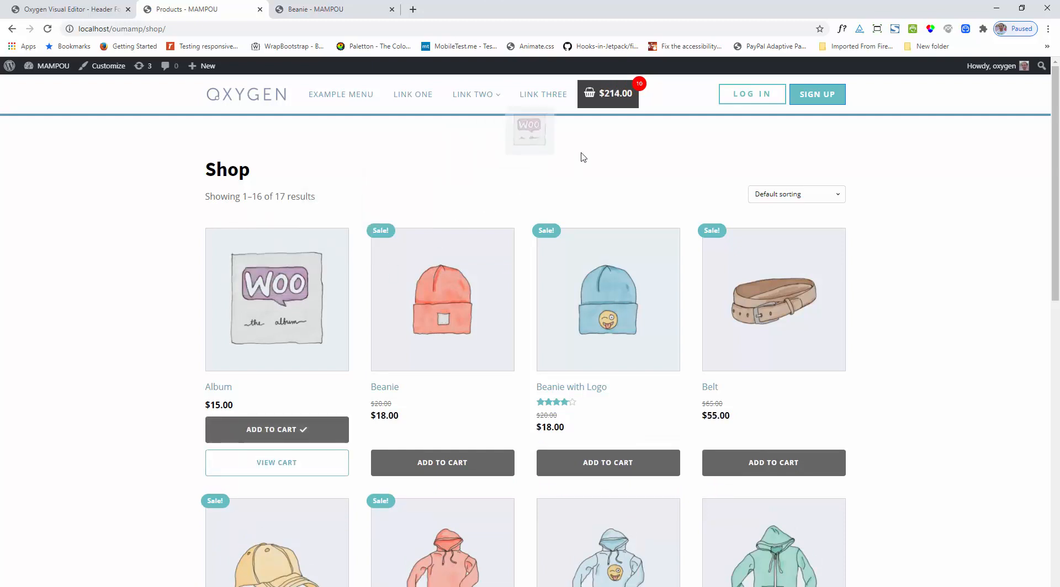
{"action": "mouse_move", "coordinate": [595, 89]}
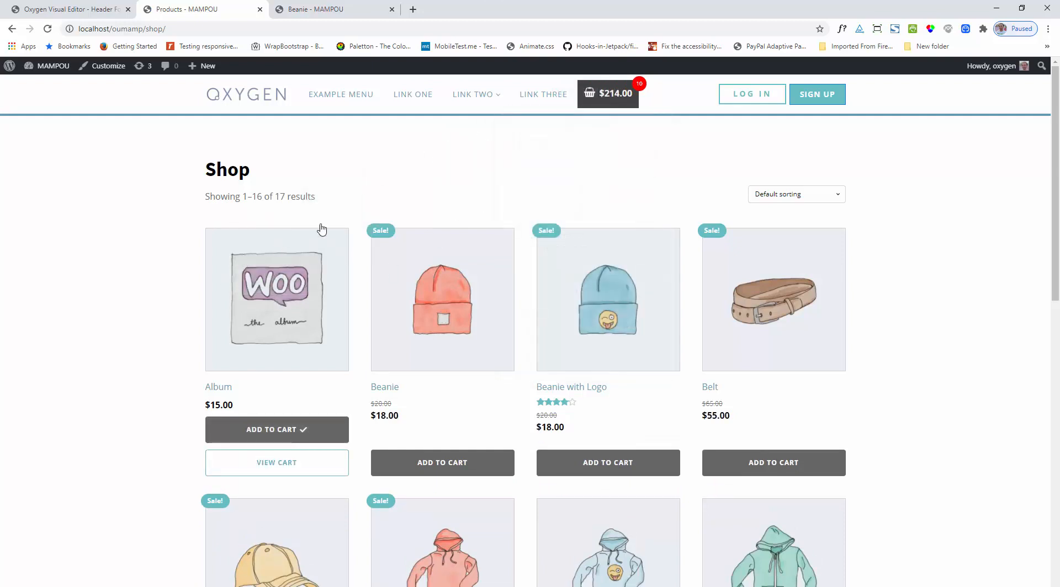
{"action": "left_click", "coordinate": [714, 473]}
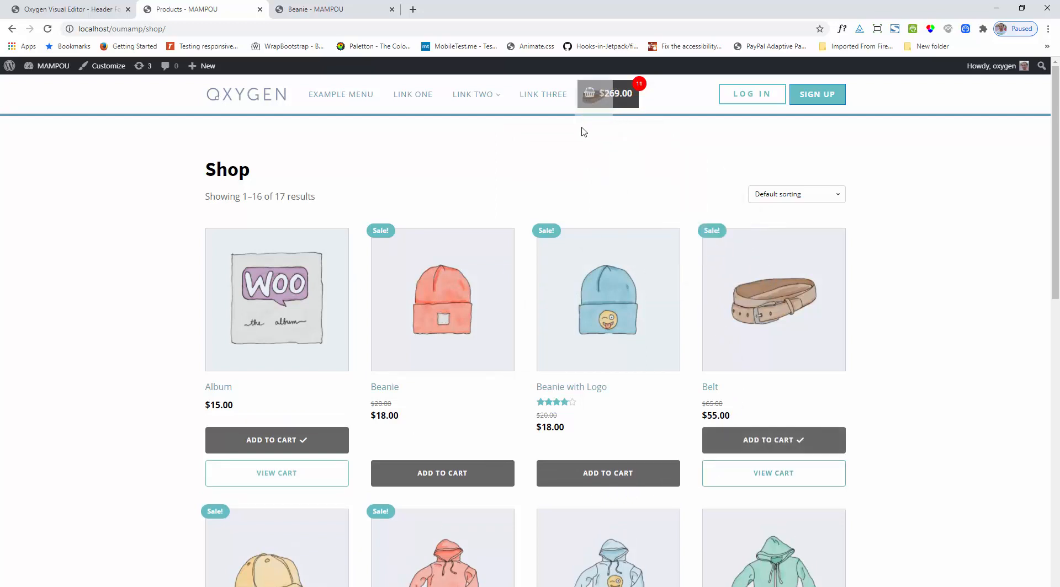
{"action": "left_click", "coordinate": [576, 474]}
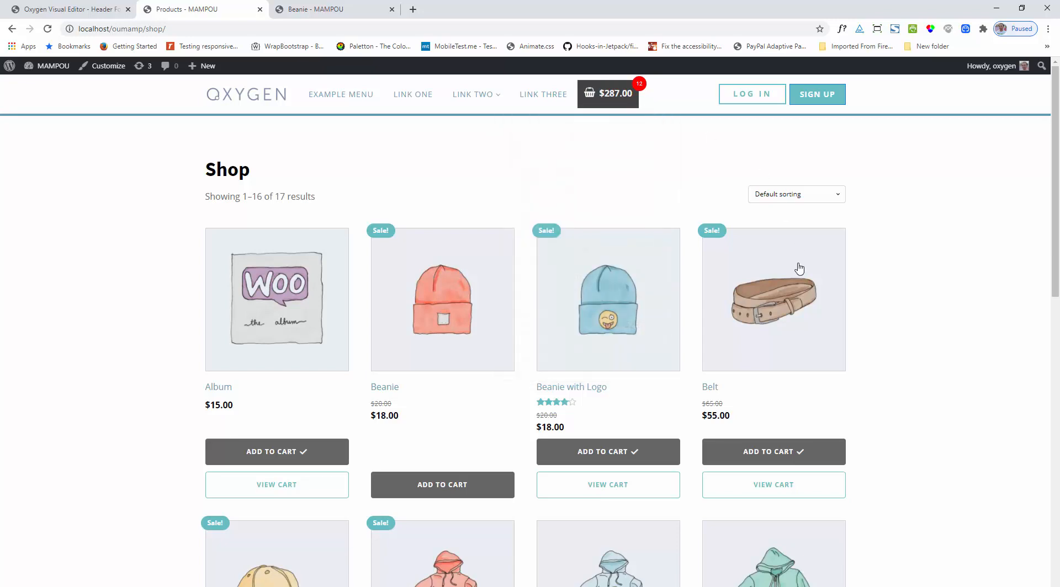
- Disable the Menu Cart's fly to cart animation effect in the header template and return to its main settings list
{"action": "left_click", "coordinate": [13, 7]}
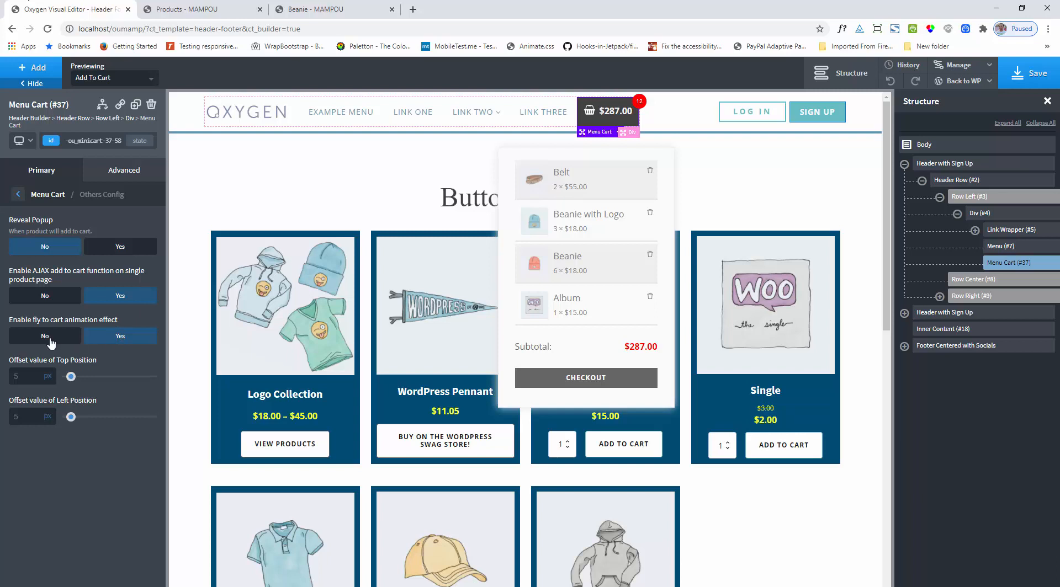
{"action": "left_click", "coordinate": [51, 344]}
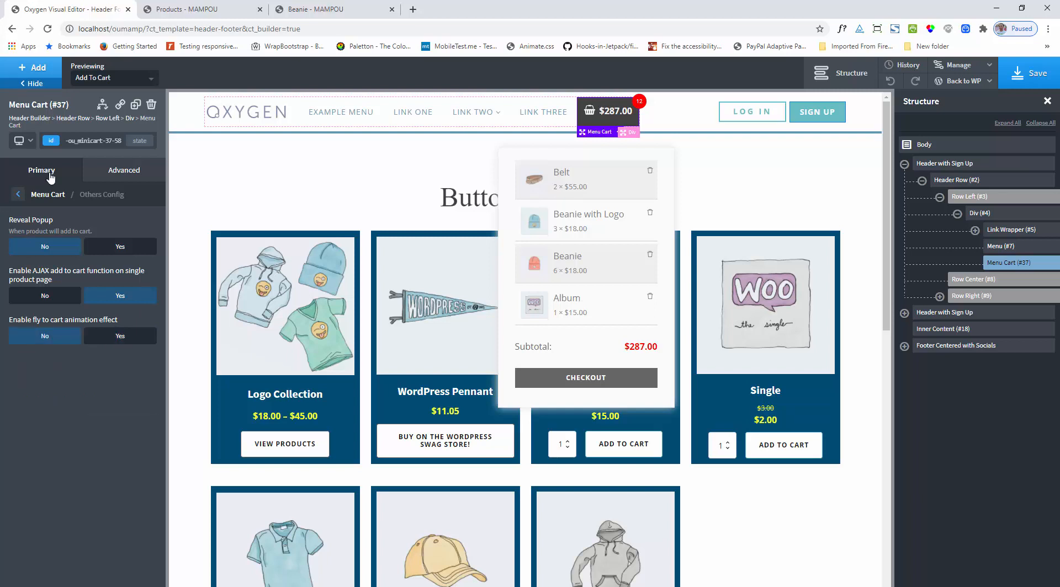
{"action": "left_click", "coordinate": [47, 197]}
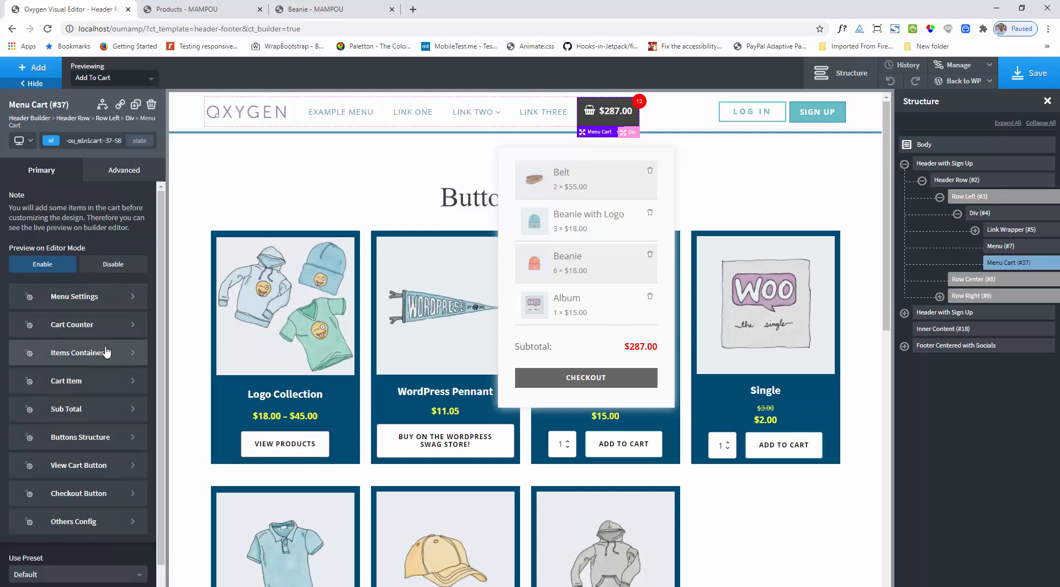
{"action": "scroll", "coordinate": [106, 352], "scroll_direction": "up", "scroll_amount": 1}
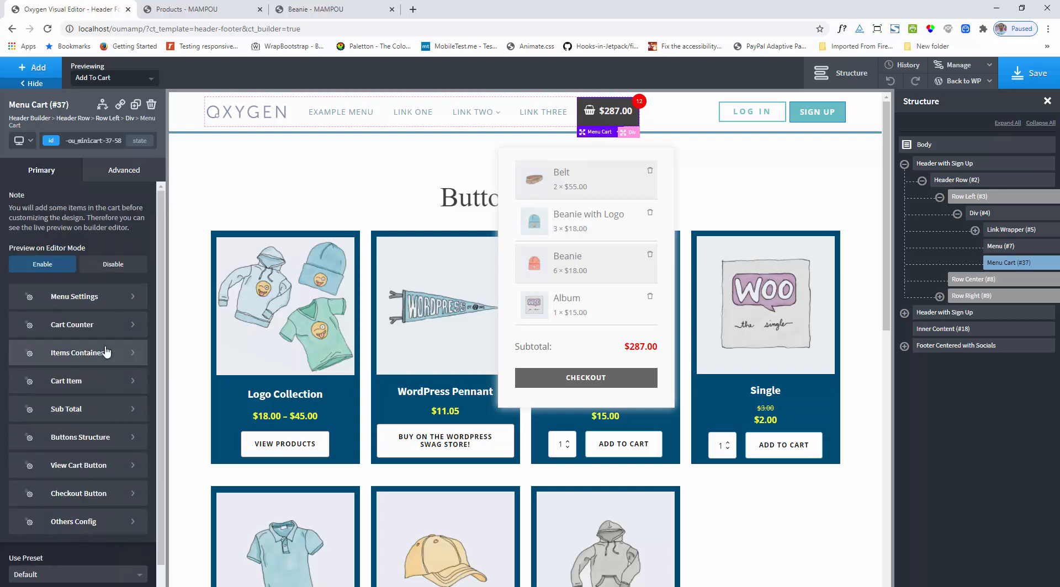